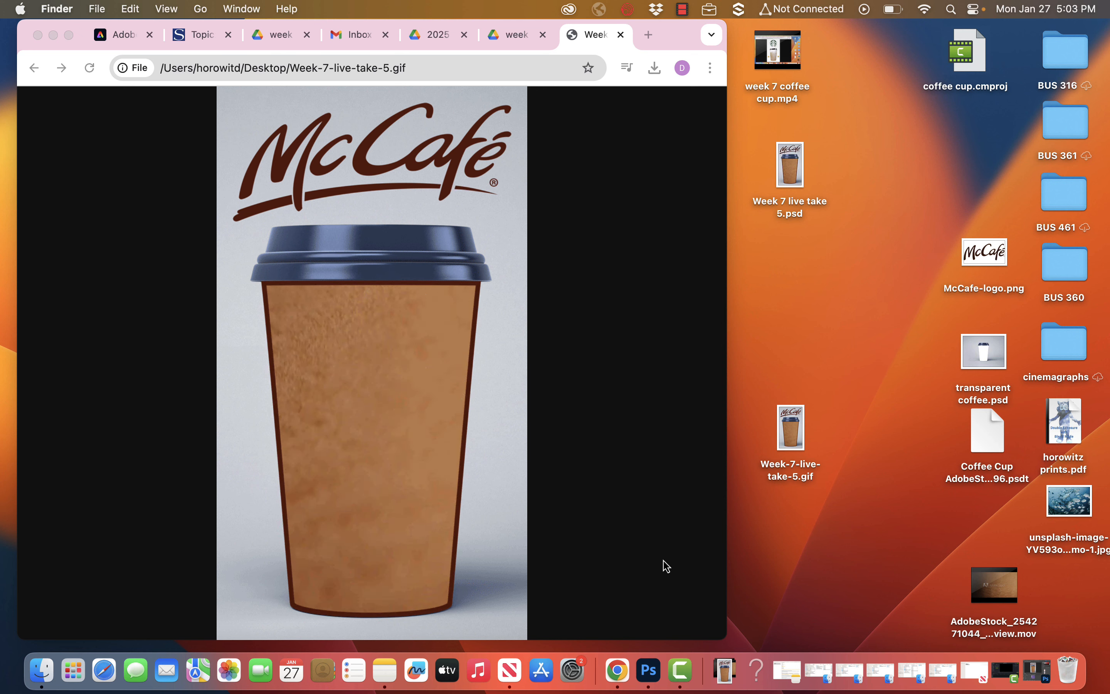
Step: Switch to Photoshop and examine the coffee cup composition by toggling the visibility of the logo layer, cup layer and video group
left_click(649, 680)
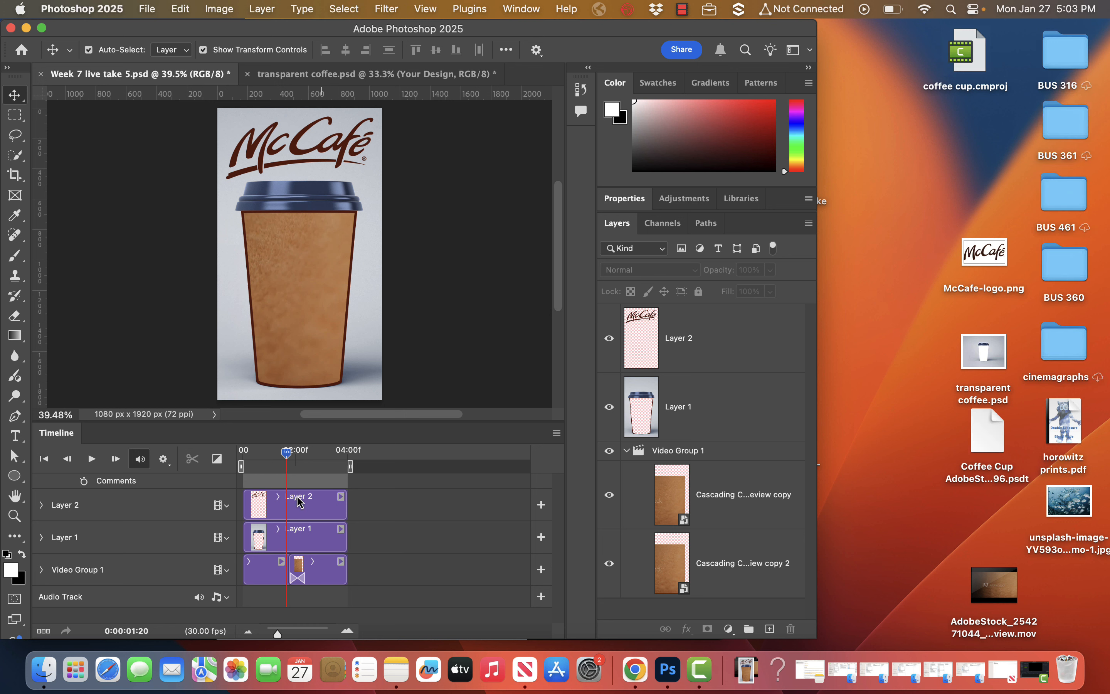
left_click(613, 350)
left_click(612, 346)
left_click(612, 346)
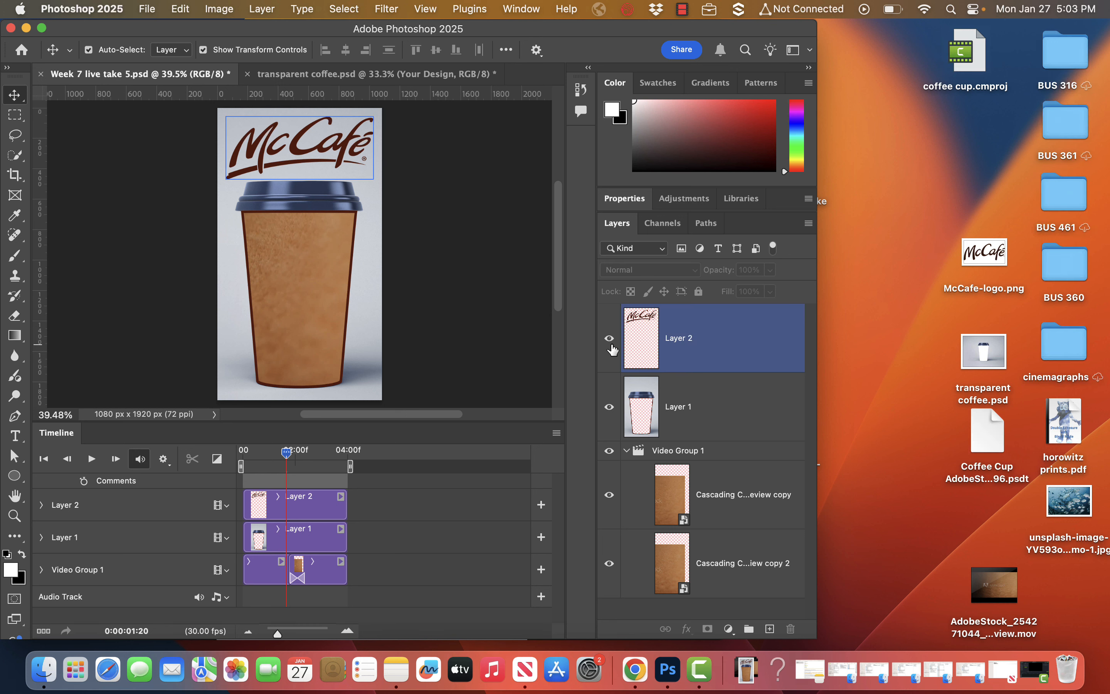
left_click(612, 391)
left_click(610, 408)
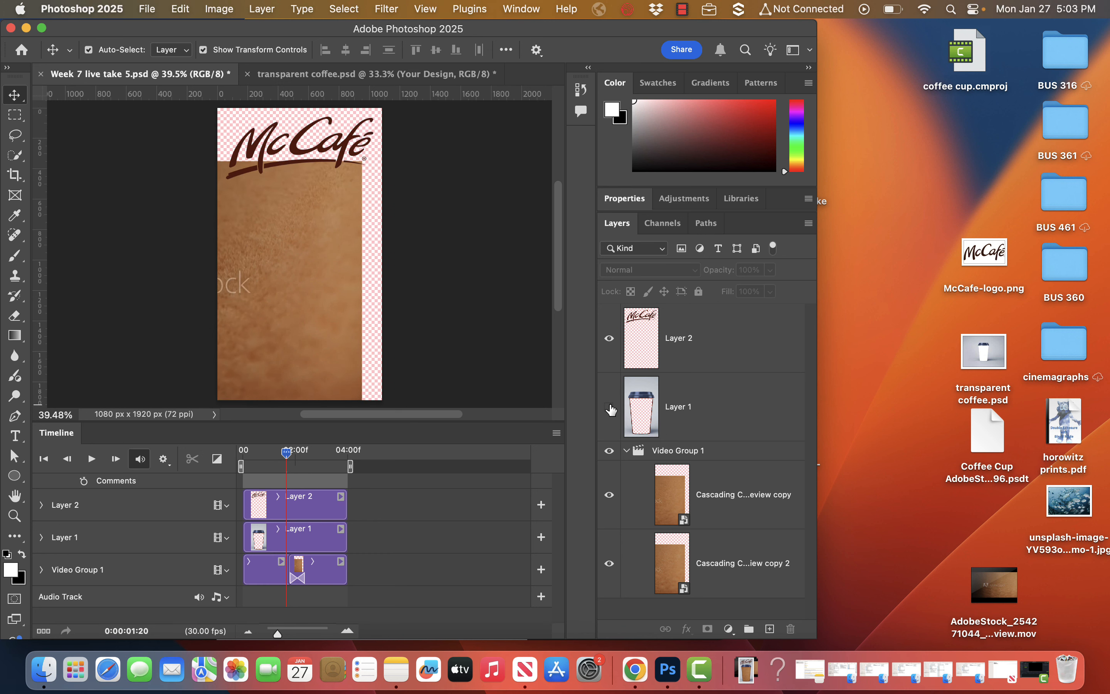
left_click(610, 407)
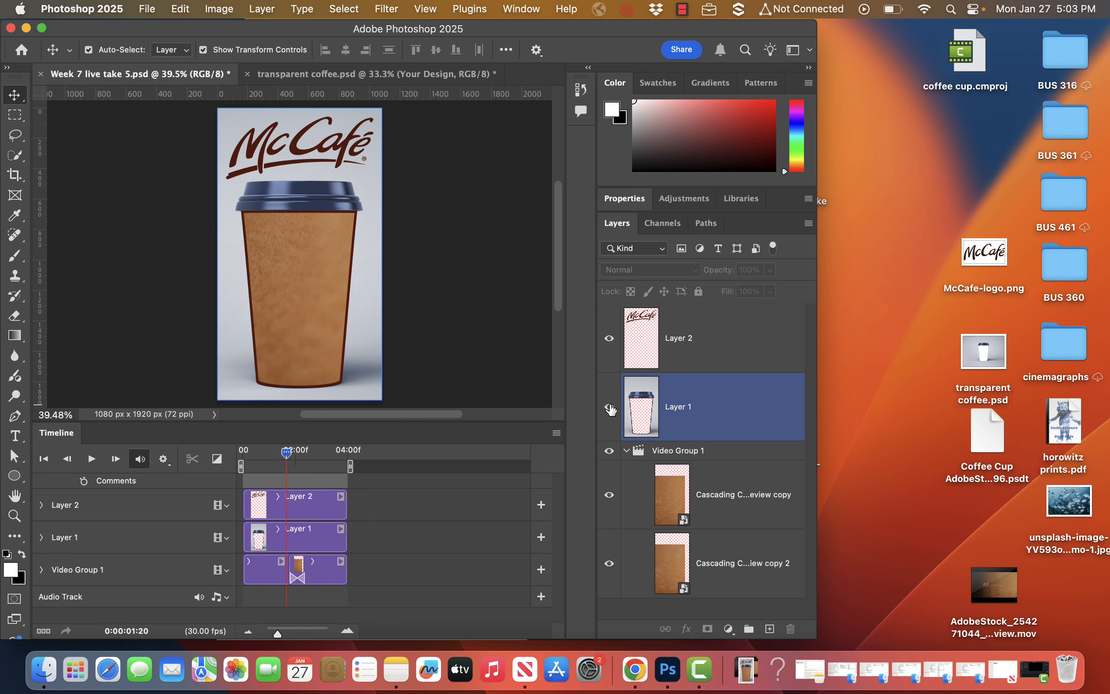
left_click(609, 449)
left_click(605, 353)
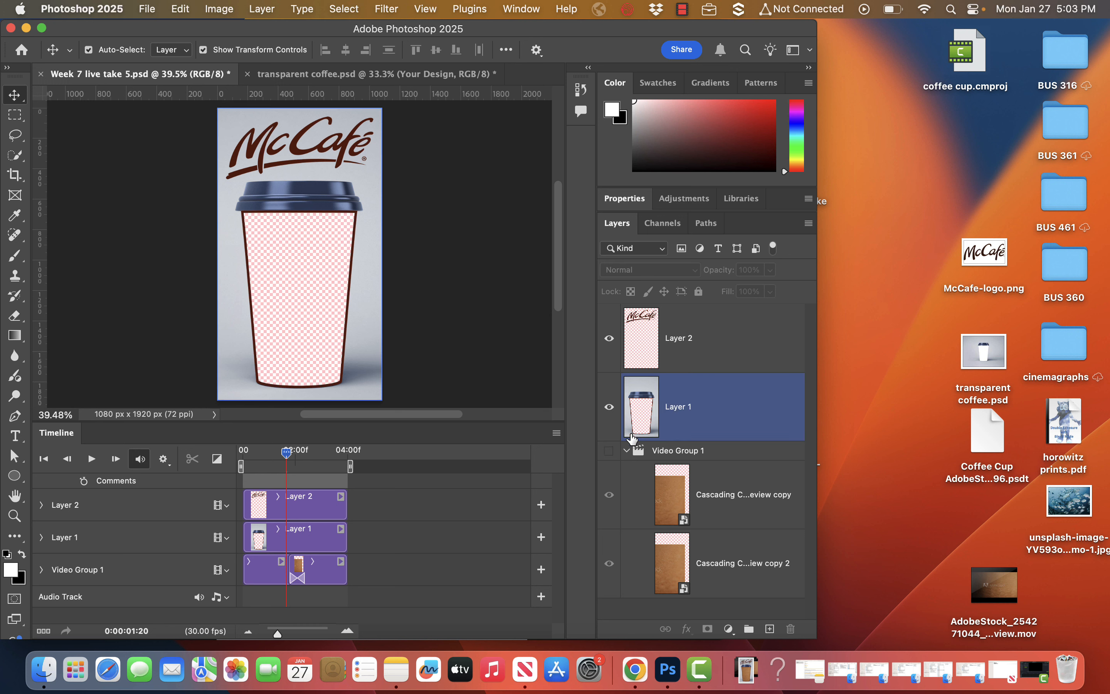
left_click(609, 450)
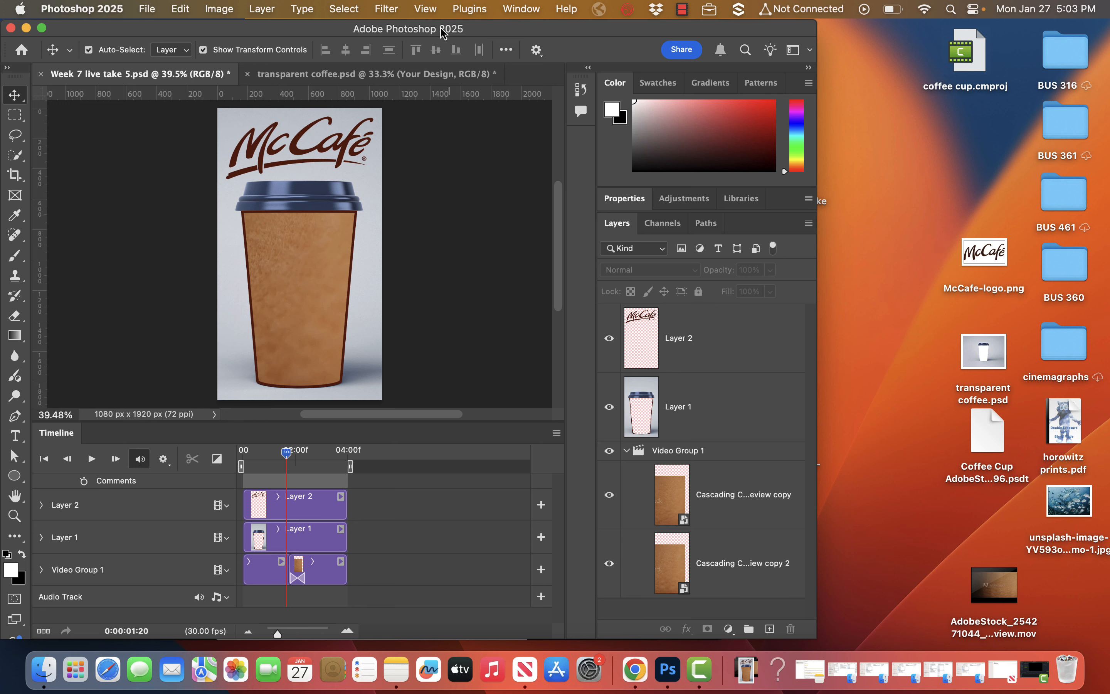
left_click(148, 8)
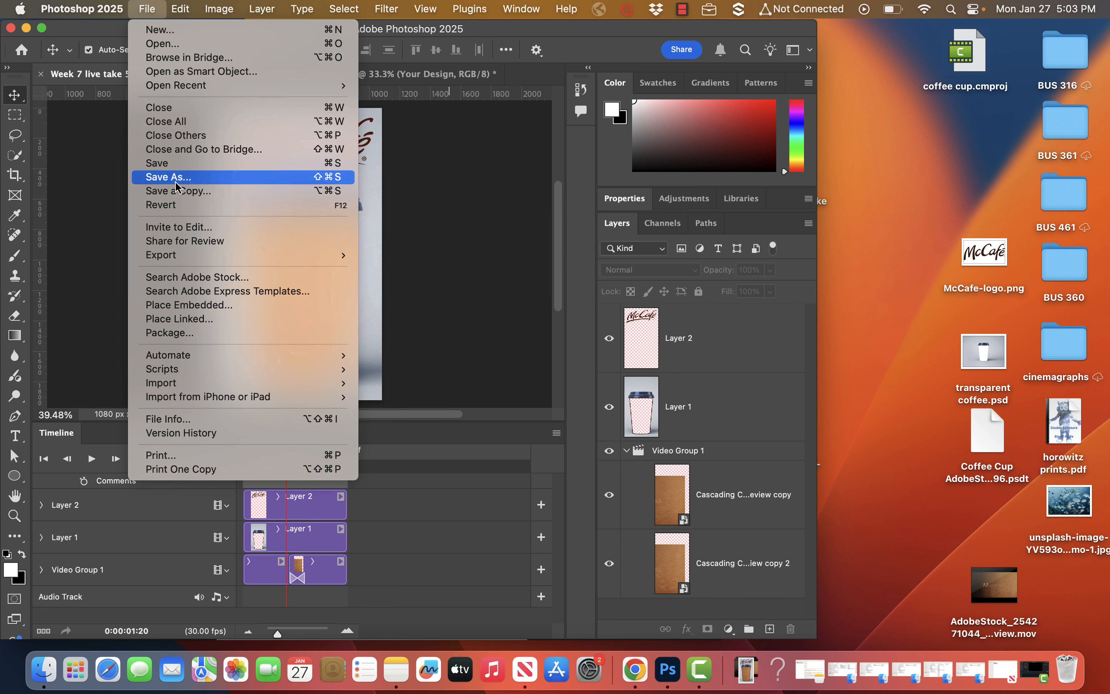
mouse_move(178, 259)
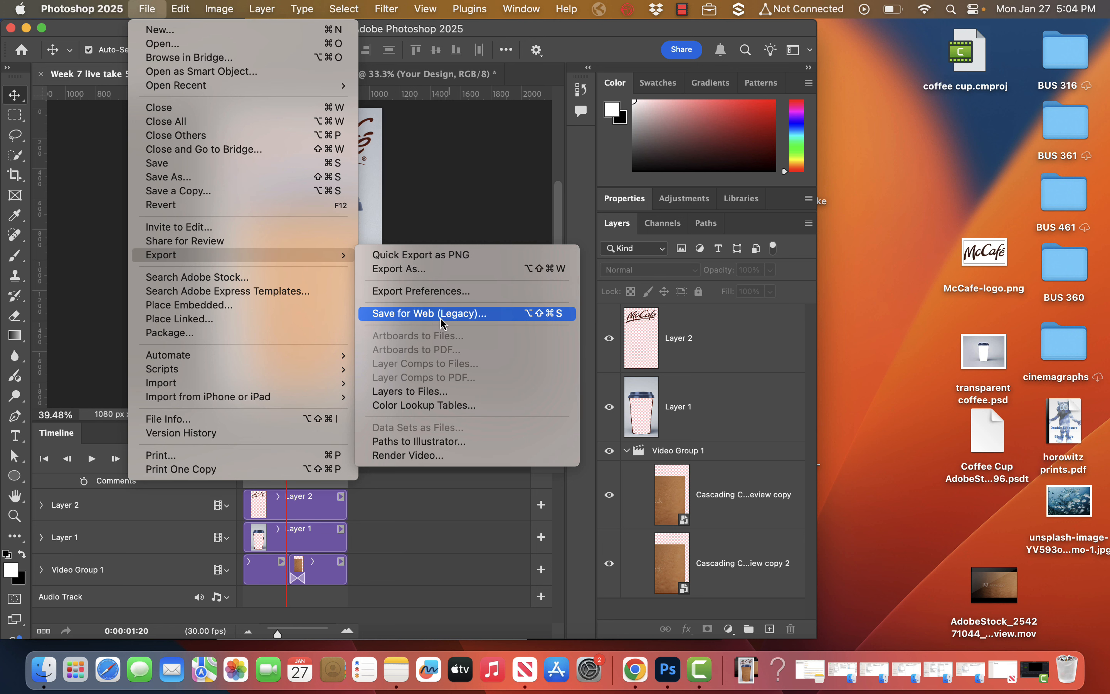
mouse_move(586, 14)
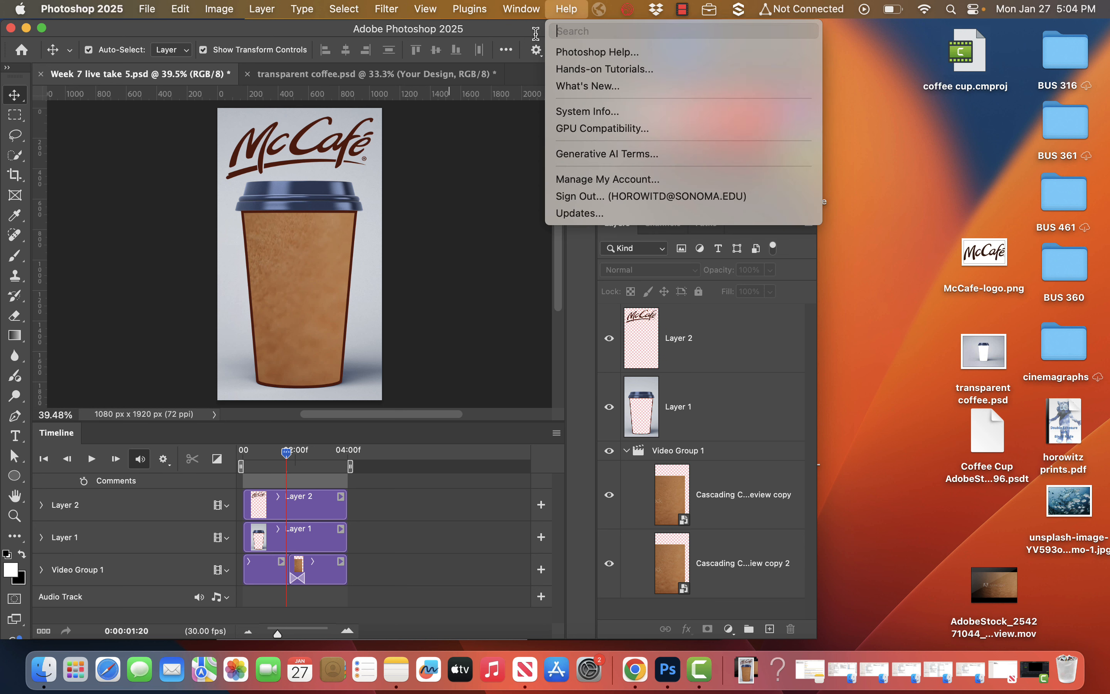
left_click(499, 34)
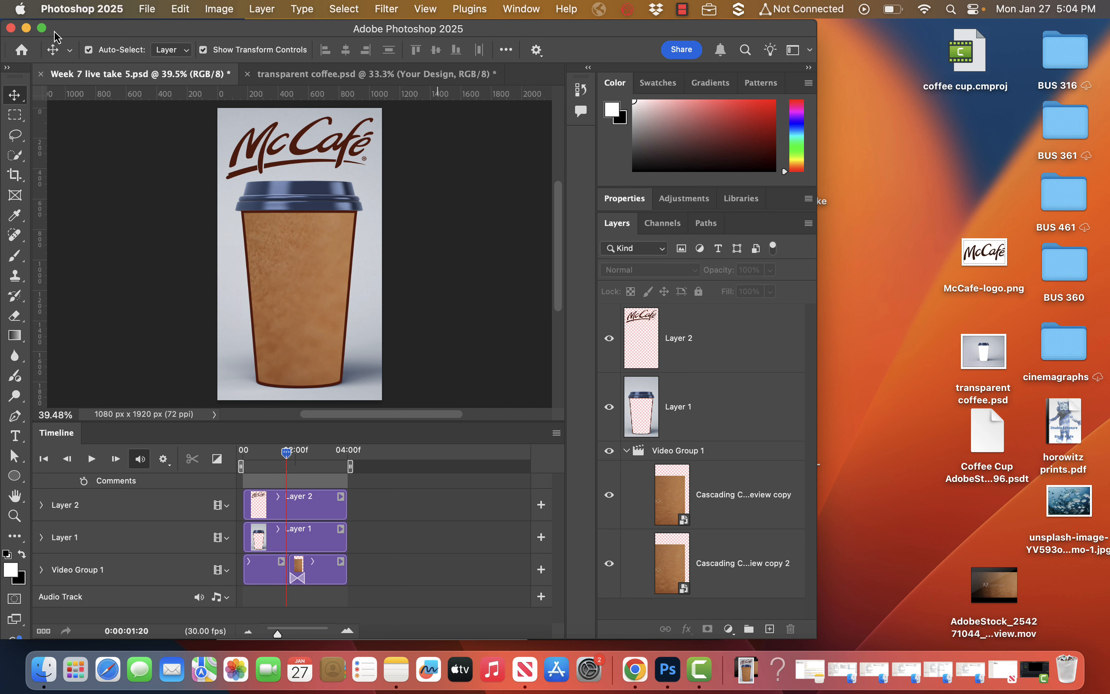
Step: Switch to Chrome, open the Week 7 Assignment's Adobe Stock paper coffee cup mockup link, and review the template's preview and details
left_click(27, 29)
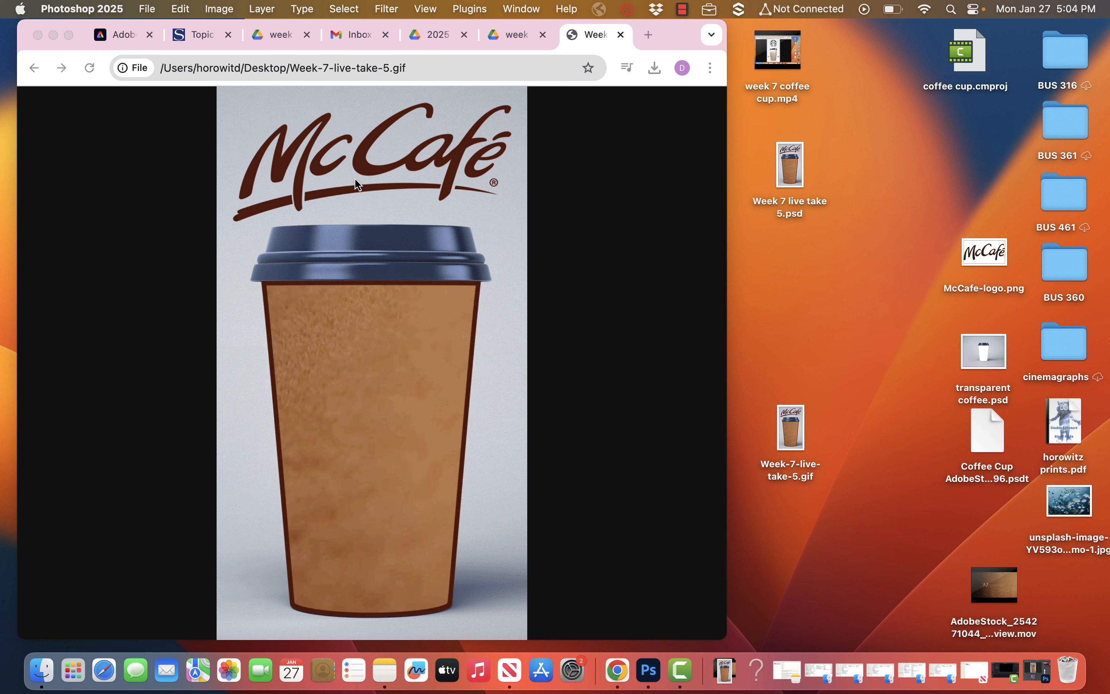
left_click(204, 36)
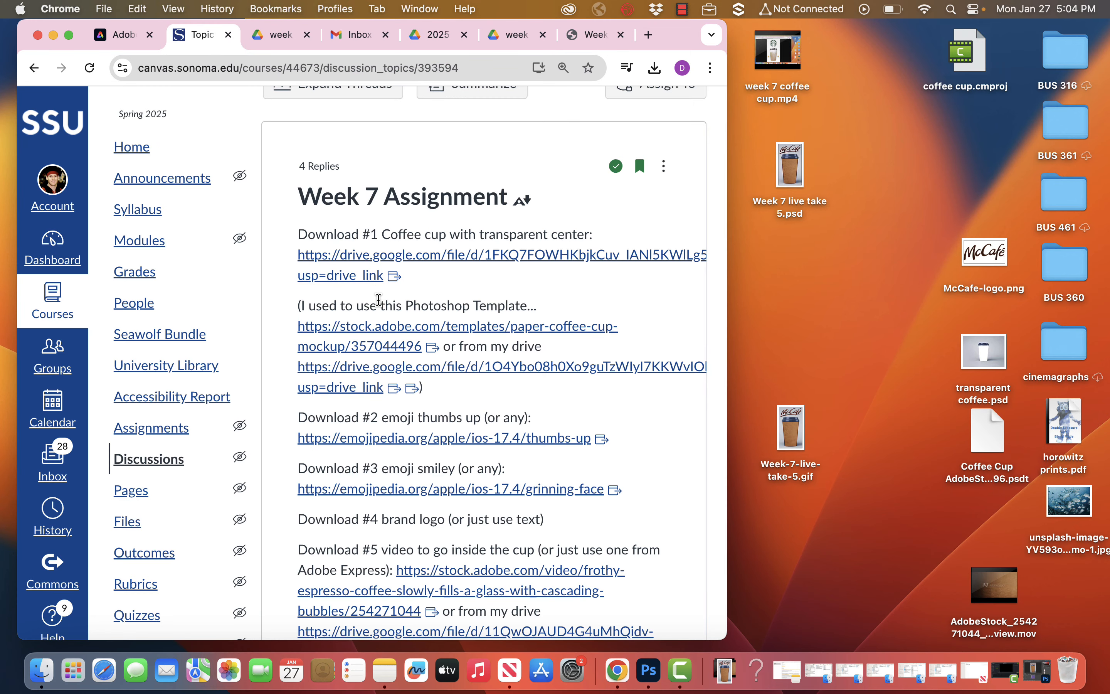
left_click(393, 334)
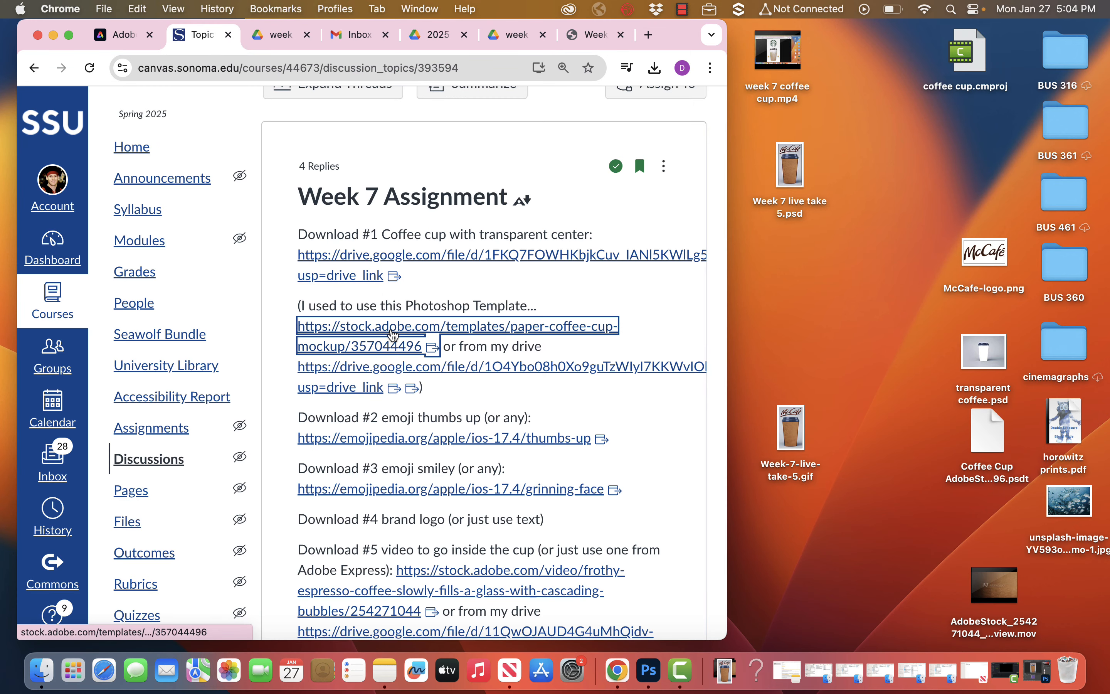
left_click(328, 37)
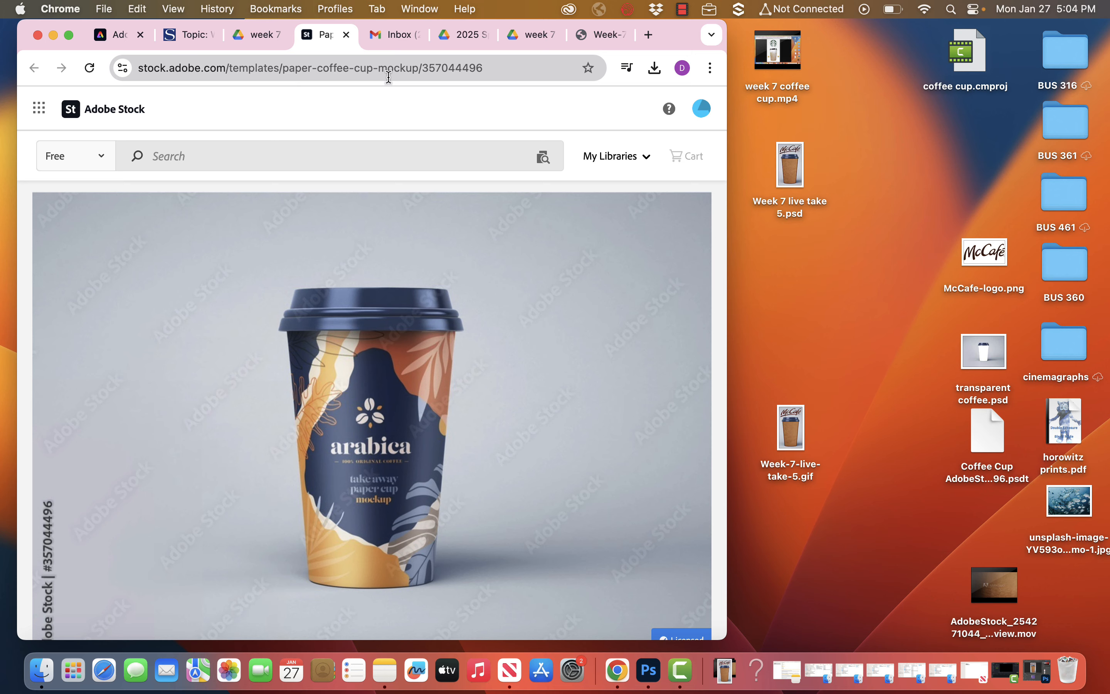
scroll(258, 332, "down", 5)
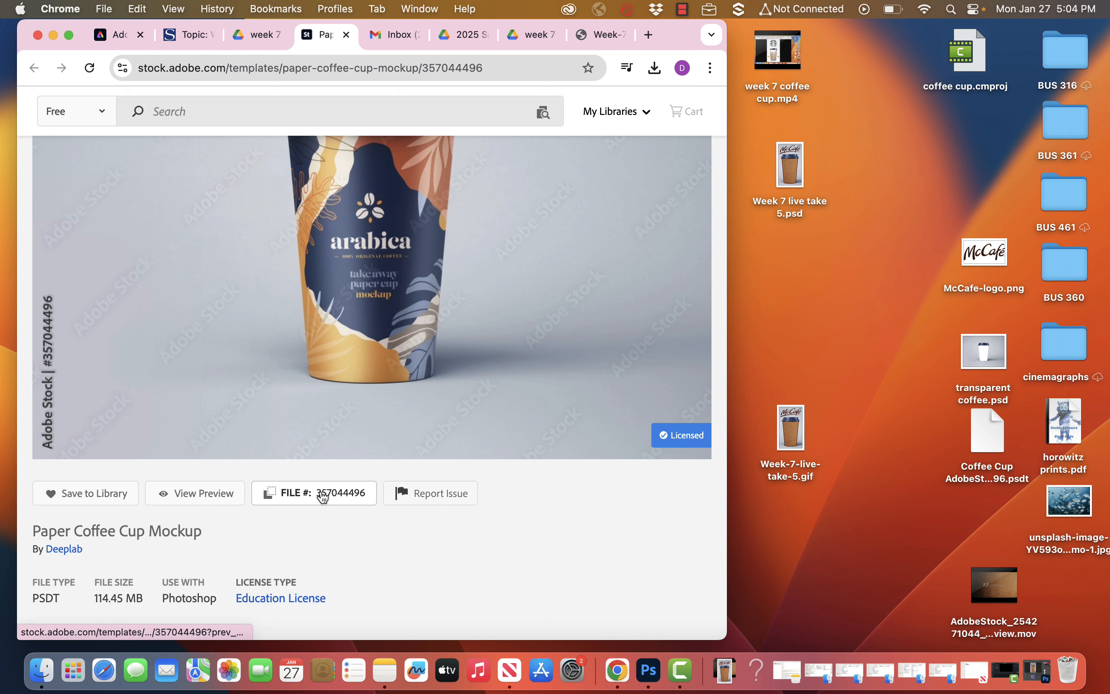
scroll(324, 448, "up", 4)
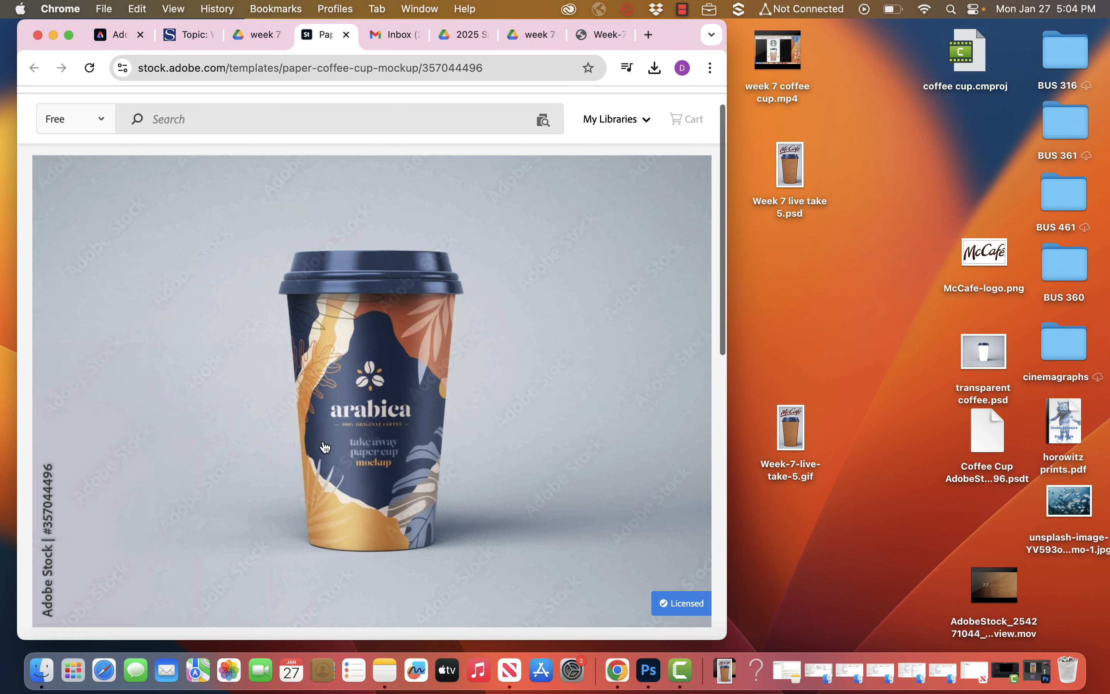
scroll(324, 447, "up", 1)
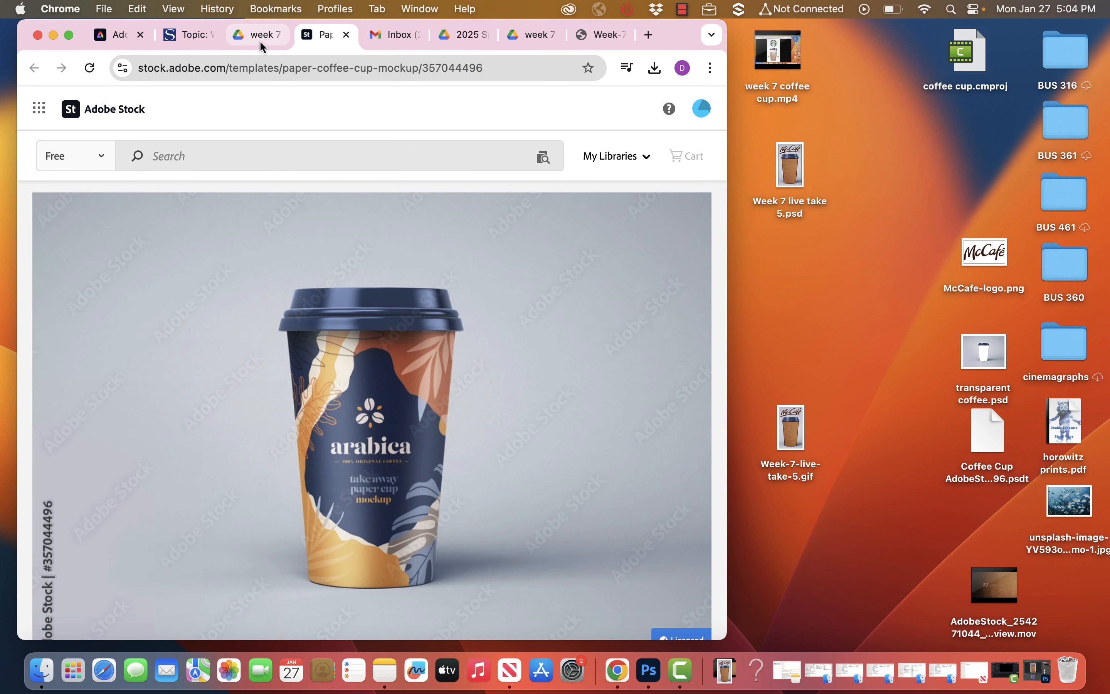
Step: Download Coffee Cup AdobeStock_357044496.psdt from the assignment's Google Drive link, accepting the download without a virus scan
left_click(259, 39)
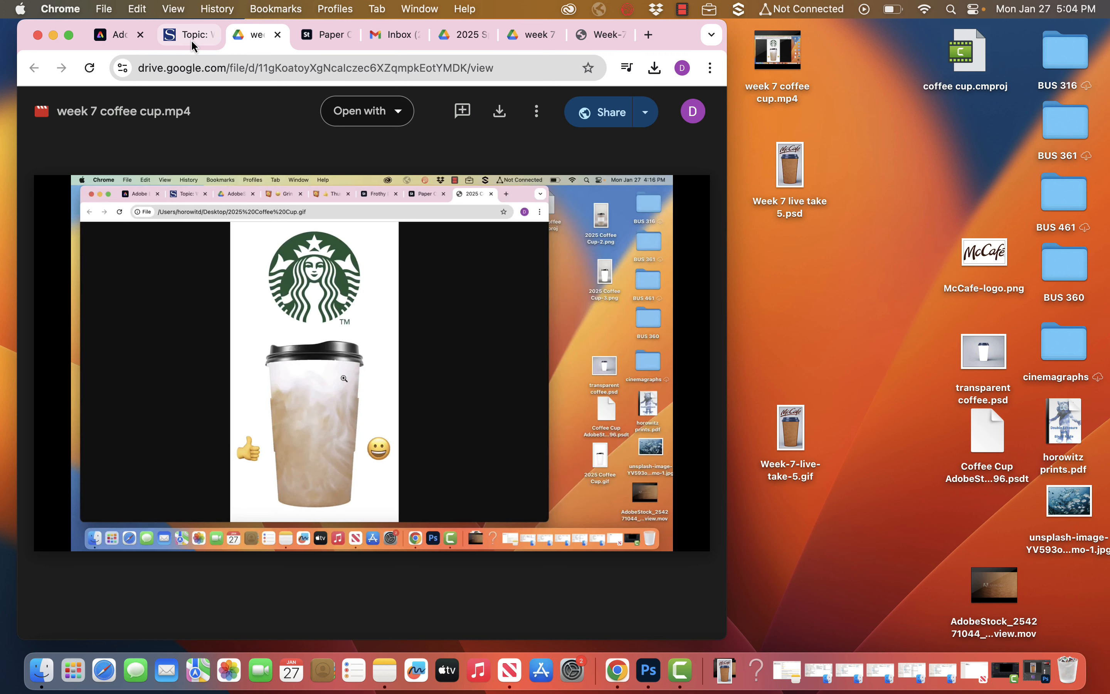
left_click(191, 40)
left_click(468, 374)
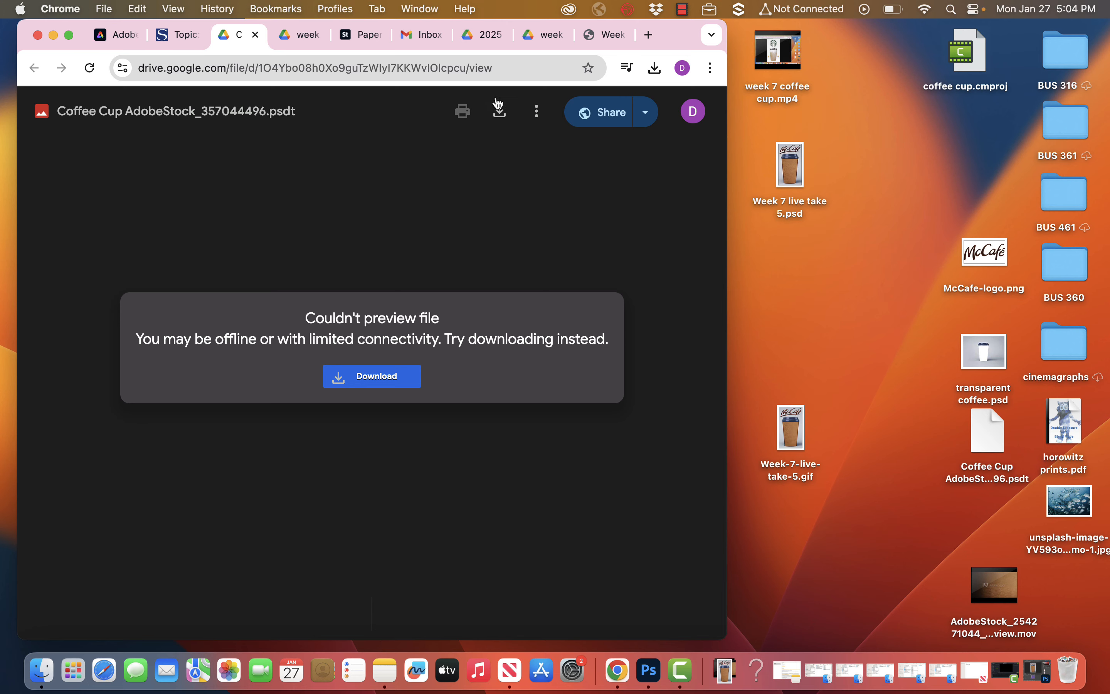
left_click(500, 111)
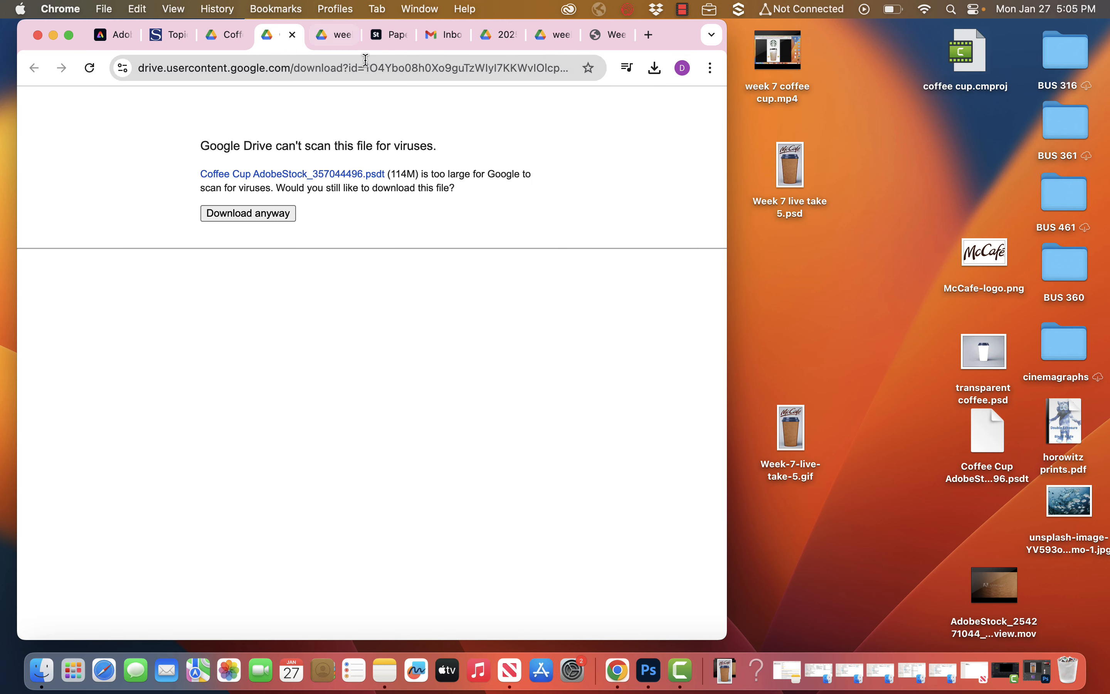
left_click(258, 215)
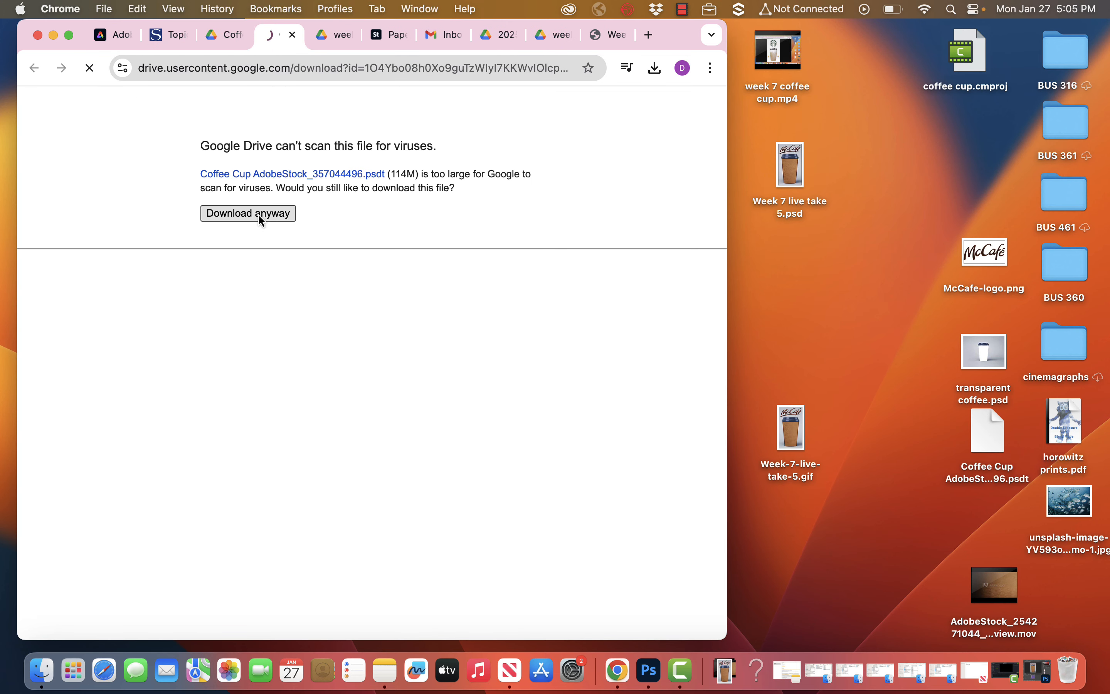
Step: Open the assignment's Adobe Stock link for the frothy espresso video and examine its preview, download options, file details and licence prices
left_click(227, 41)
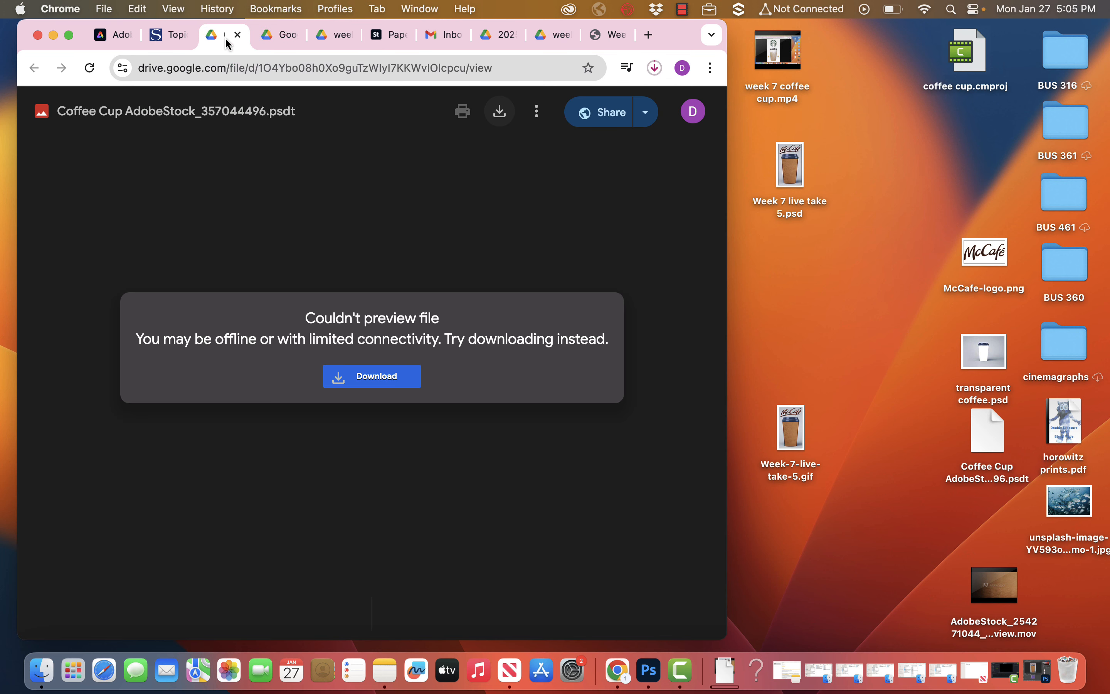
left_click(174, 39)
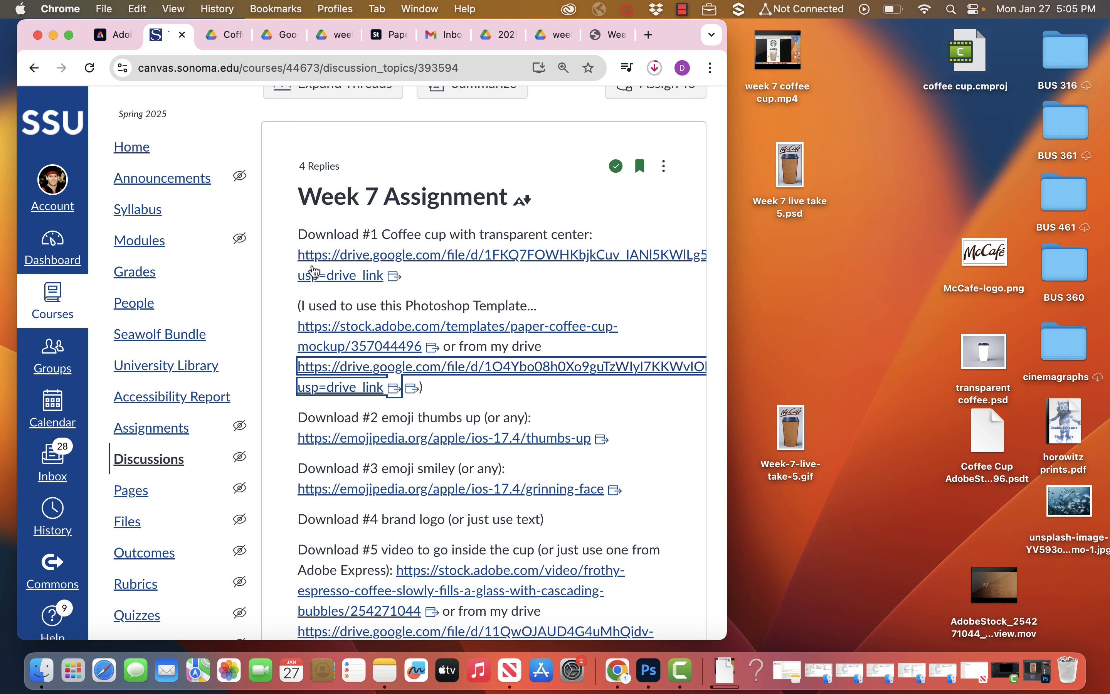
scroll(370, 413, "down", 5)
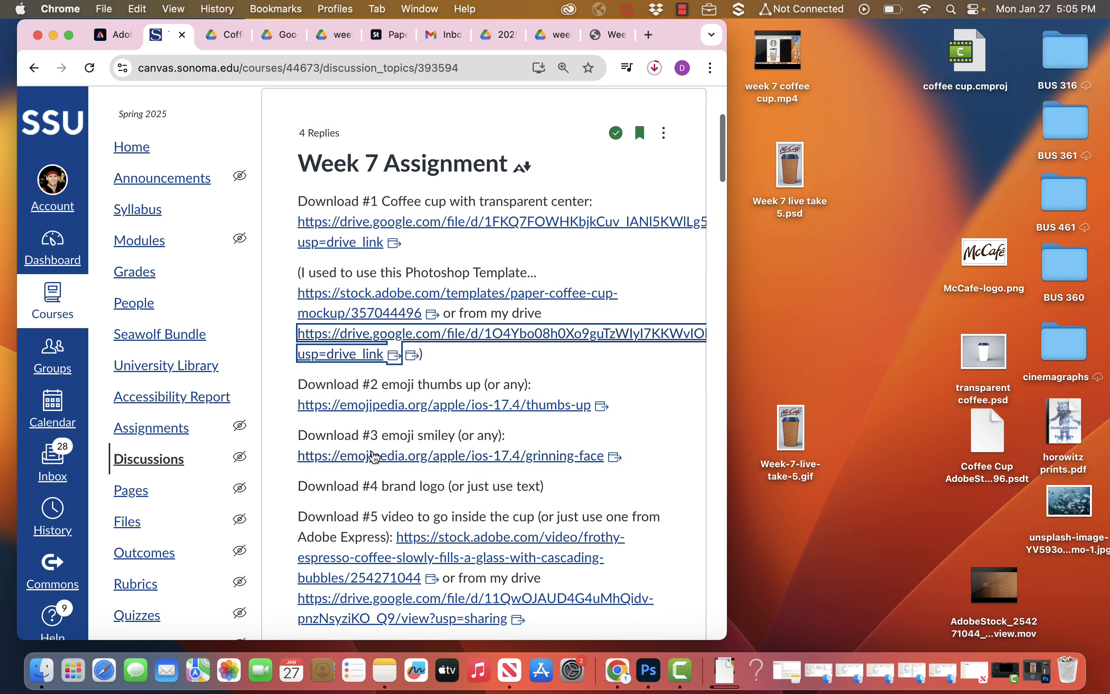
scroll(374, 455, "down", 1)
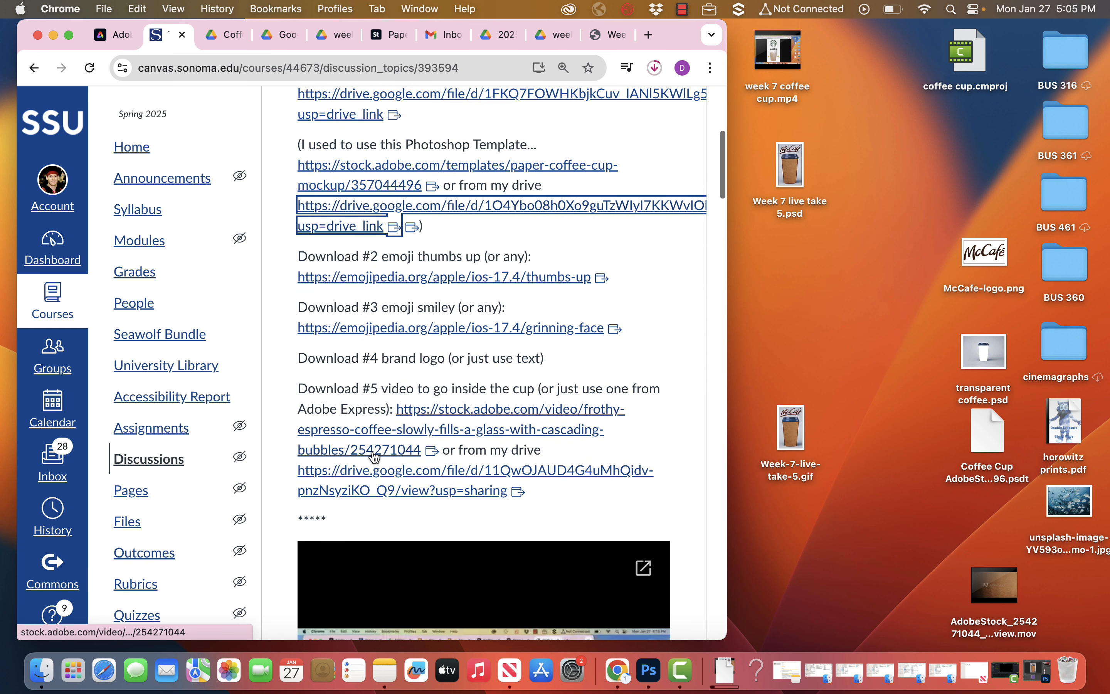
left_click(409, 430)
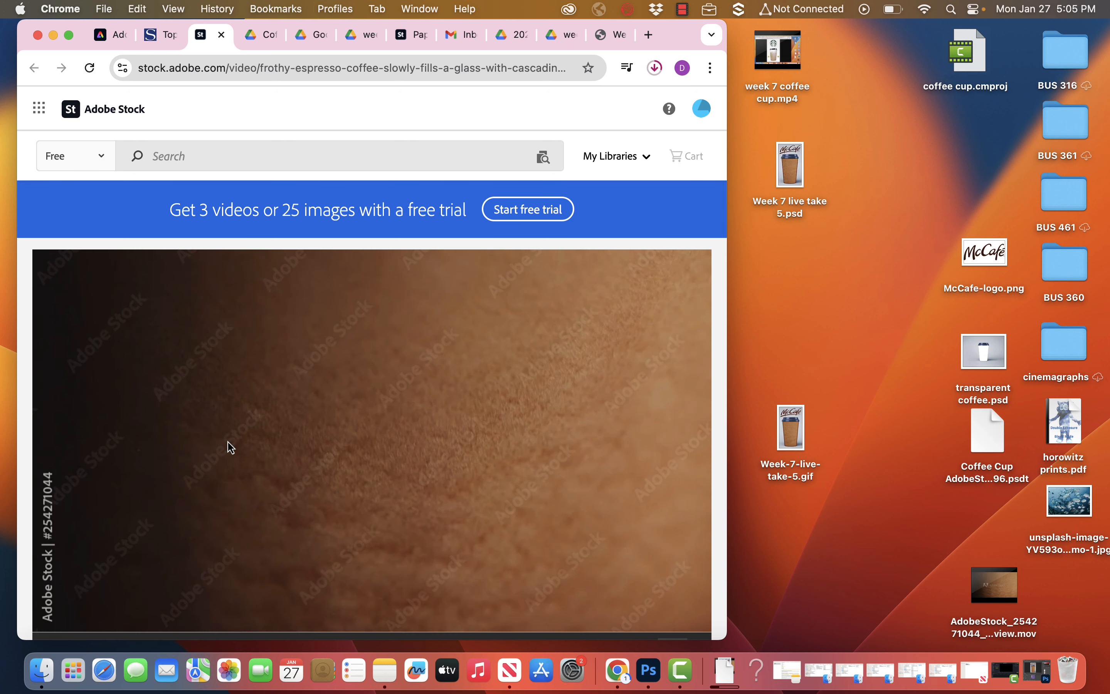
scroll(229, 448, "down", 5)
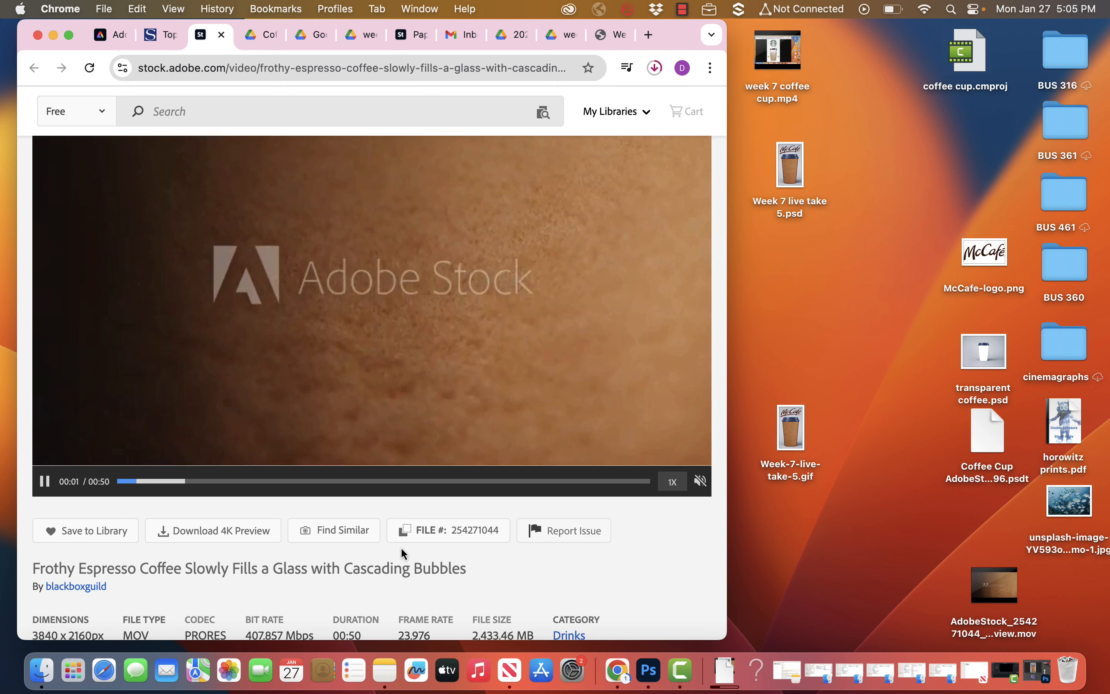
scroll(477, 542, "up", 2)
scroll(480, 542, "up", 2)
scroll(478, 544, "down", 5)
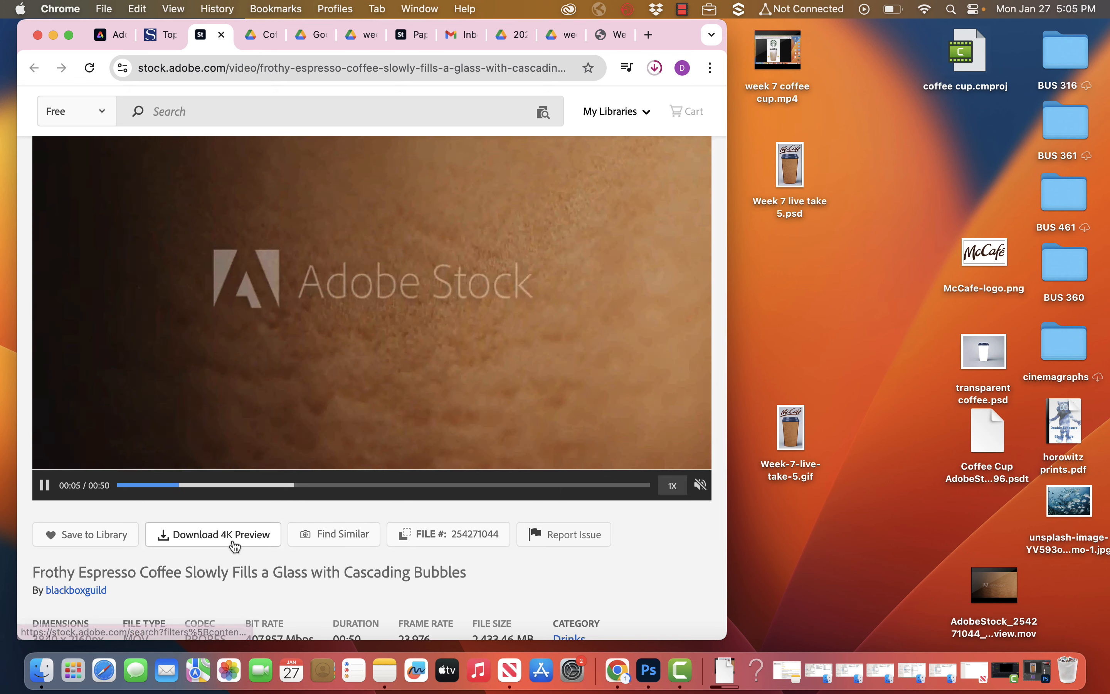
scroll(413, 568, "down", 4)
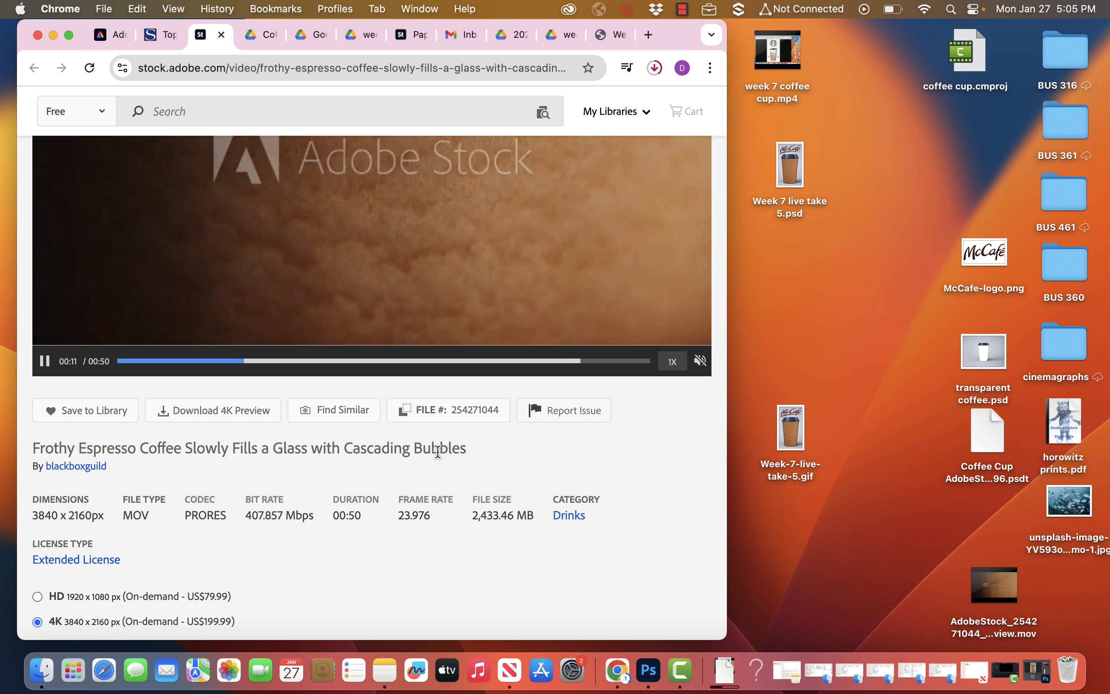
scroll(438, 452, "up", 3)
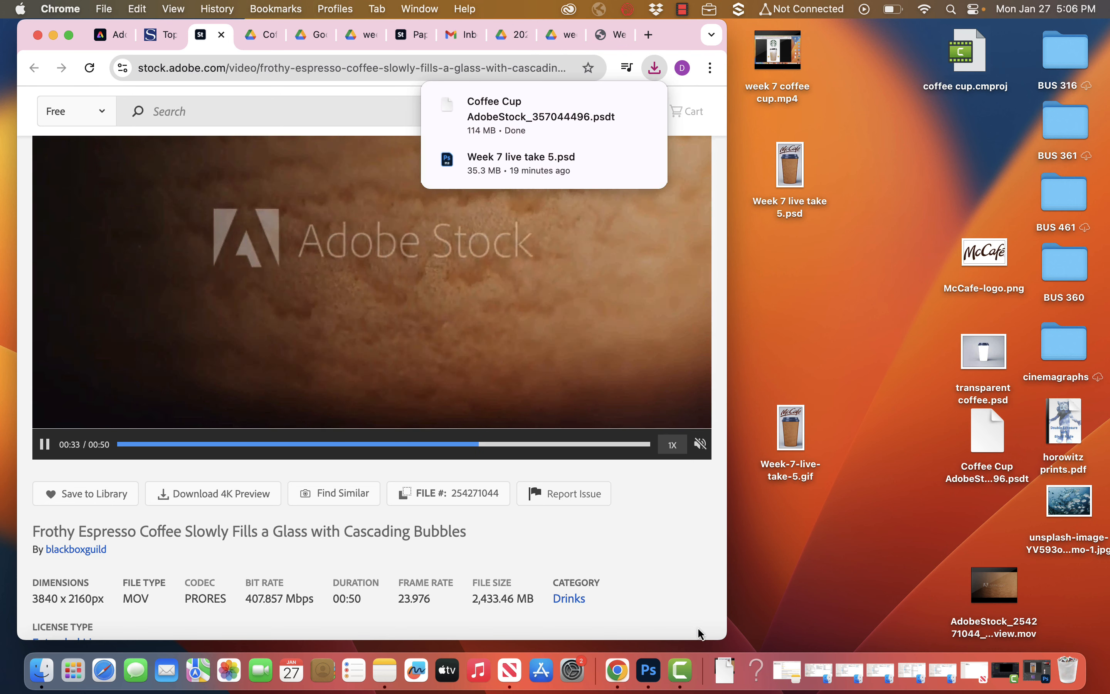
Step: Move the downloaded coffee cup template onto the desktop, keeping both it and the existing file of the same name
left_click(725, 670)
left_click_drag(836, 516, 885, 466)
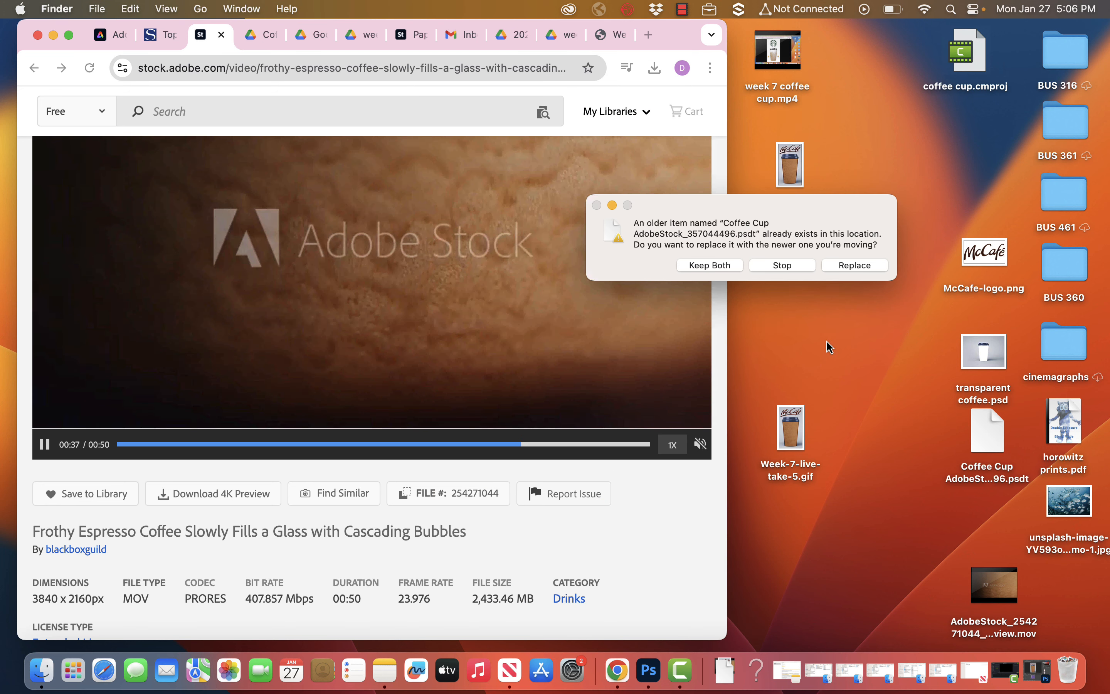
left_click(725, 264)
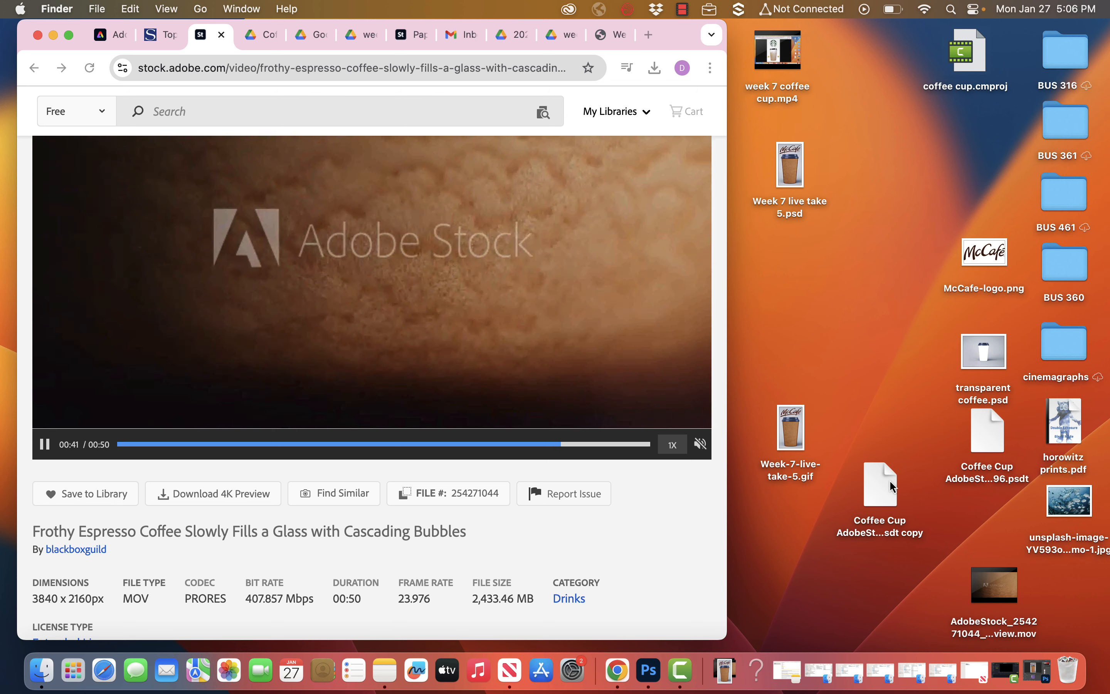
Step: Open the copied coffee cup template in Photoshop and hide the Timeline
left_click_drag(885, 480, 649, 669)
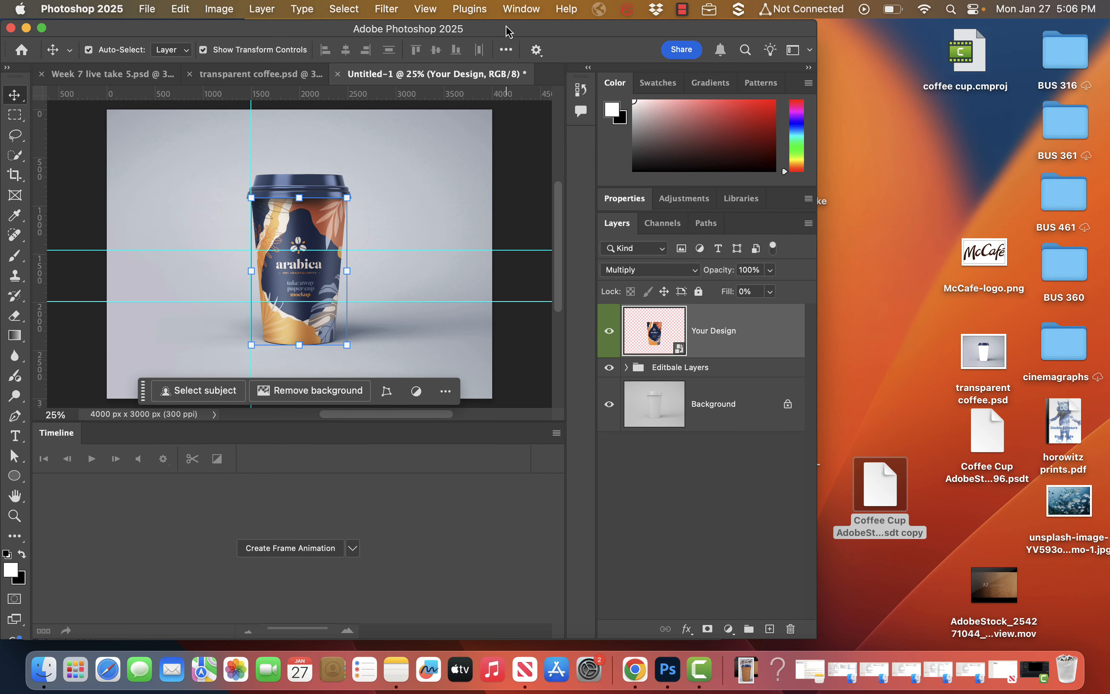
left_click(522, 9)
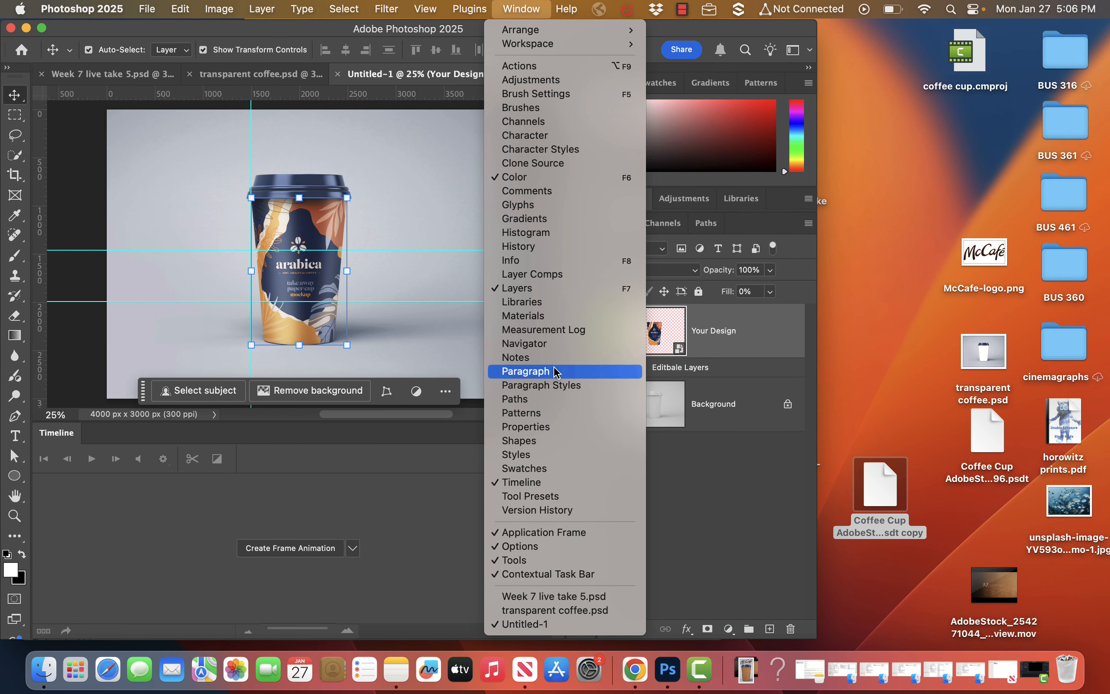
left_click(552, 483)
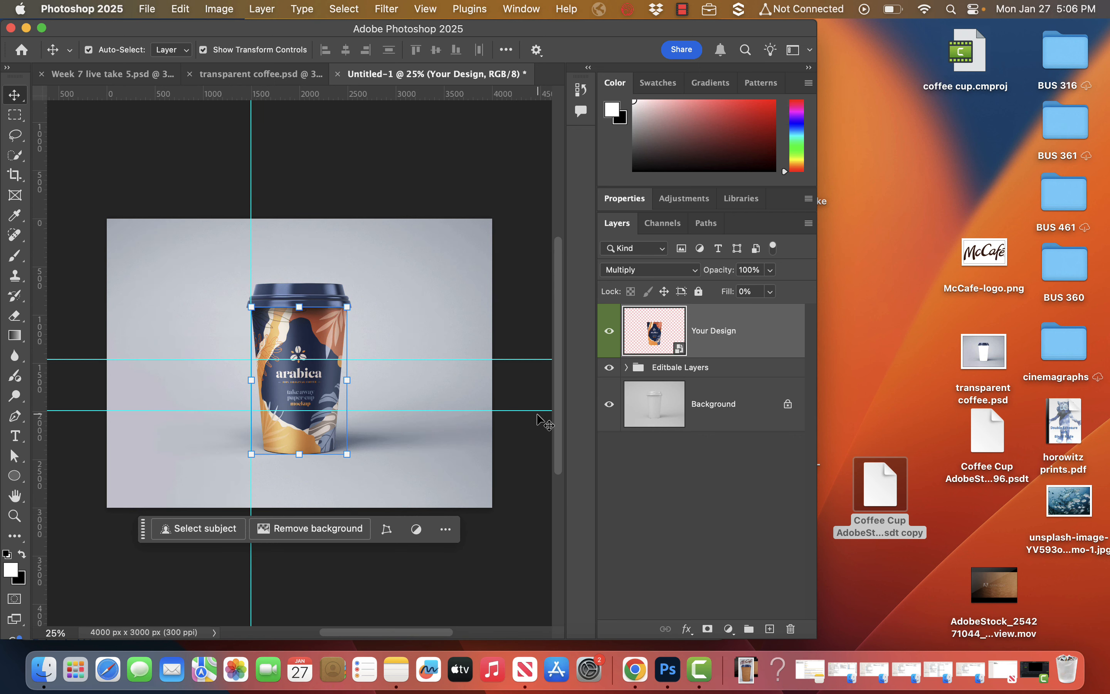
Step: Move the copied template file beside the other desktop icons and widen the Photoshop window up to them
key("super+0")
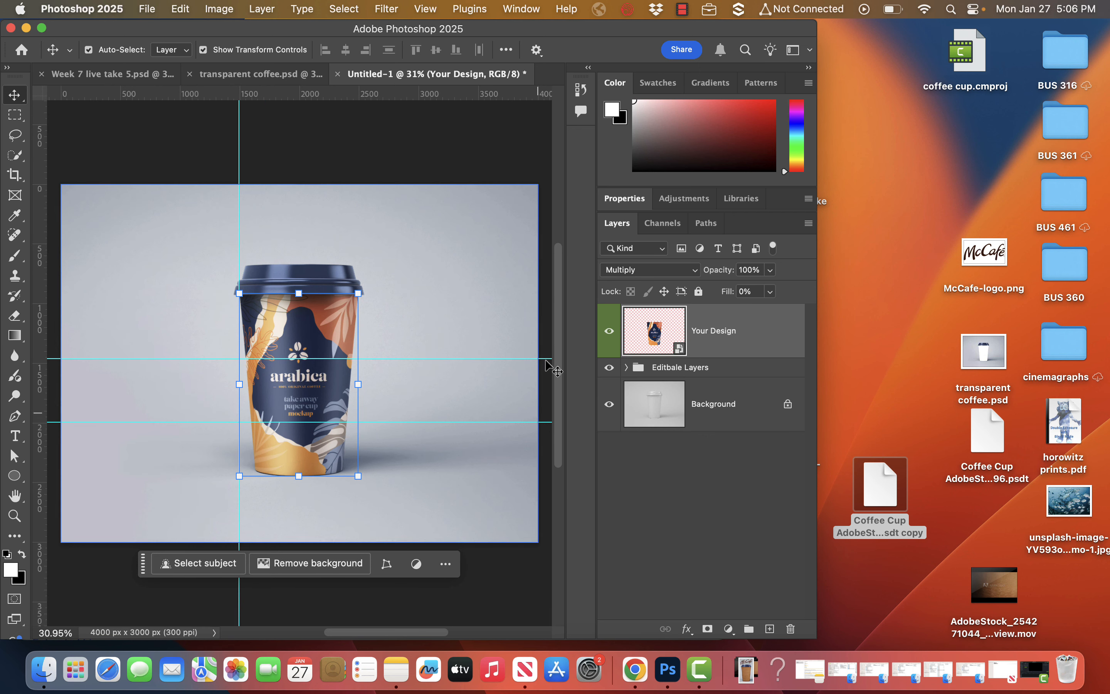
left_click_drag(889, 475, 997, 508)
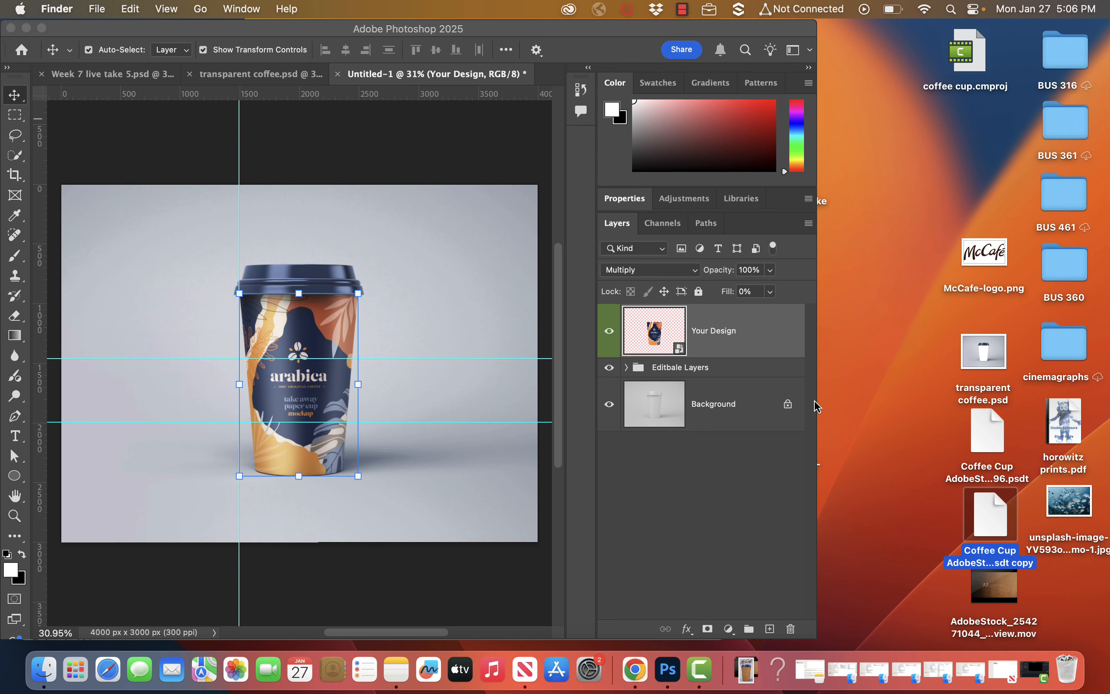
left_click(815, 402)
left_click_drag(824, 400, 927, 411)
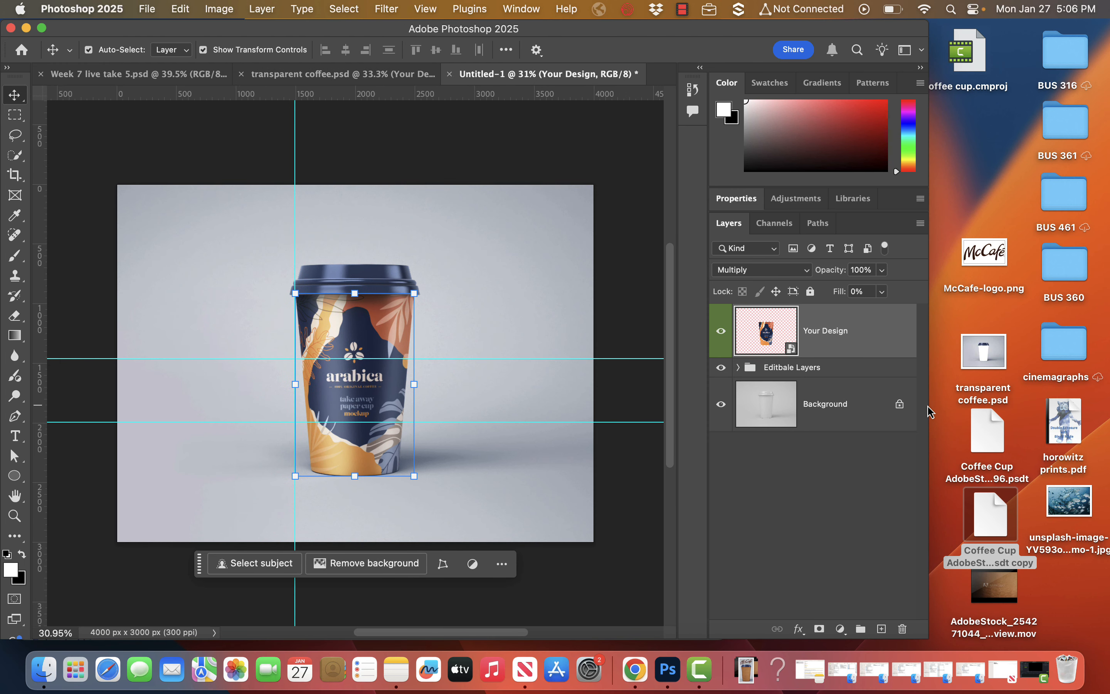
Step: Deselect all layers and clear all guides from the coffee cup mockup
left_click(509, 155)
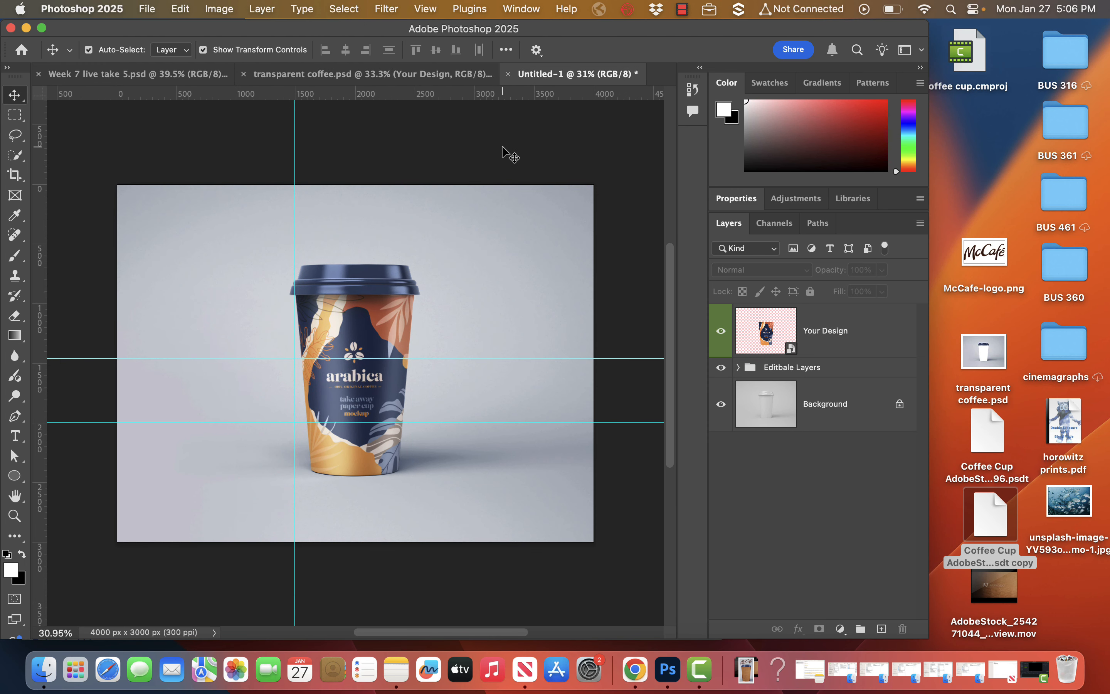
left_click(470, 6)
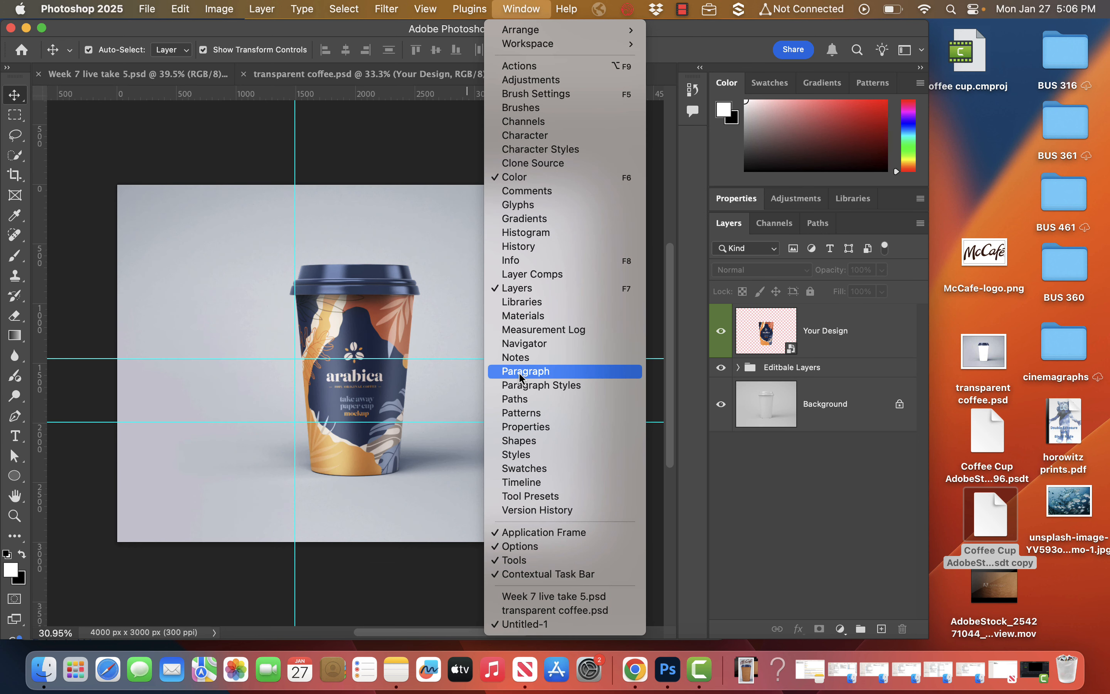
mouse_move(425, 9)
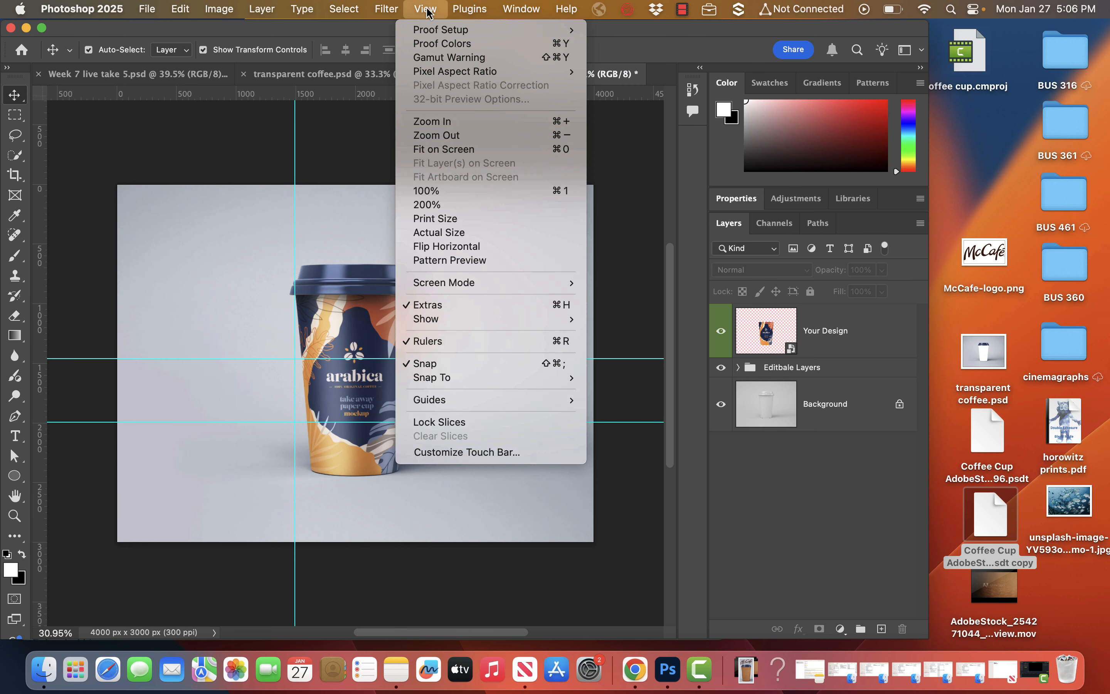
mouse_move(471, 402)
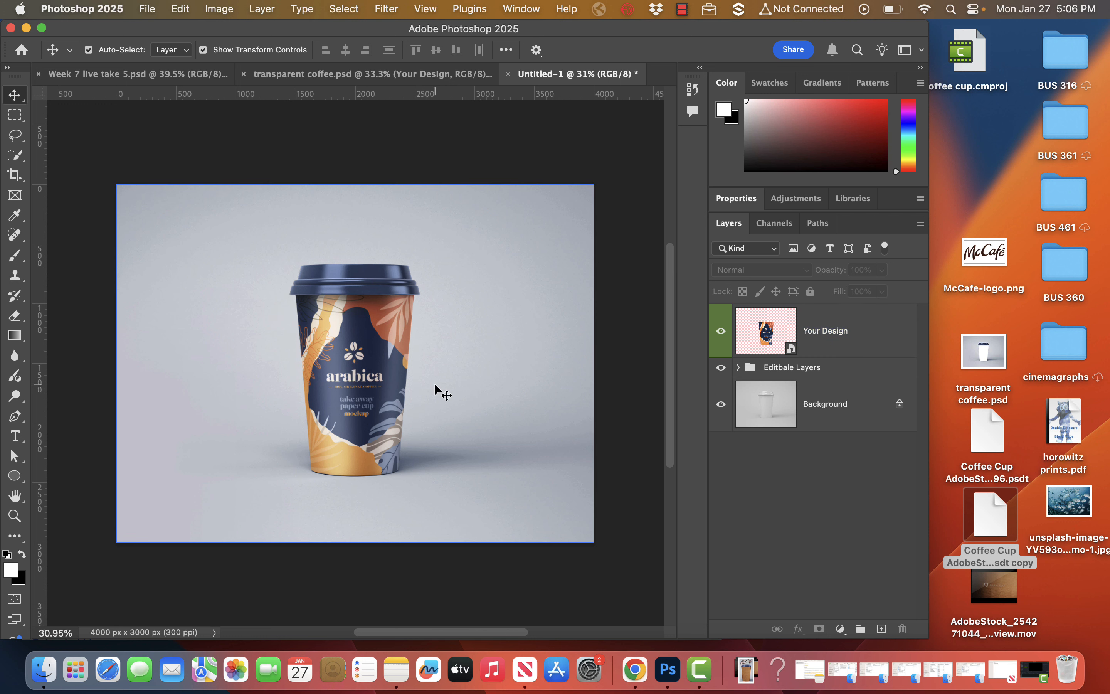
Step: Expand the Editbale Layers group and its design subgroup, and open the contents of the Your Design smart object
left_click(499, 279)
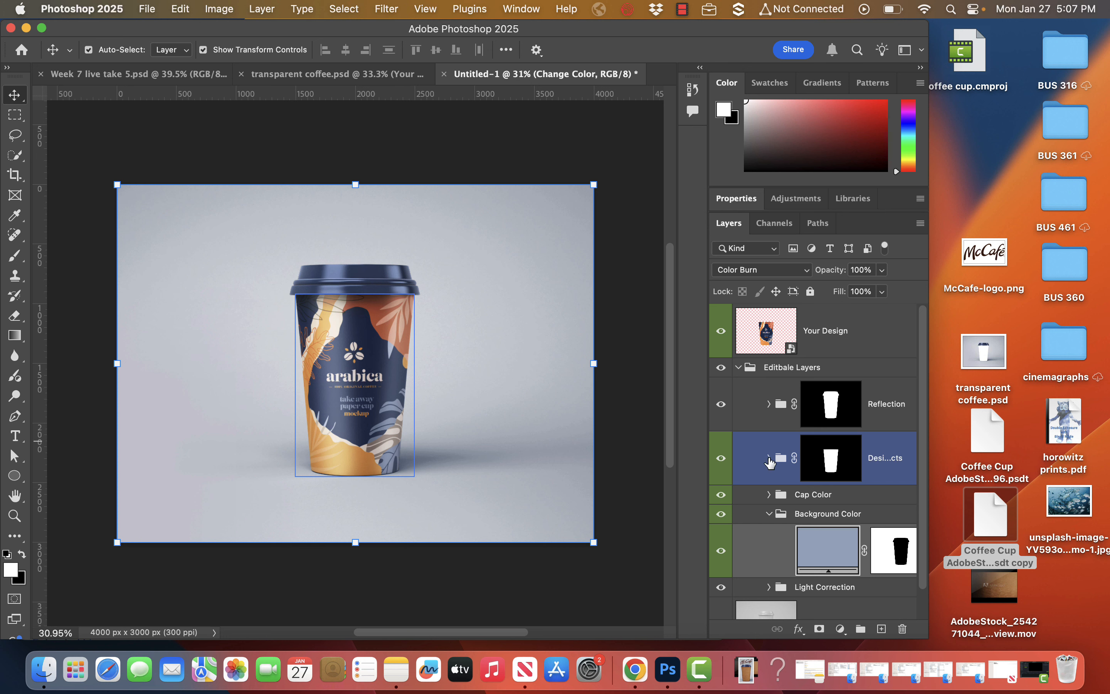
left_click(768, 457)
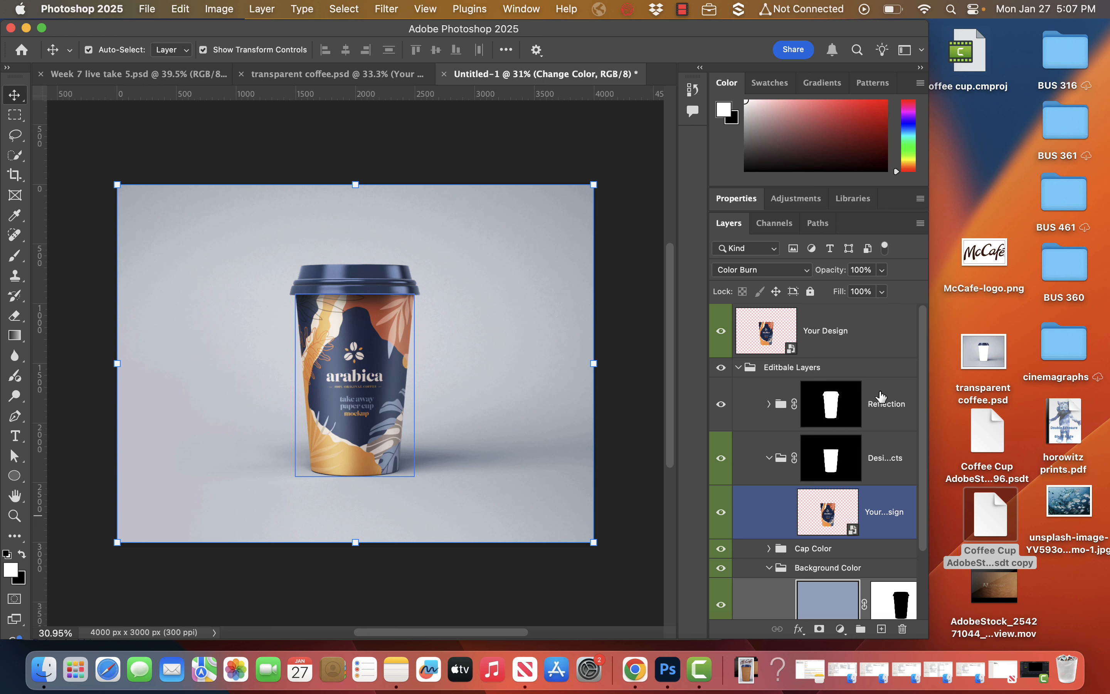
left_click(794, 347)
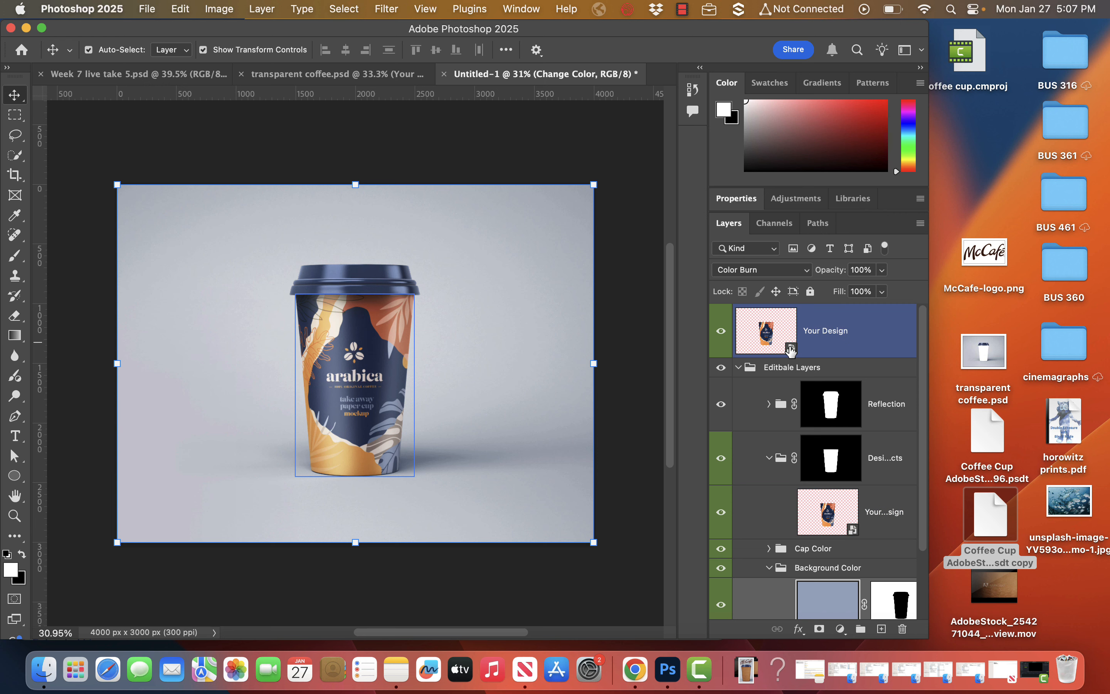
double_click(790, 350)
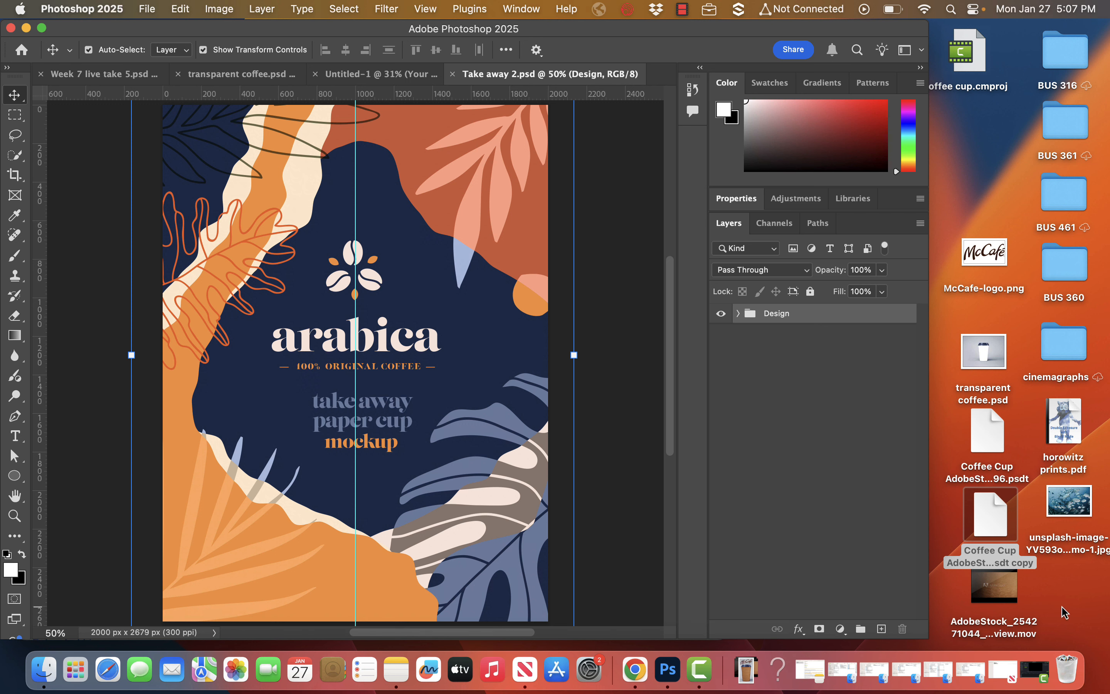
Step: Place unsplash-image-YV593oyMKmo-1.jpg over the whole design canvas, scaled to 43.61%, and save and close the smart object
left_click_drag(1083, 503, 379, 303)
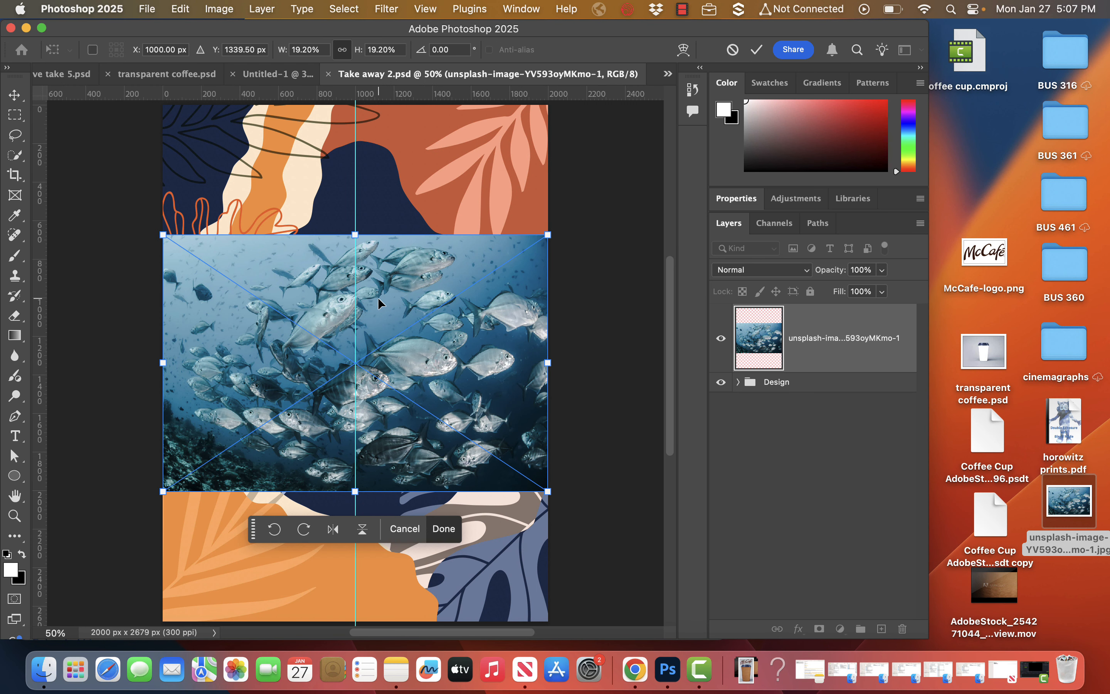
left_click_drag(355, 234, 354, 99)
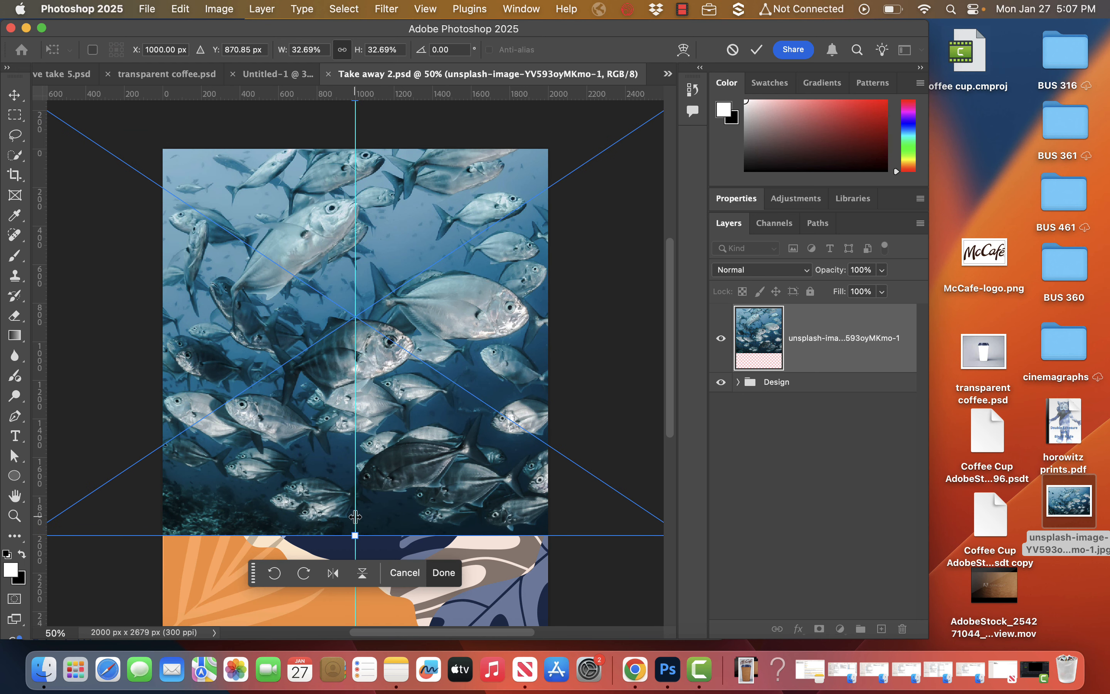
scroll(355, 517, "down", 10)
left_click_drag(383, 315, 386, 458)
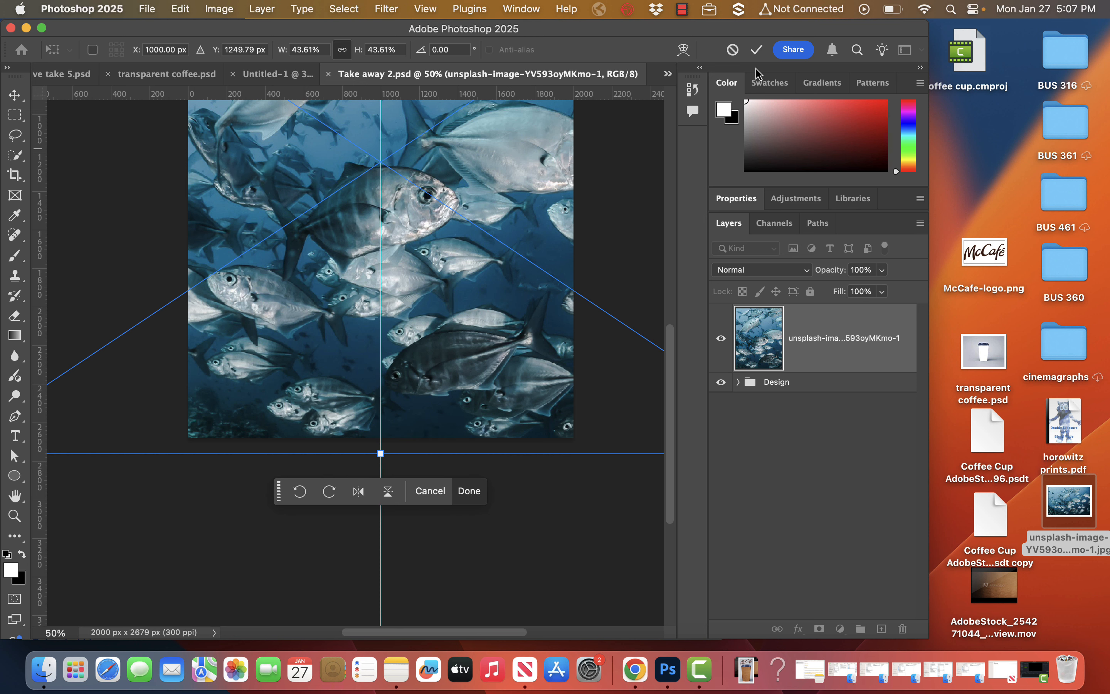
left_click(764, 51)
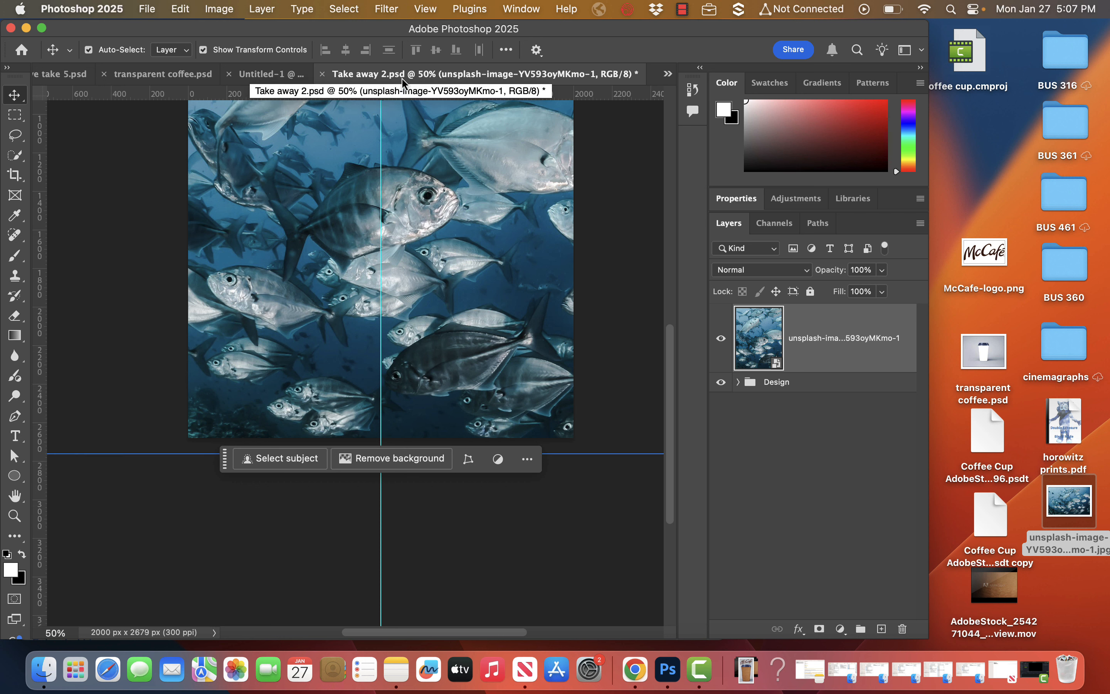
left_click(322, 75)
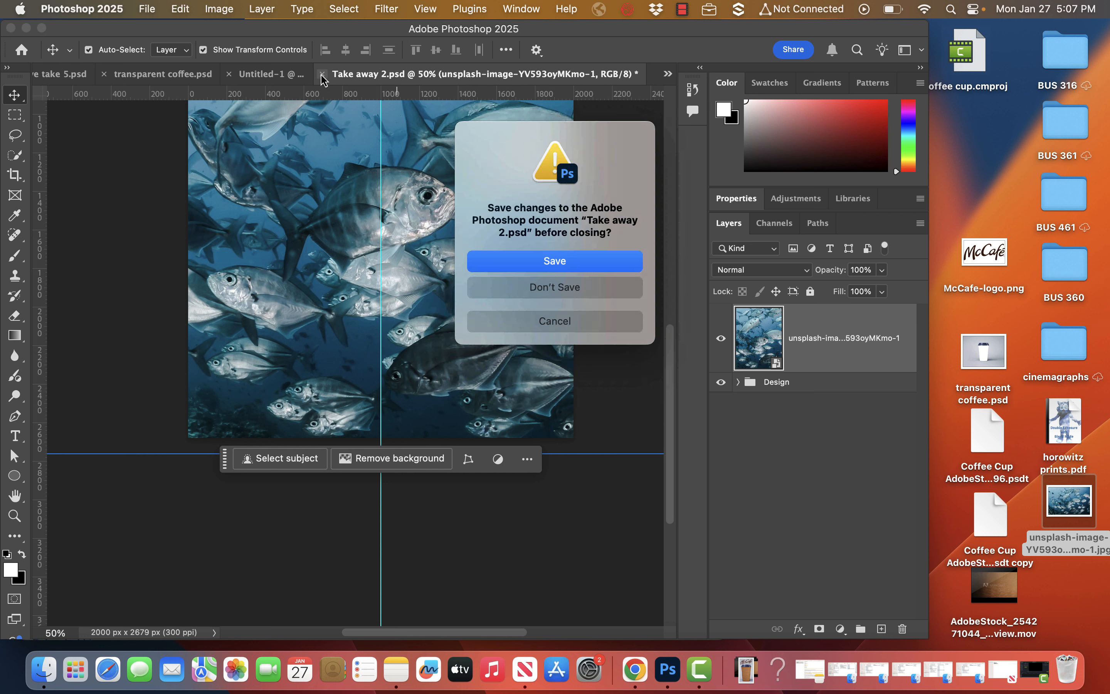
left_click(542, 267)
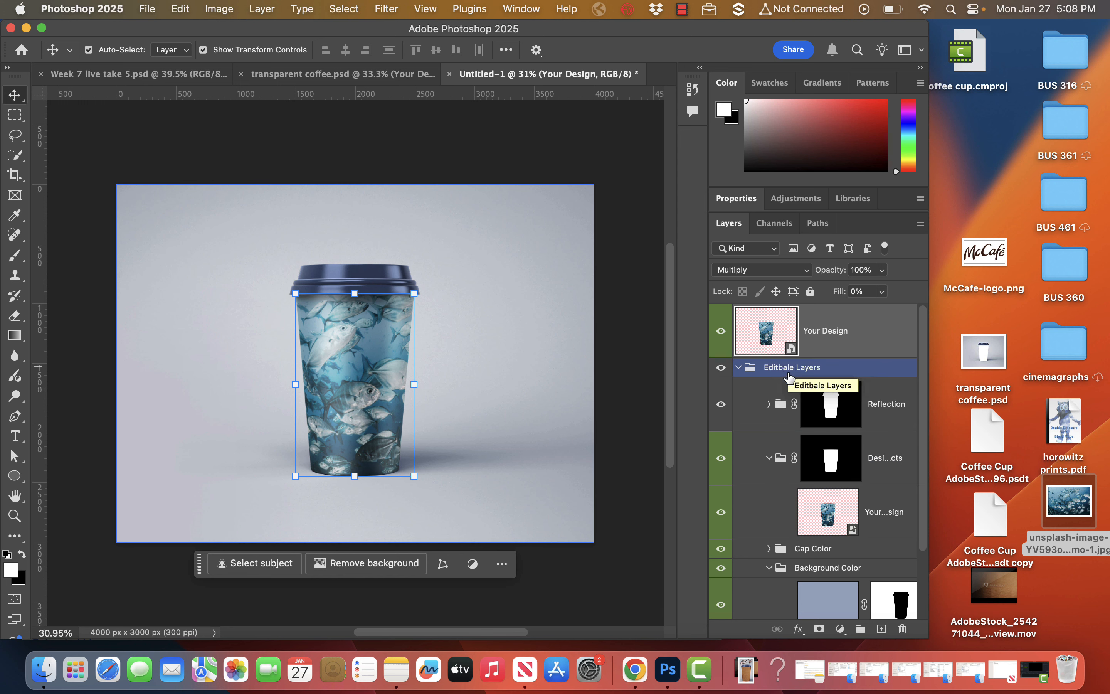
left_click(832, 452, "super")
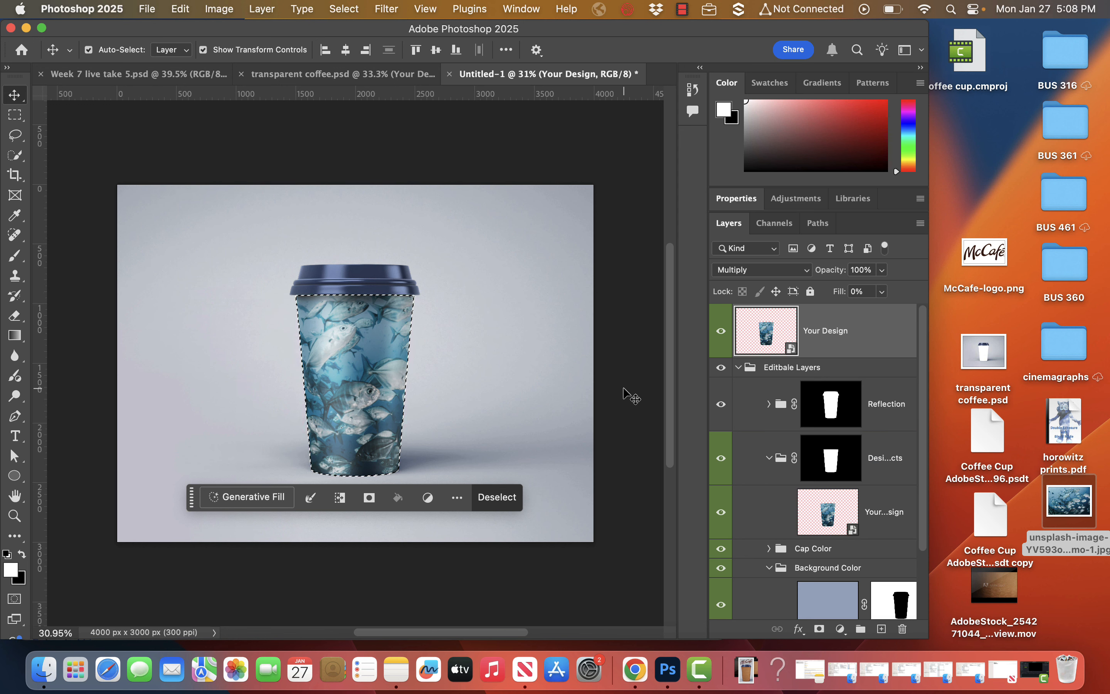
left_click(740, 371)
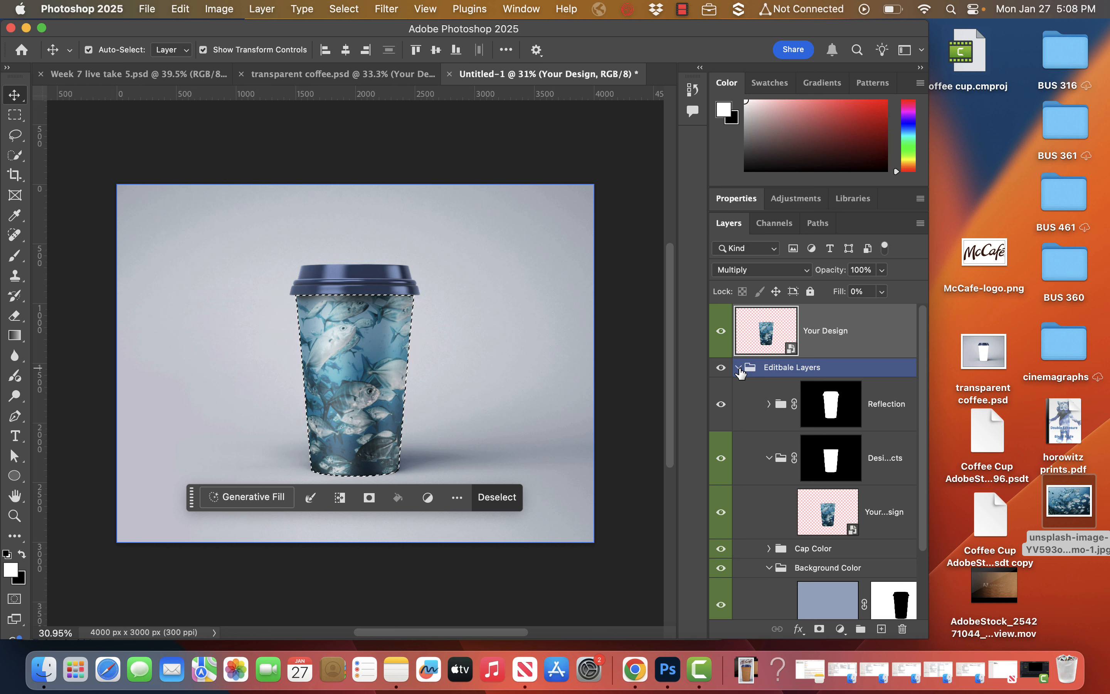
left_click(738, 368)
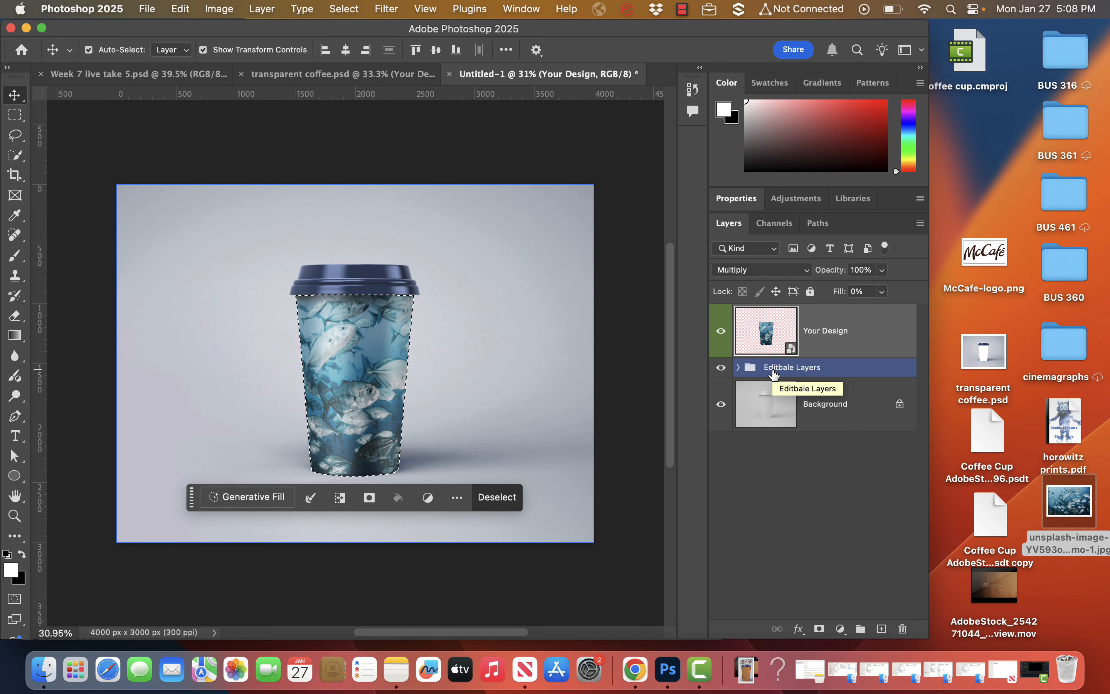
left_click(493, 499)
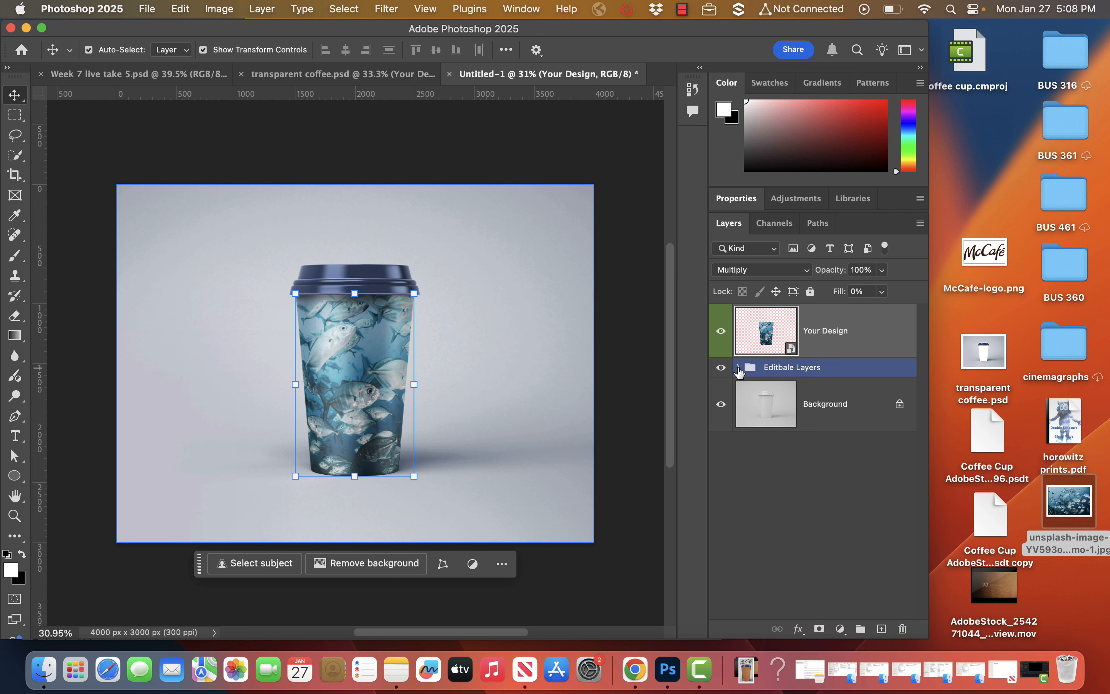
Step: Stamp all visible layers into a new merged layer at the top of the layer stack
left_click(795, 373)
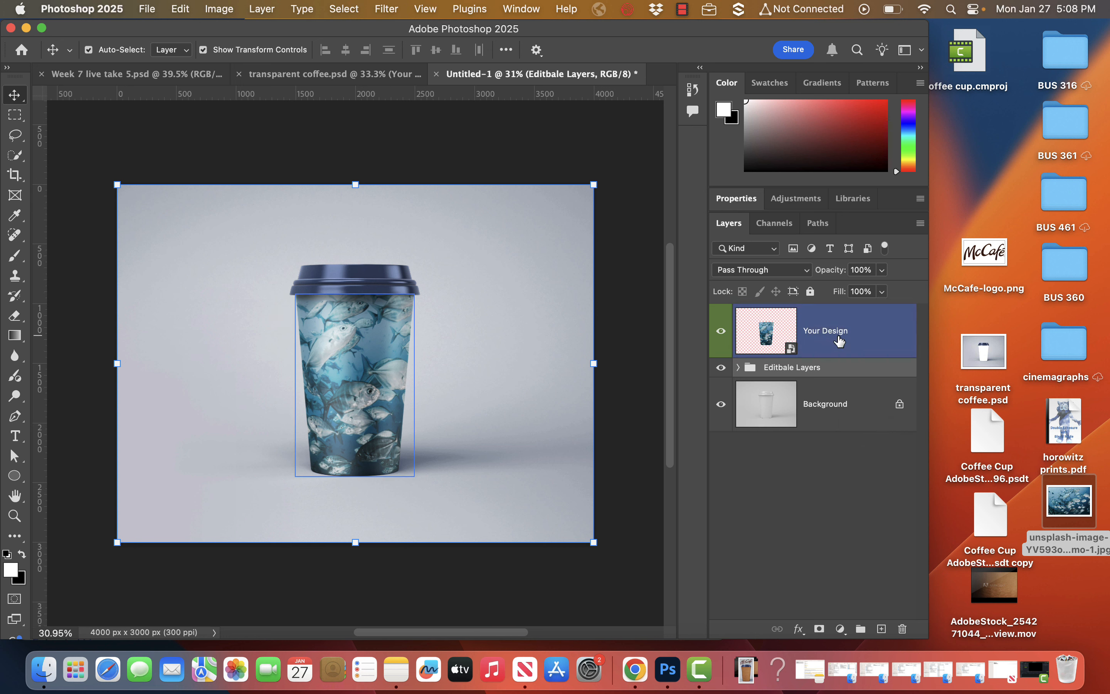
left_click(831, 489)
key("super+s")
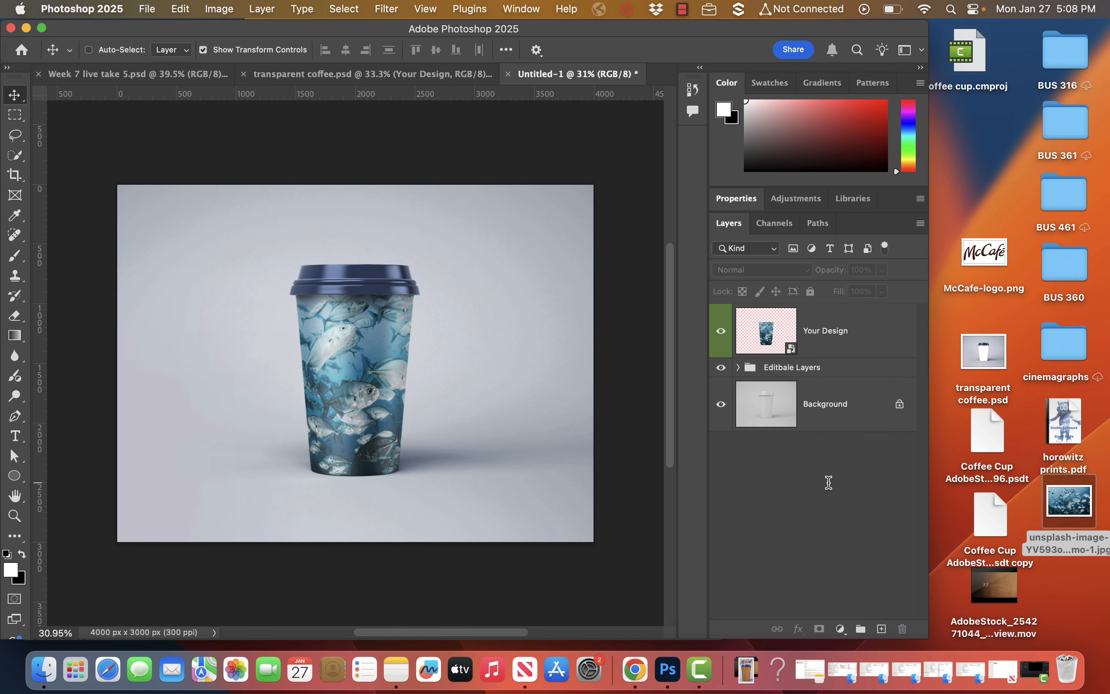
key("super+alt+shift+e")
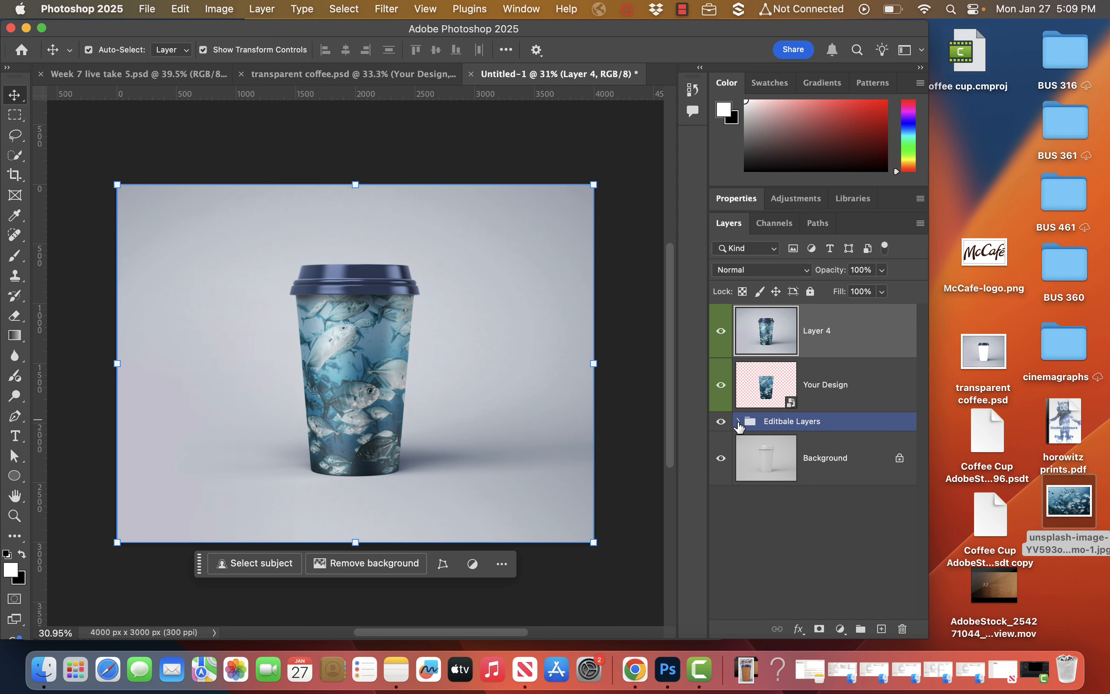
Step: Load the cup mask of the design subgroup as a selection and hide Your Design, the Editbale Layers group and the Background
left_click(738, 421)
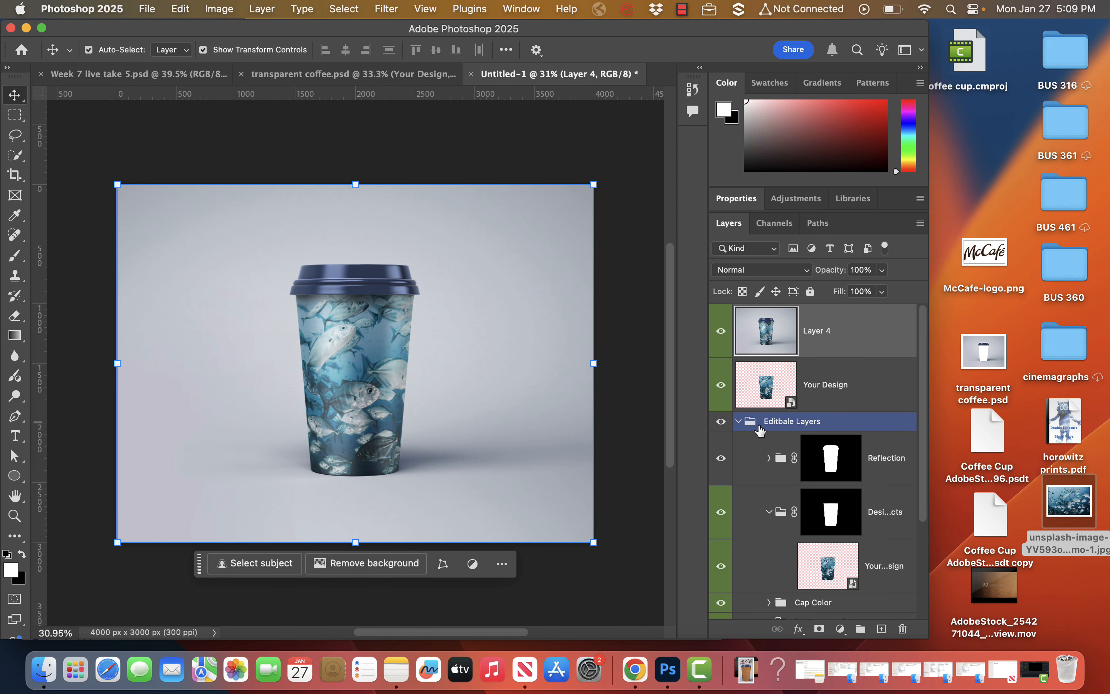
left_click(834, 520, "super")
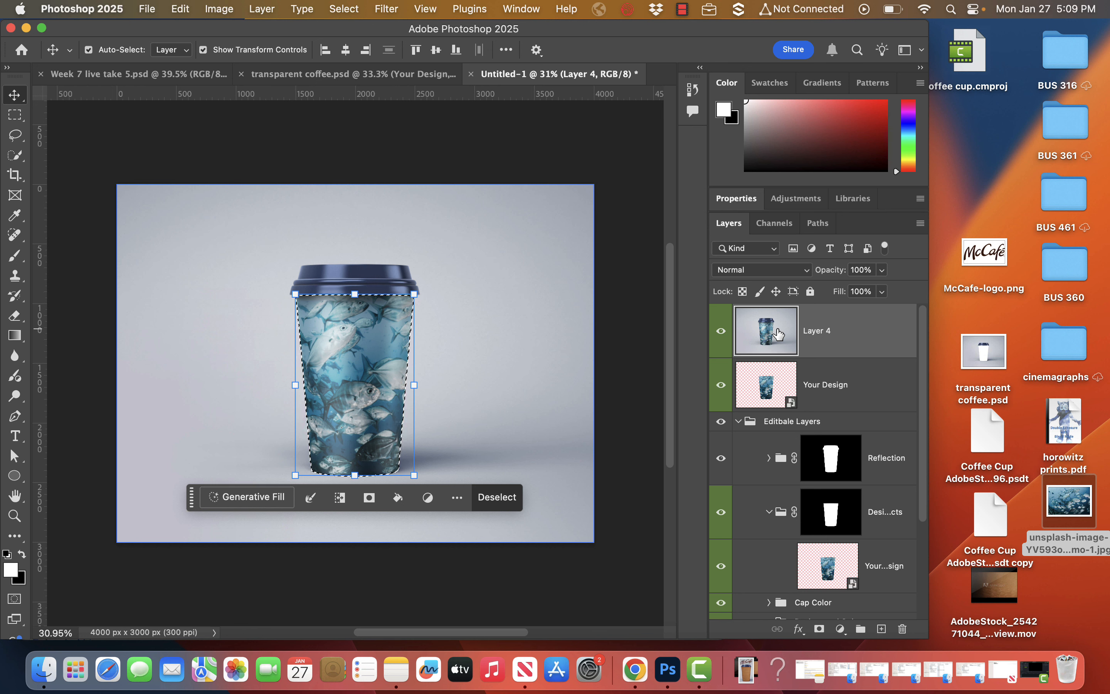
left_click(752, 385)
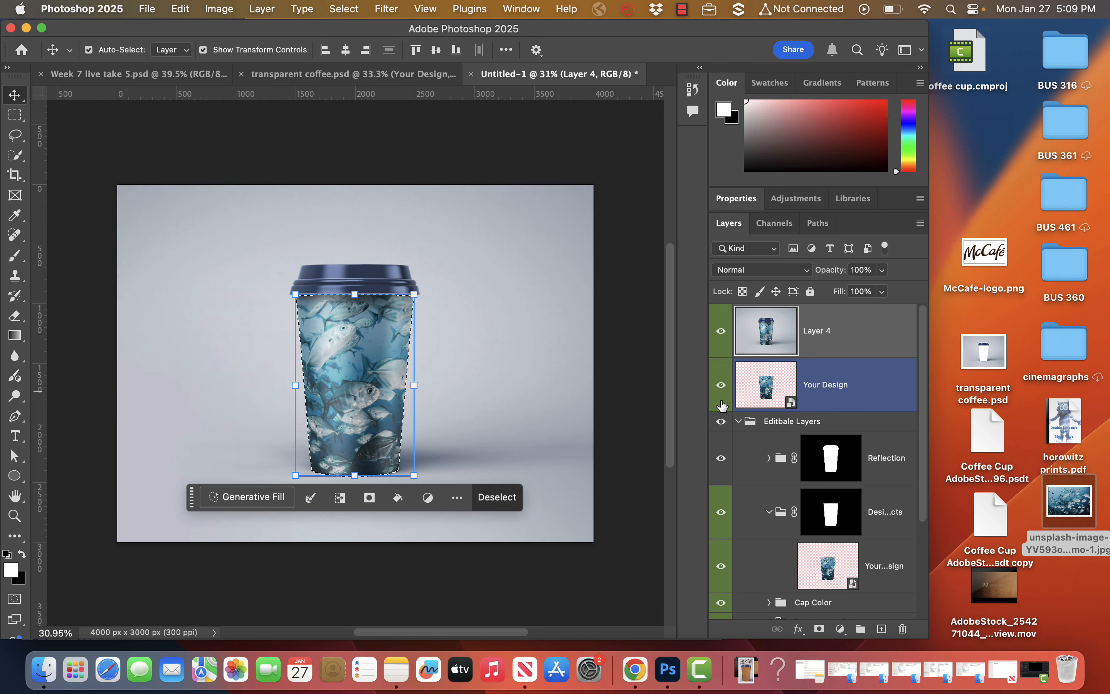
left_click(719, 386)
left_click(721, 420)
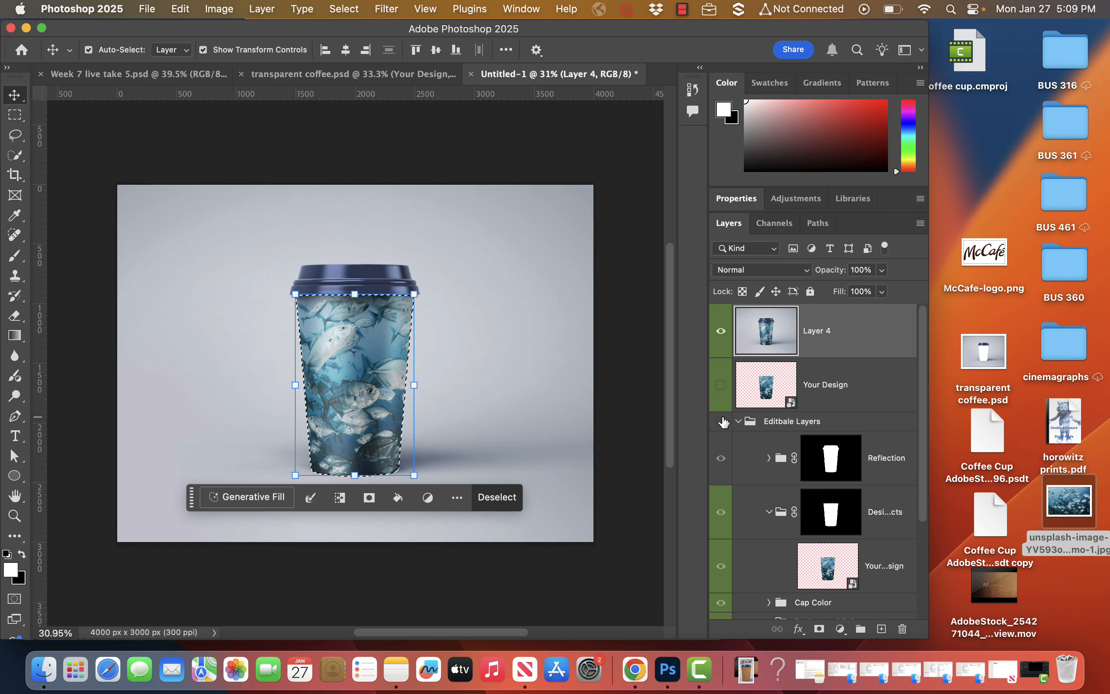
scroll(726, 506, "down", 3)
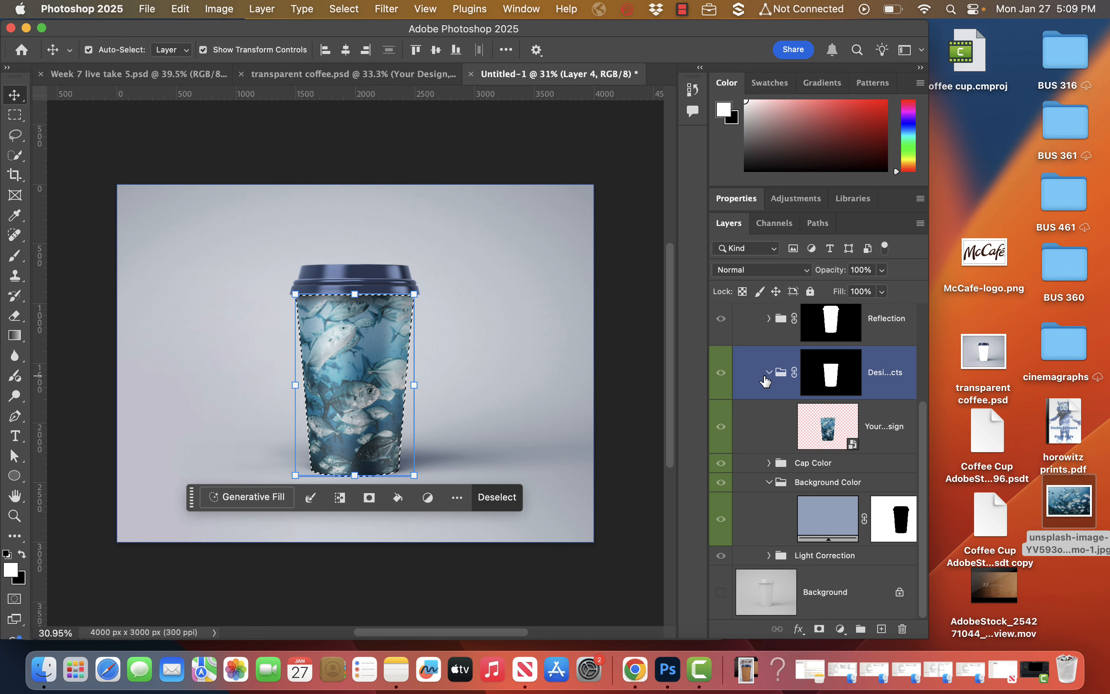
scroll(780, 367, "up", 3)
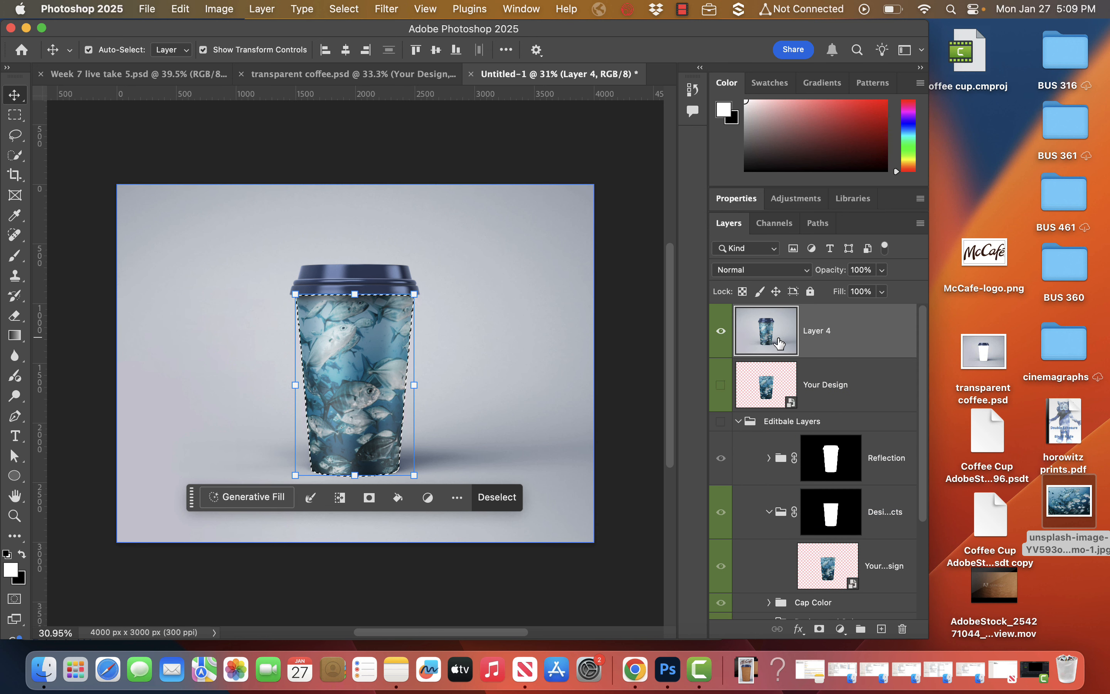
Step: Add a layer mask to the merged layer from the cup selection and invert it to cut out the cup body
left_click(833, 565)
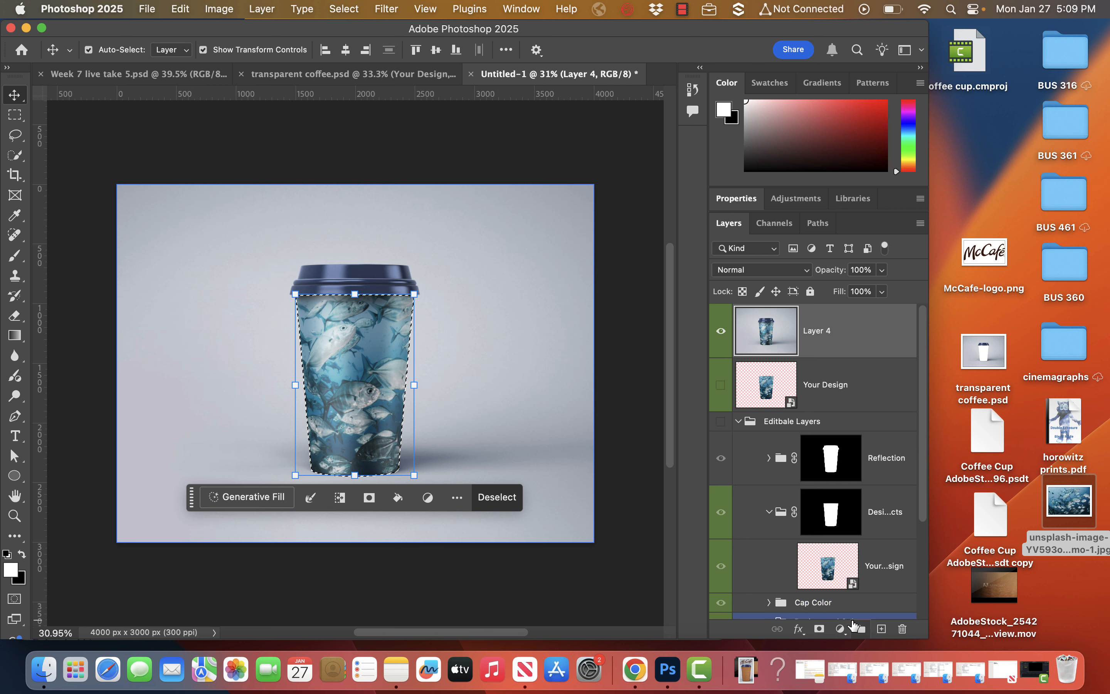
left_click(819, 629)
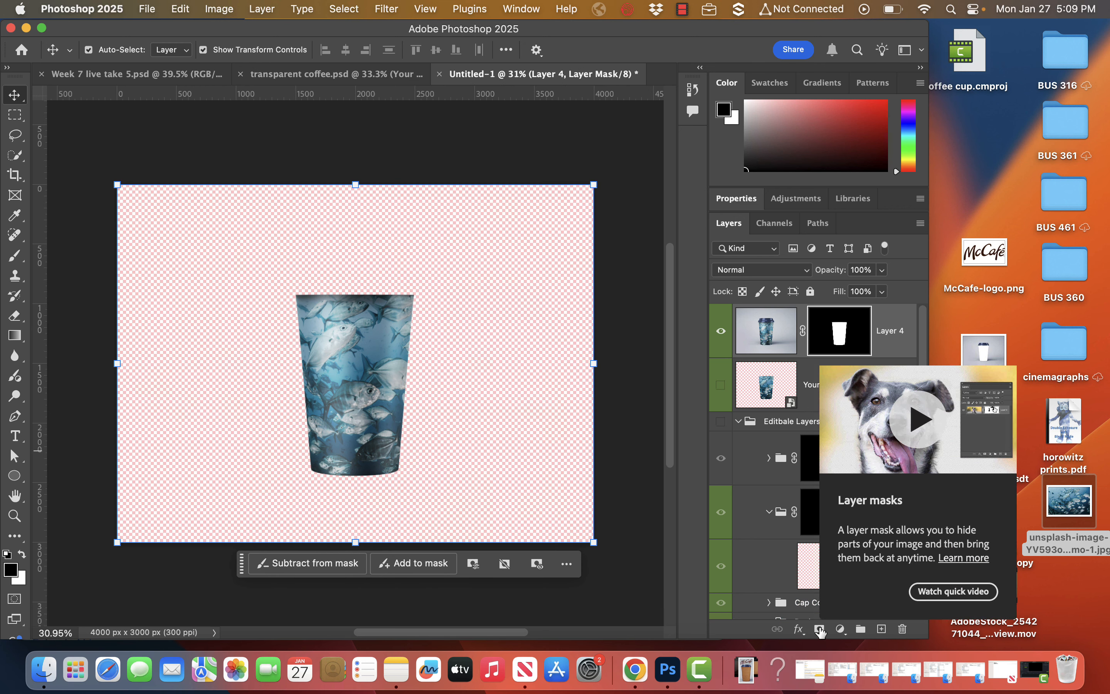
key("super+i")
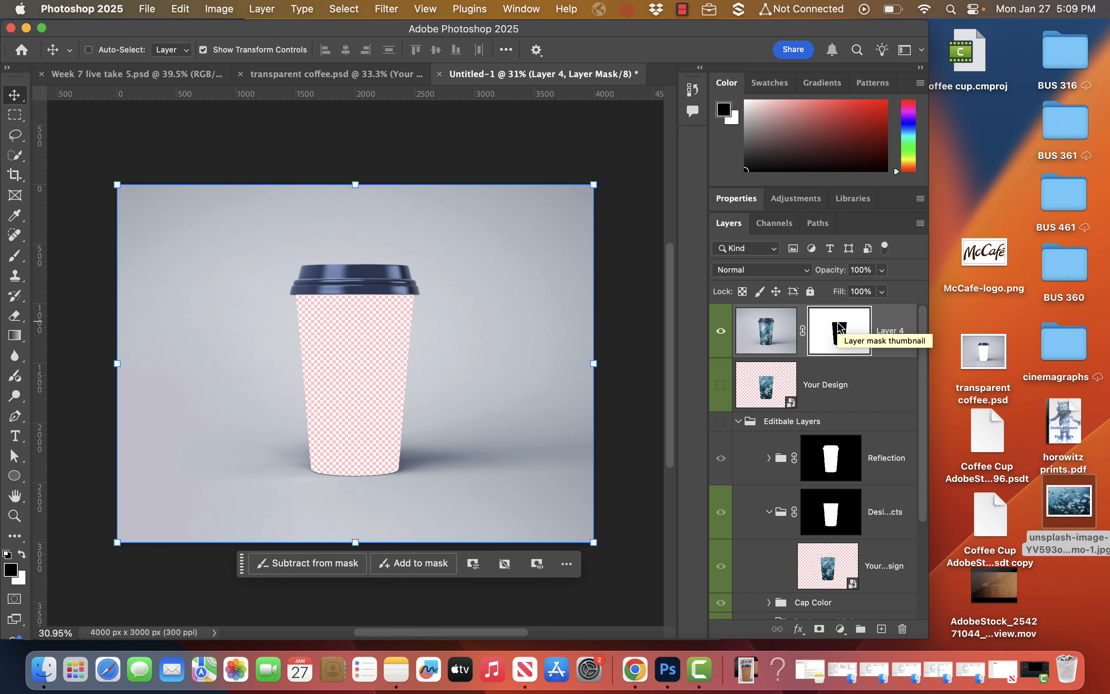
key("alt+super+a")
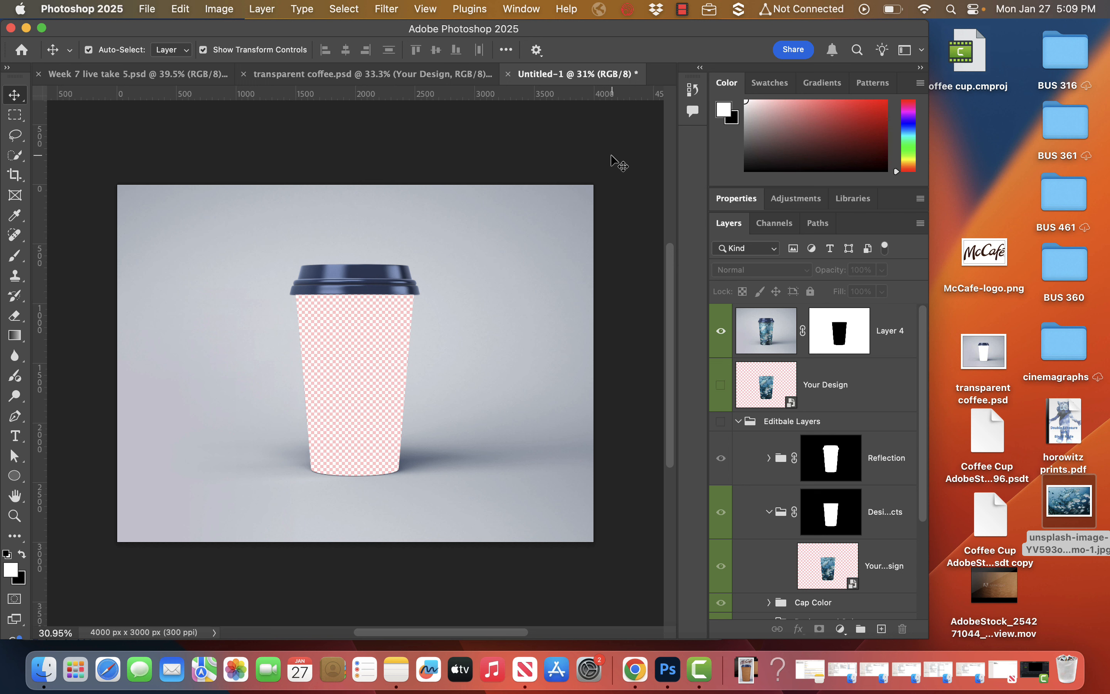
left_click(784, 356)
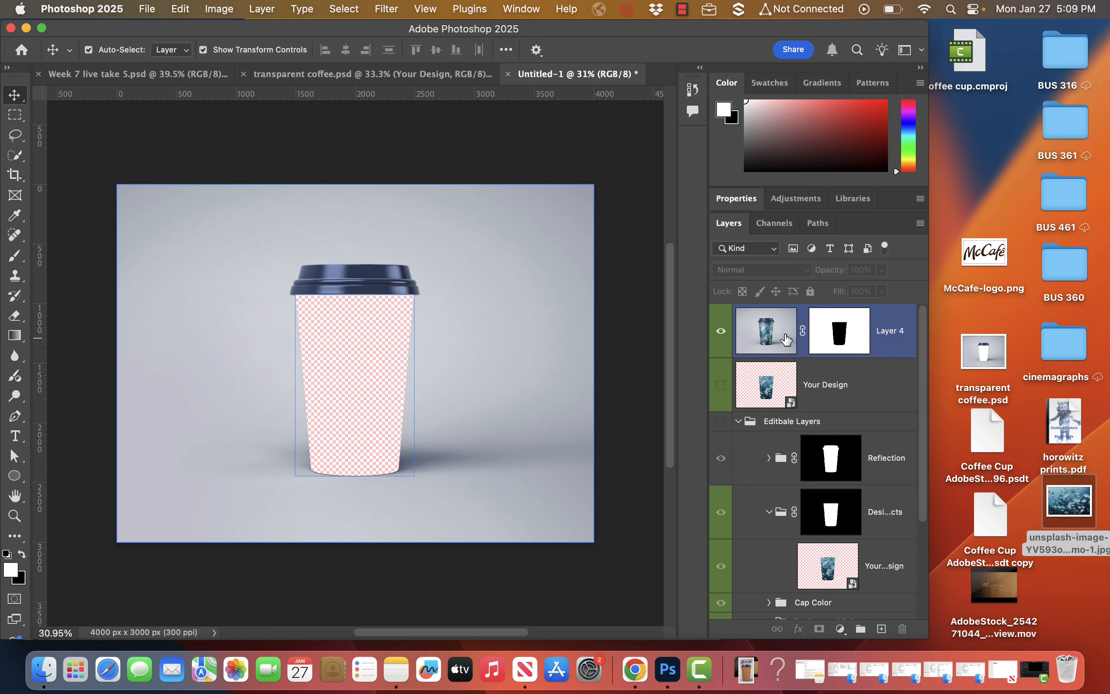
key("alt+super+a")
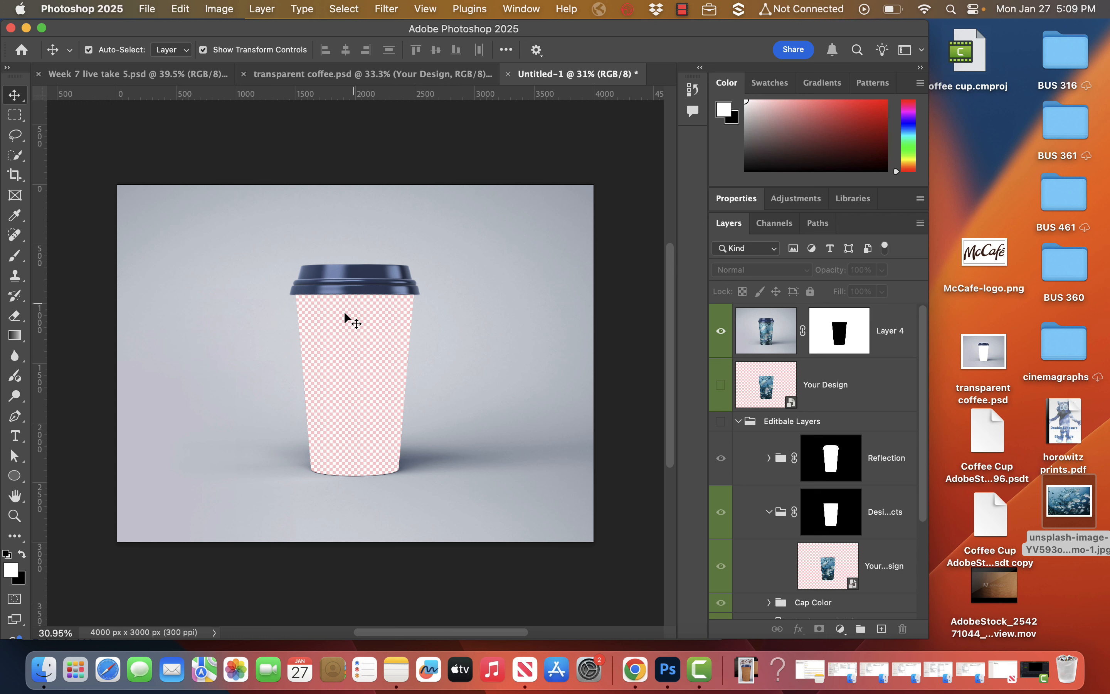
left_click(532, 361)
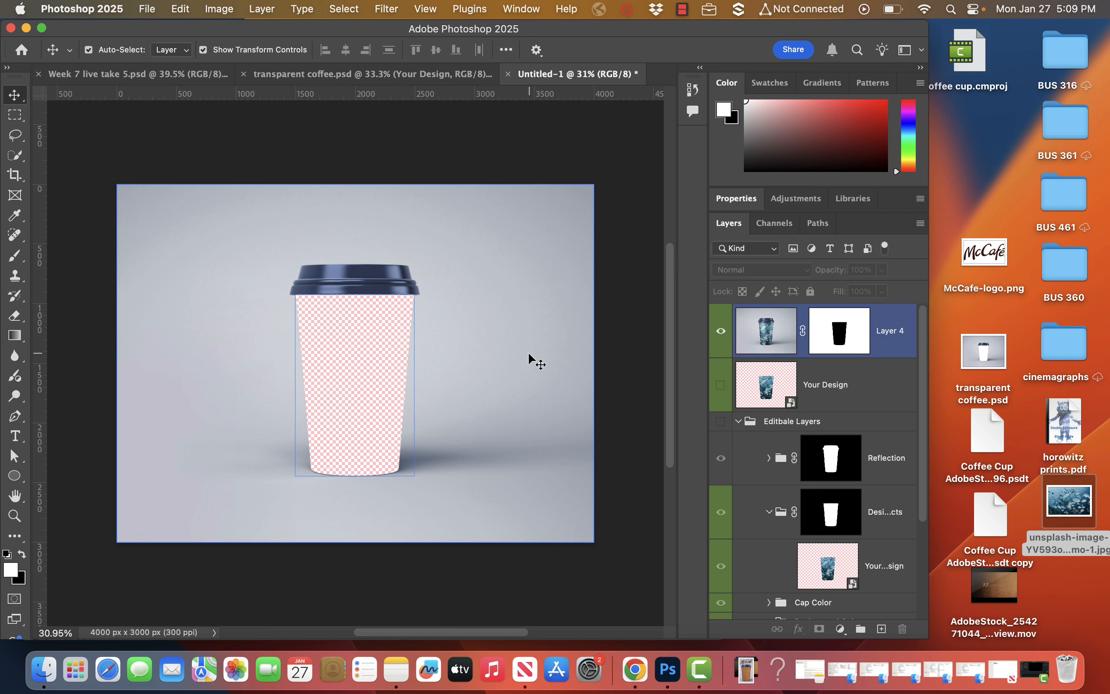
key("alt+super+a")
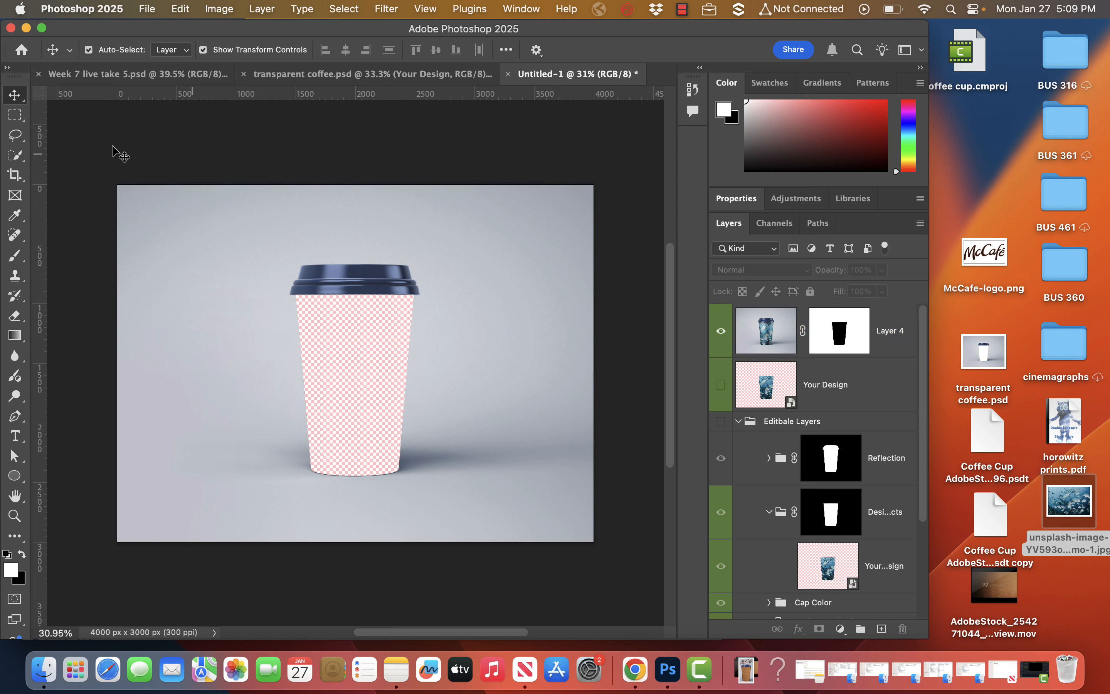
Step: Crop the canvas around the cup at a 1080:1920 ratio, to about 1410 x 2505 px
left_click(15, 176)
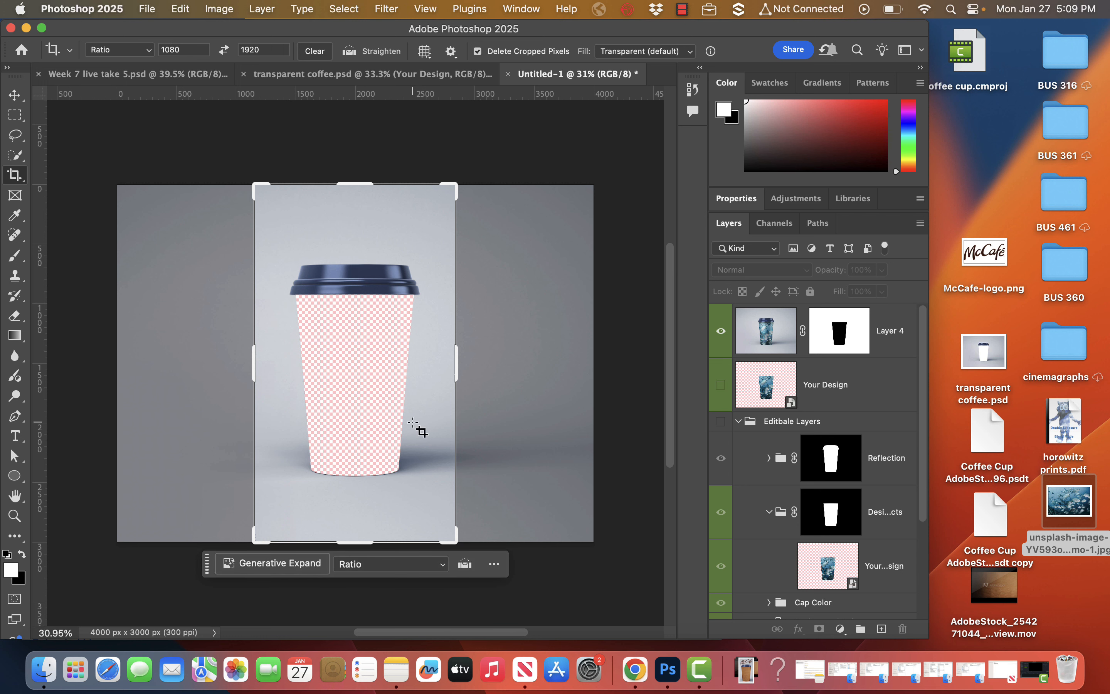
left_click_drag(350, 538, 352, 507)
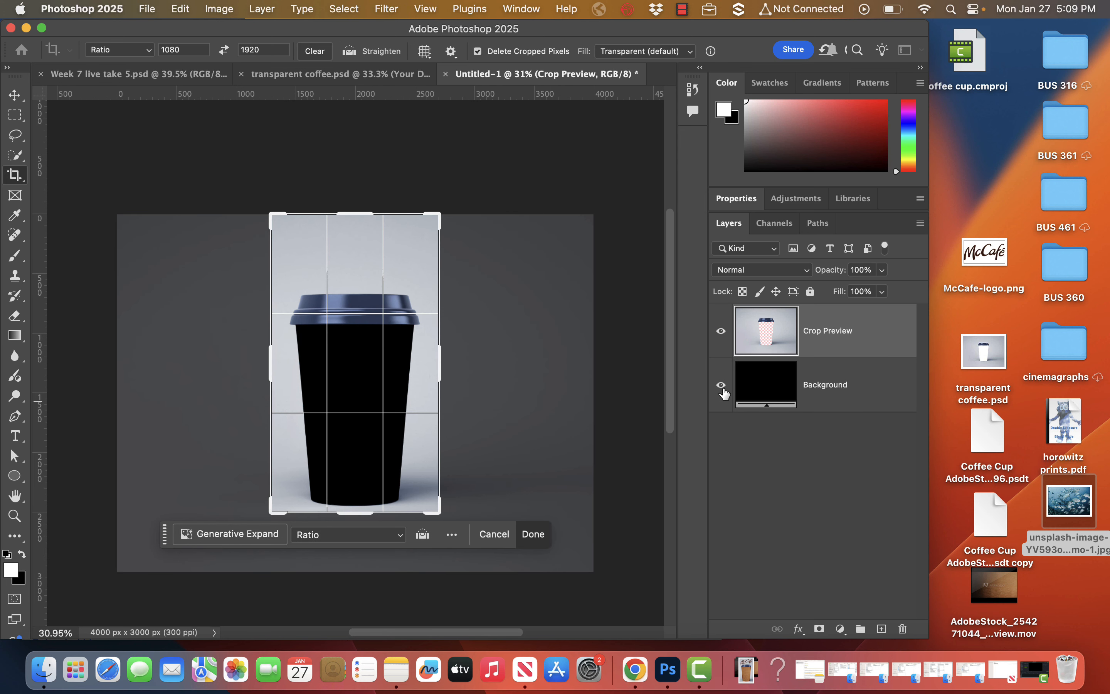
key("Return")
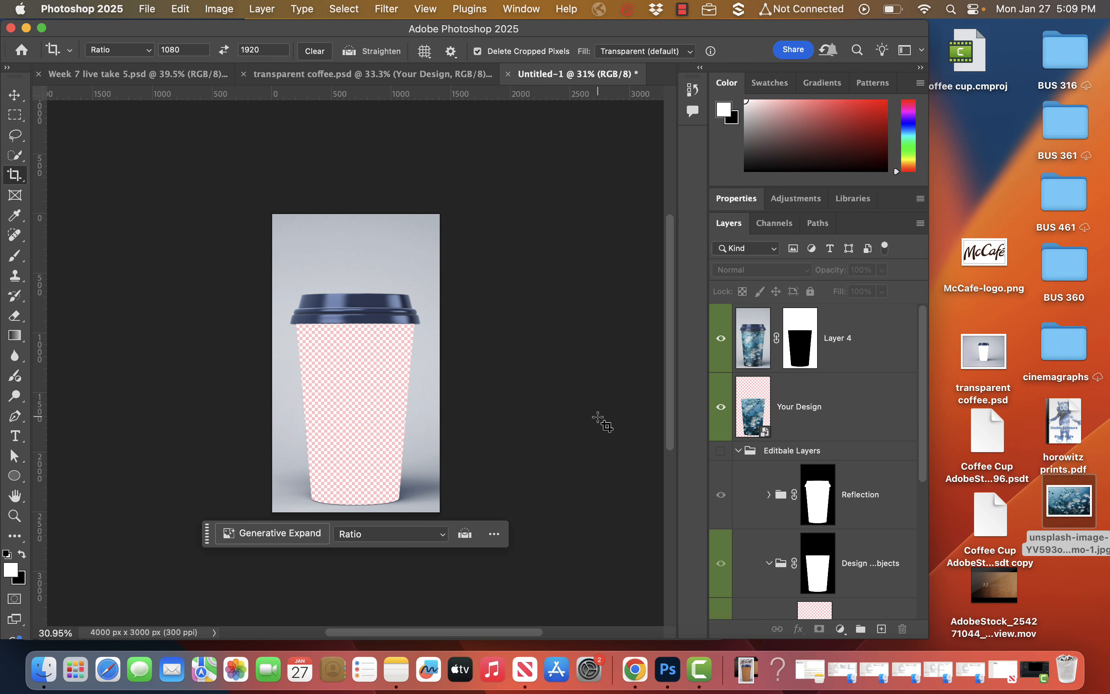
Step: Place McCafe-logo.png above Layer 4, position it over the cup's lid and scale it to about 6.24% width and 6.88% height
left_click(15, 95)
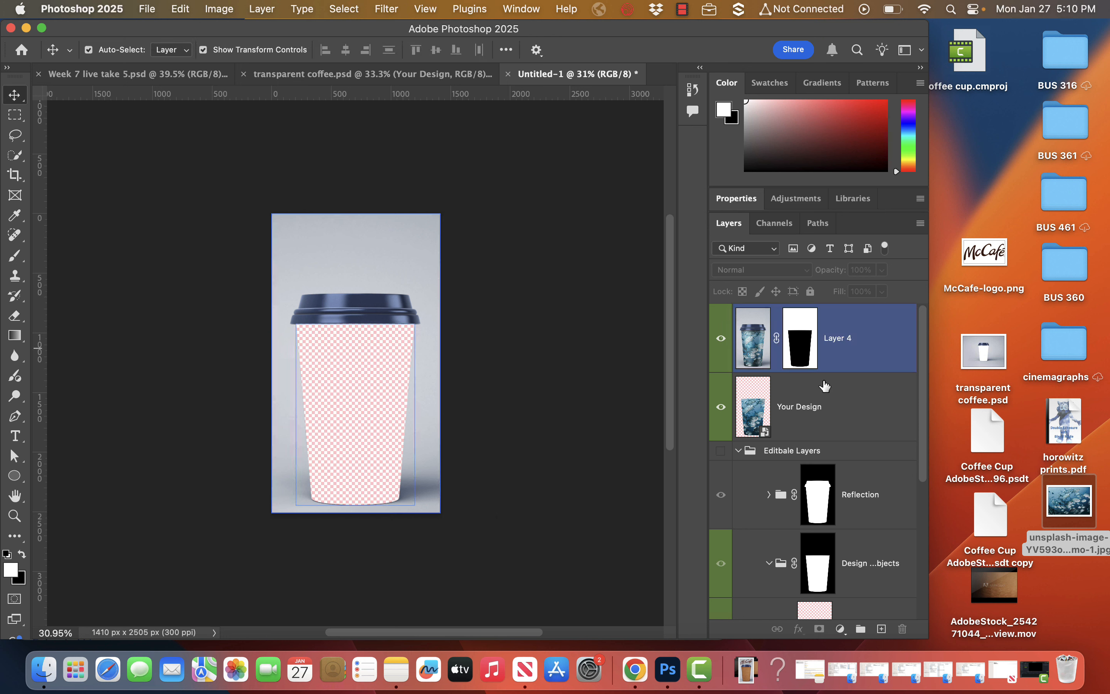
left_click_drag(984, 253, 910, 272)
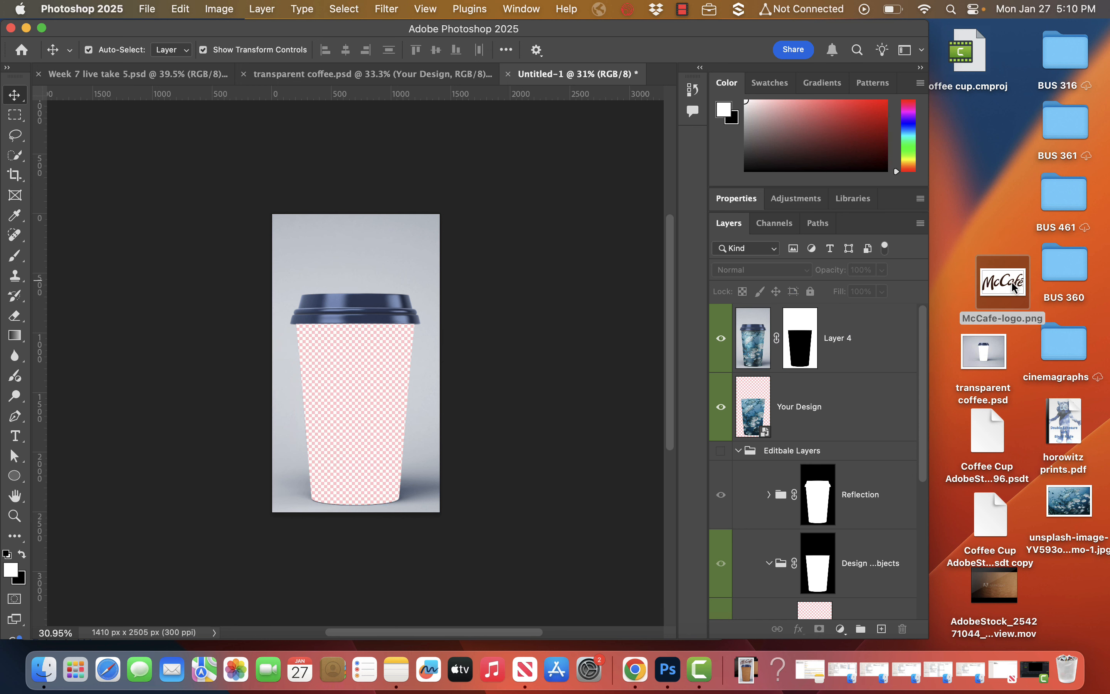
left_click(882, 352)
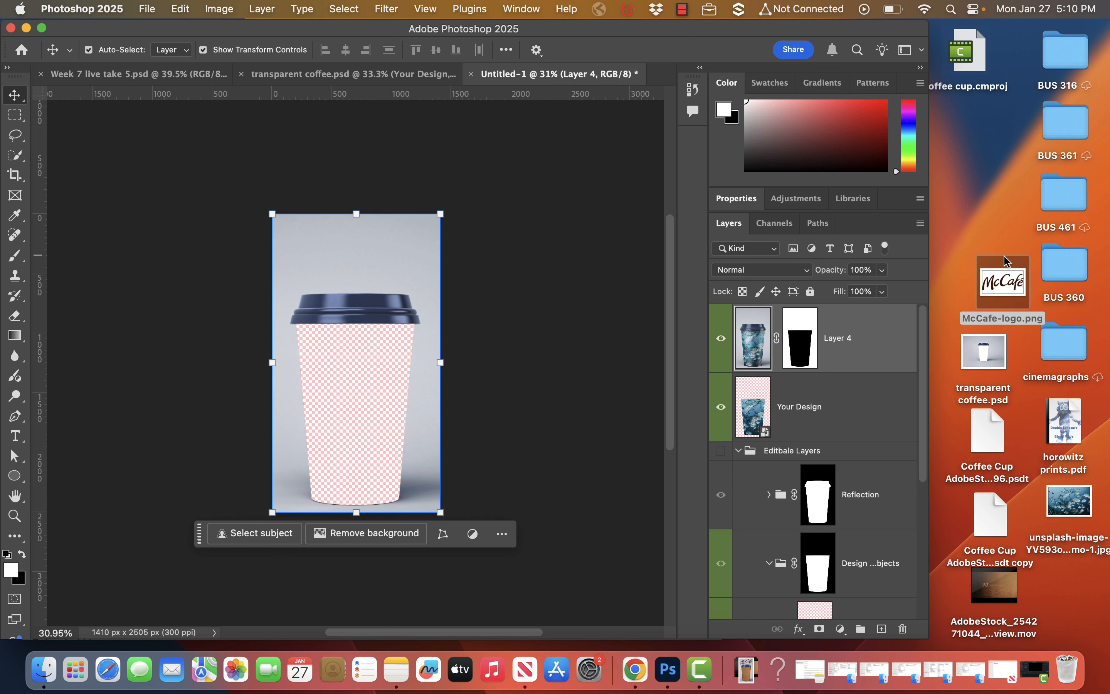
left_click_drag(1023, 278, 364, 235)
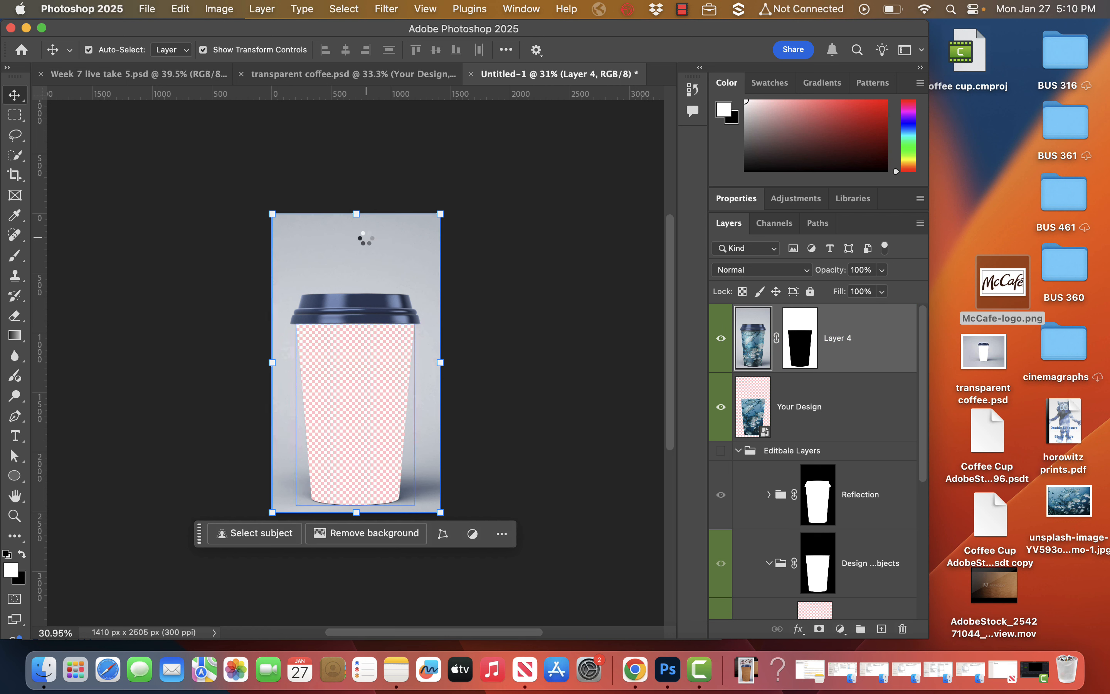
left_click_drag(388, 349, 383, 250)
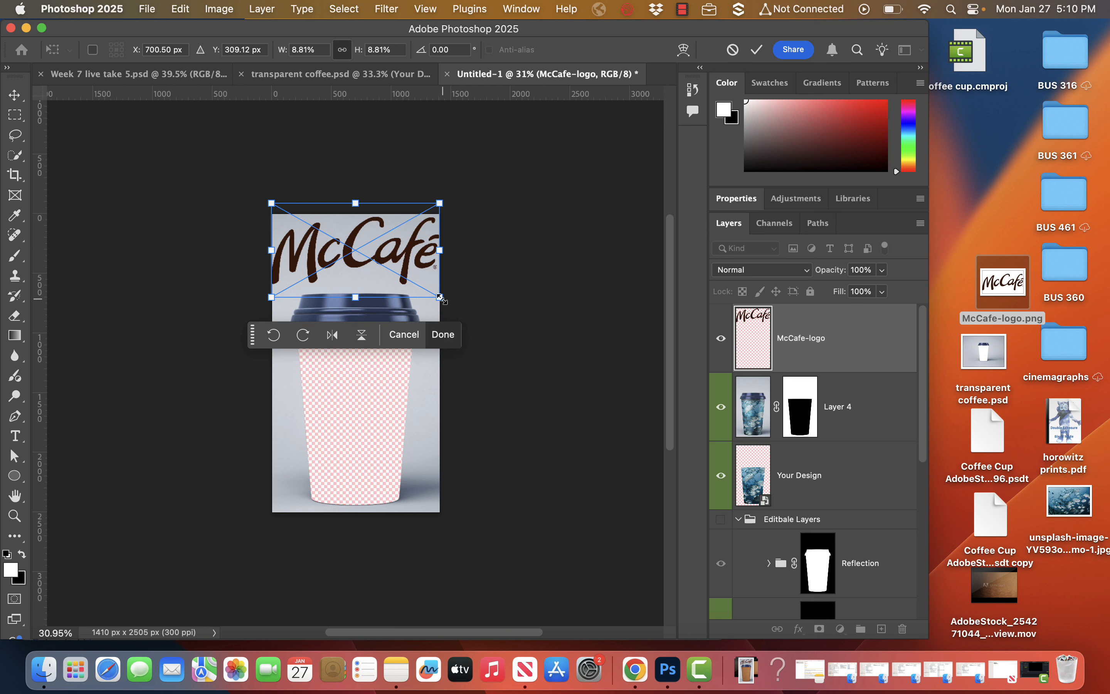
left_click_drag(439, 297, 413, 290)
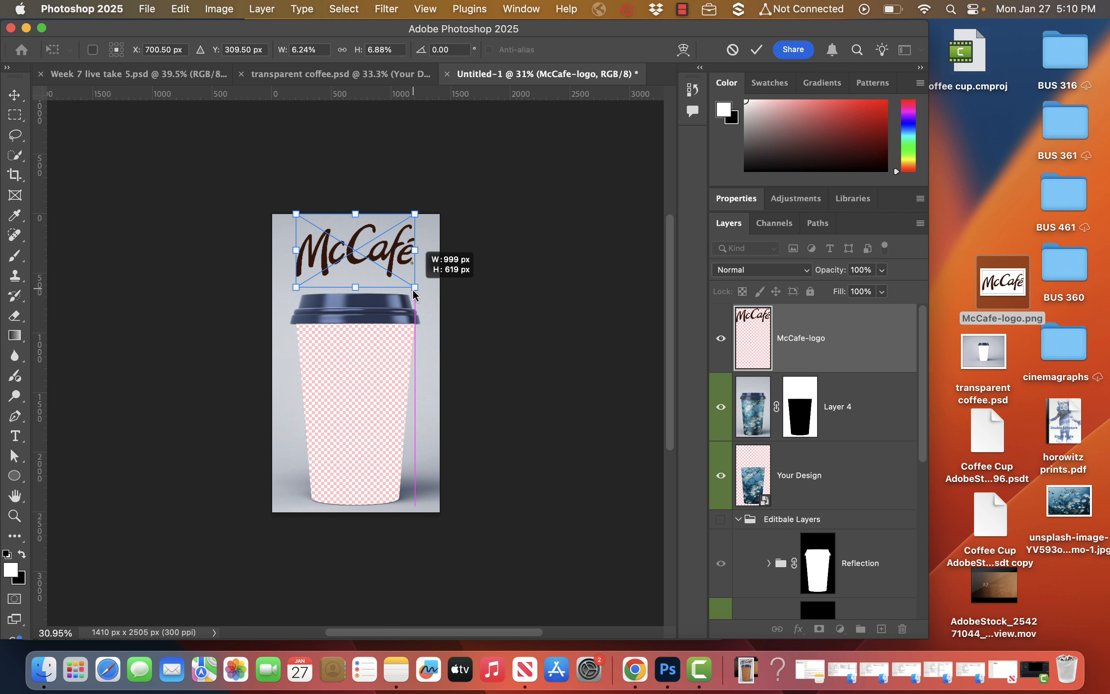
left_click_drag(416, 294, 416, 294)
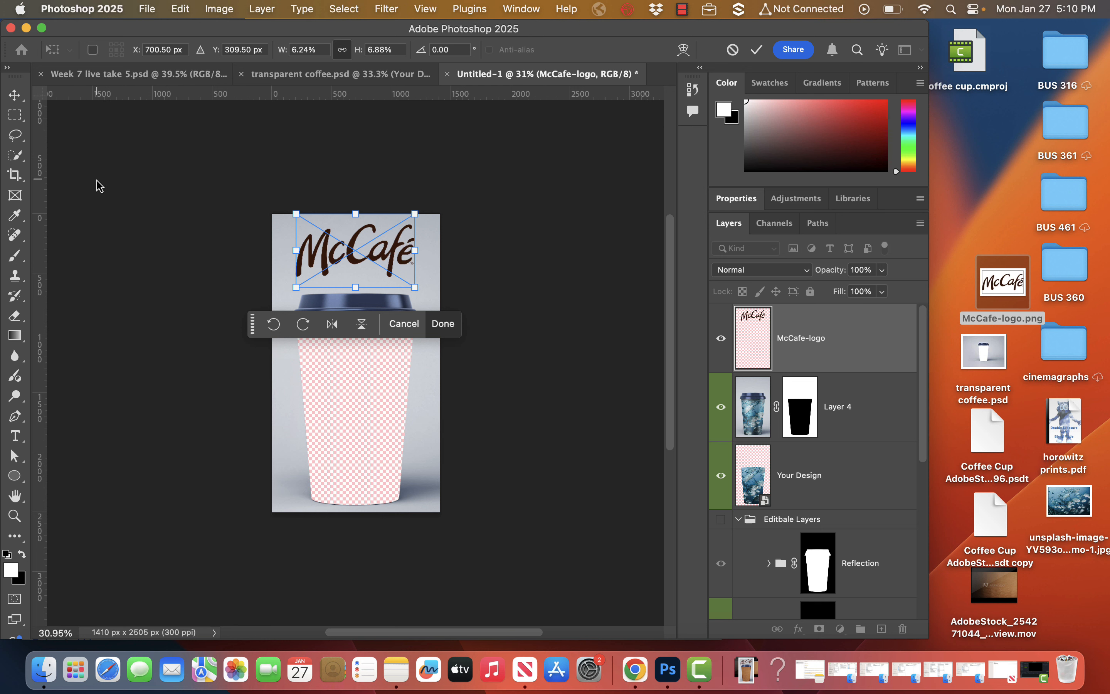
Step: Sample the logo's dark brown as the foreground color and stamp all visible layers into a new layer above Layer 4
left_click(14, 216)
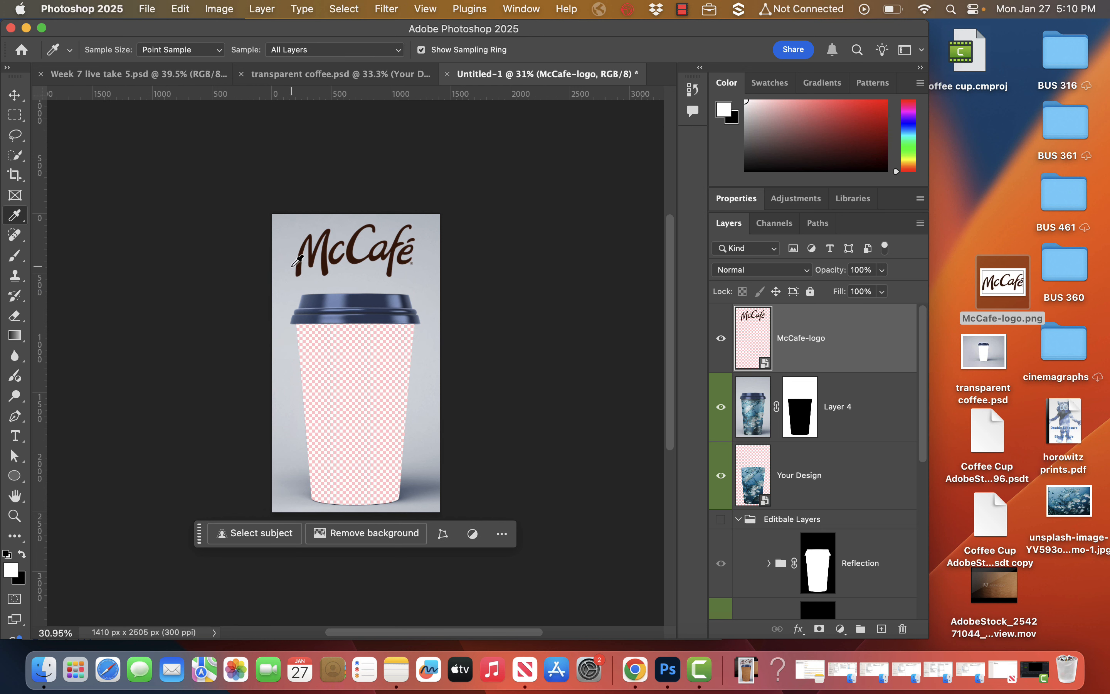
left_click(298, 265)
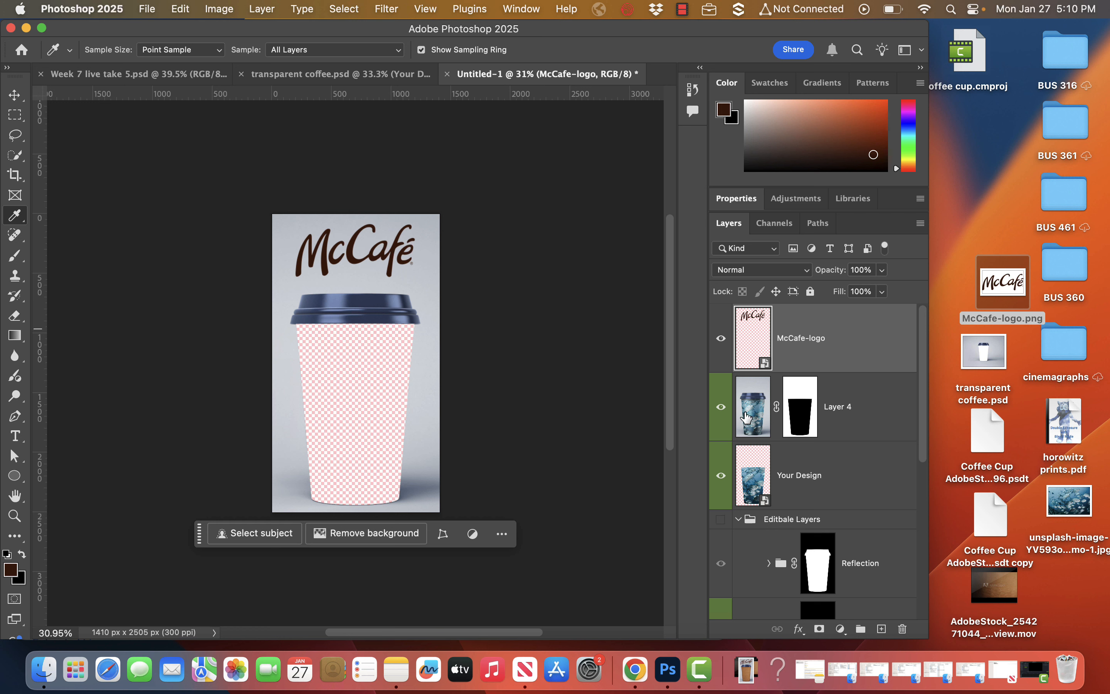
left_click(760, 419)
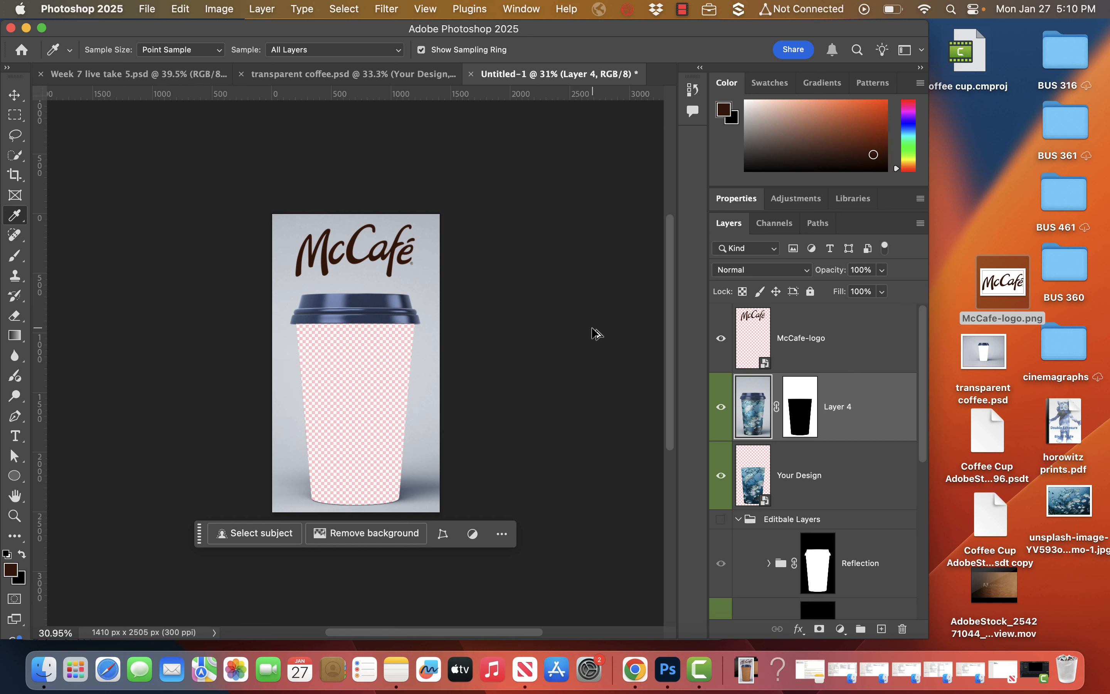
key("super+alt+shift+e")
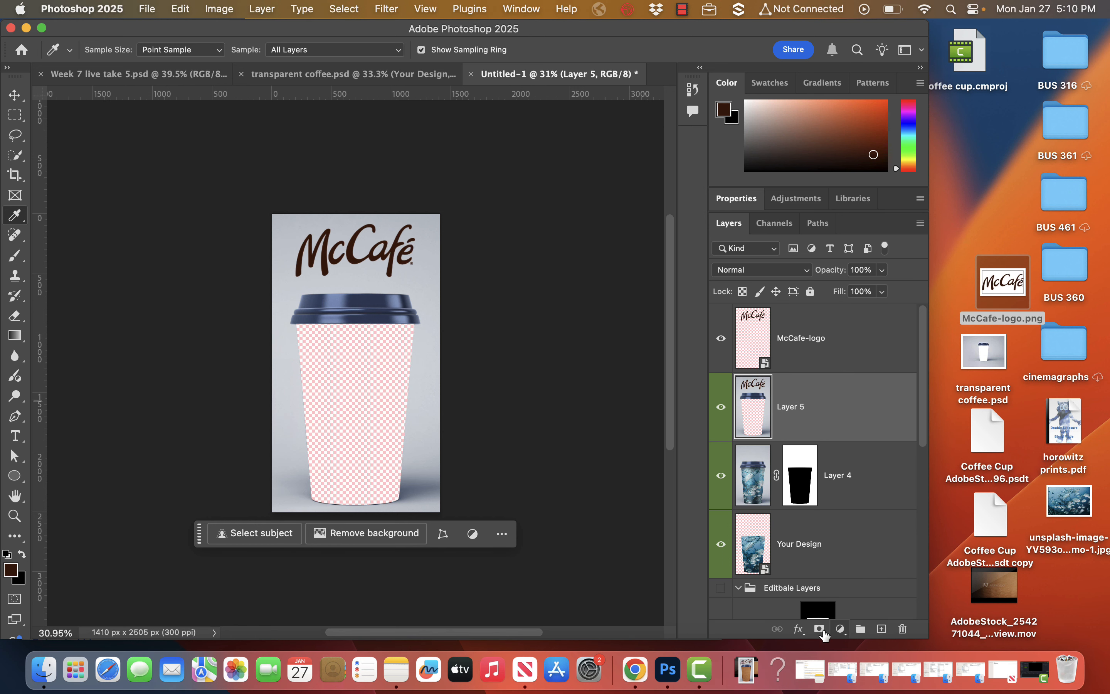
Step: Add a Stroke effect to the new merged layer with a size of 38 px and the position set to Outside
left_click(798, 634)
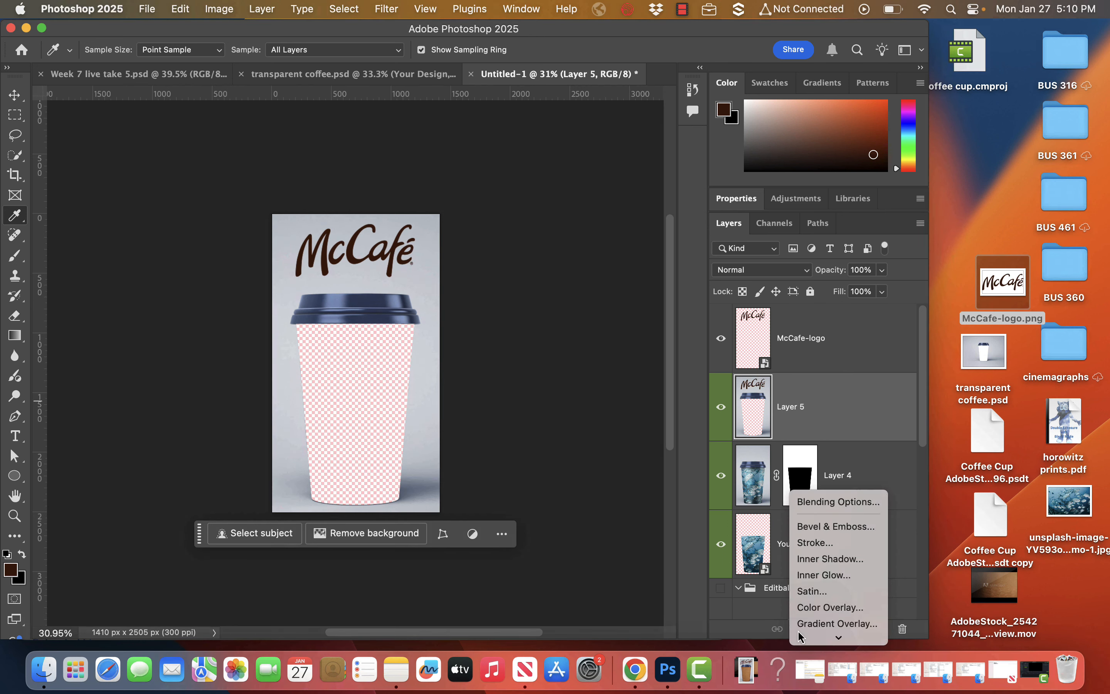
left_click(853, 546)
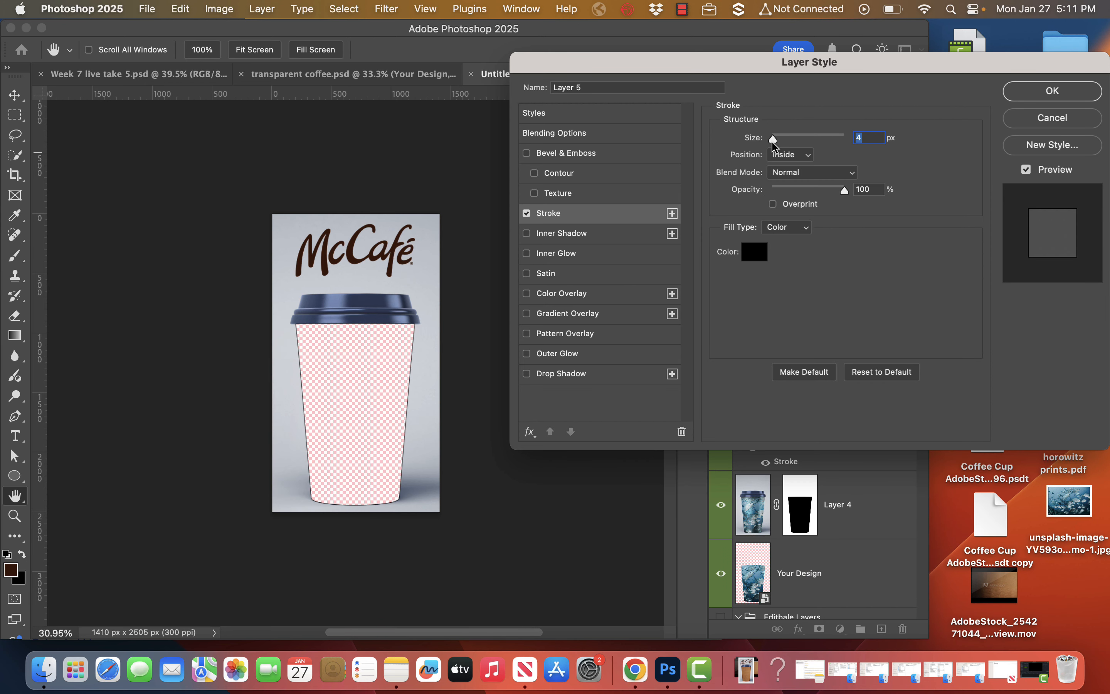
left_click_drag(773, 143, 787, 145)
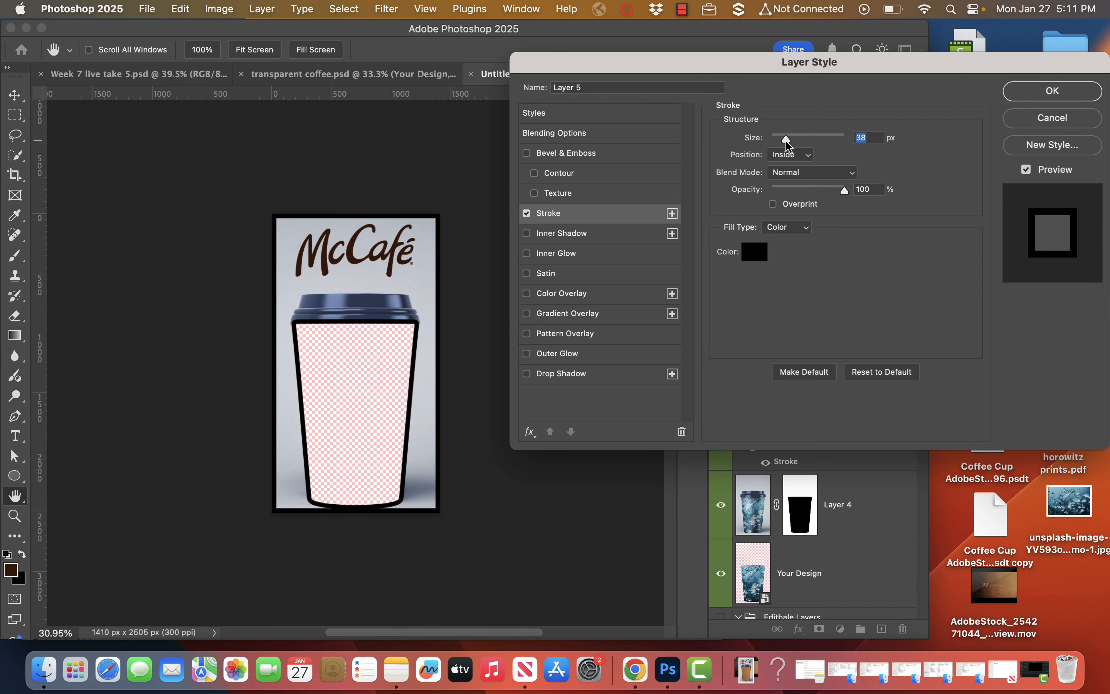
left_click(797, 155)
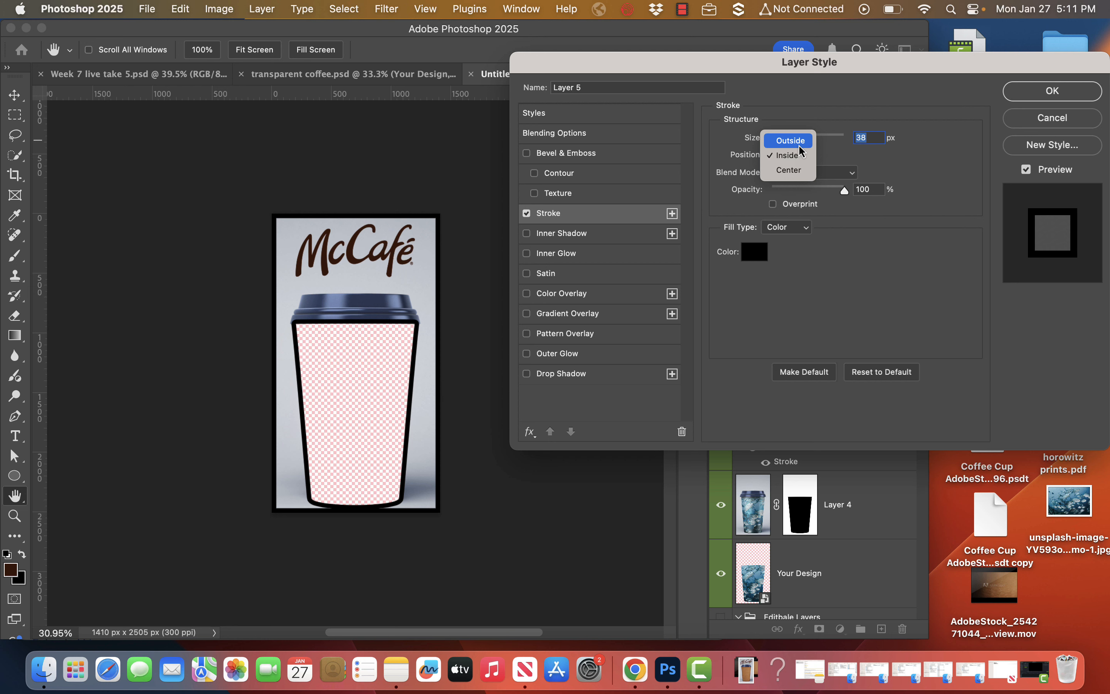
left_click(798, 143)
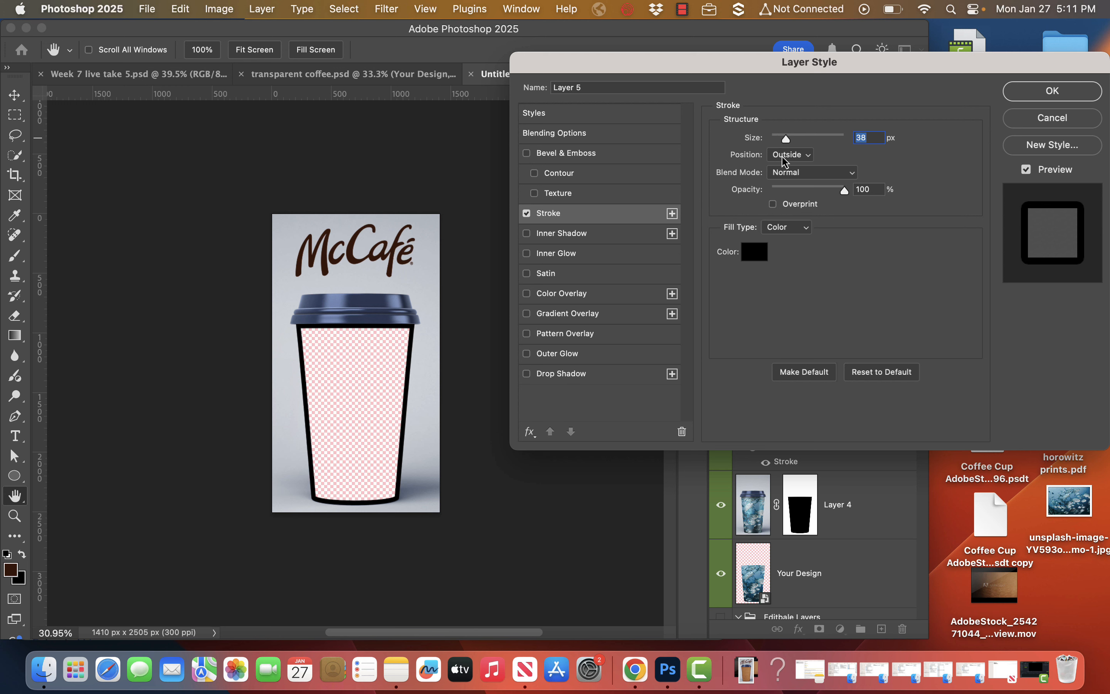
mouse_move(785, 138)
left_mouse_down()
mouse_move(823, 139)
mouse_move(788, 154)
left_mouse_up()
Step: Set the stroke color to the logo's dark brown 3d1606 and apply the layer style
left_click(755, 255)
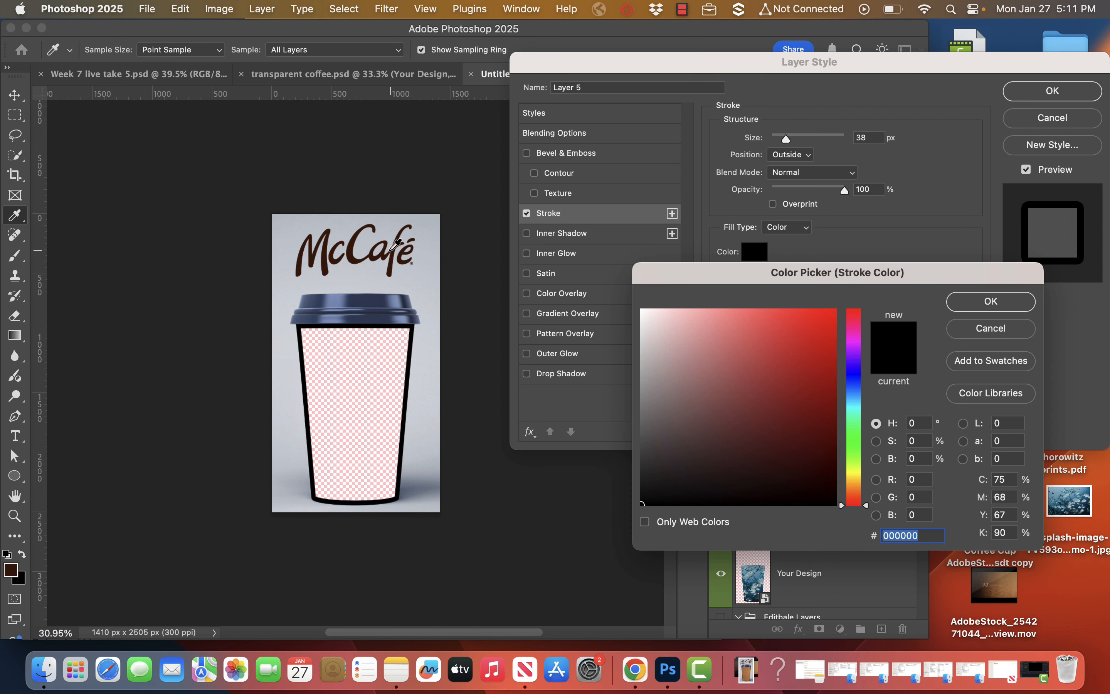
left_click(351, 251)
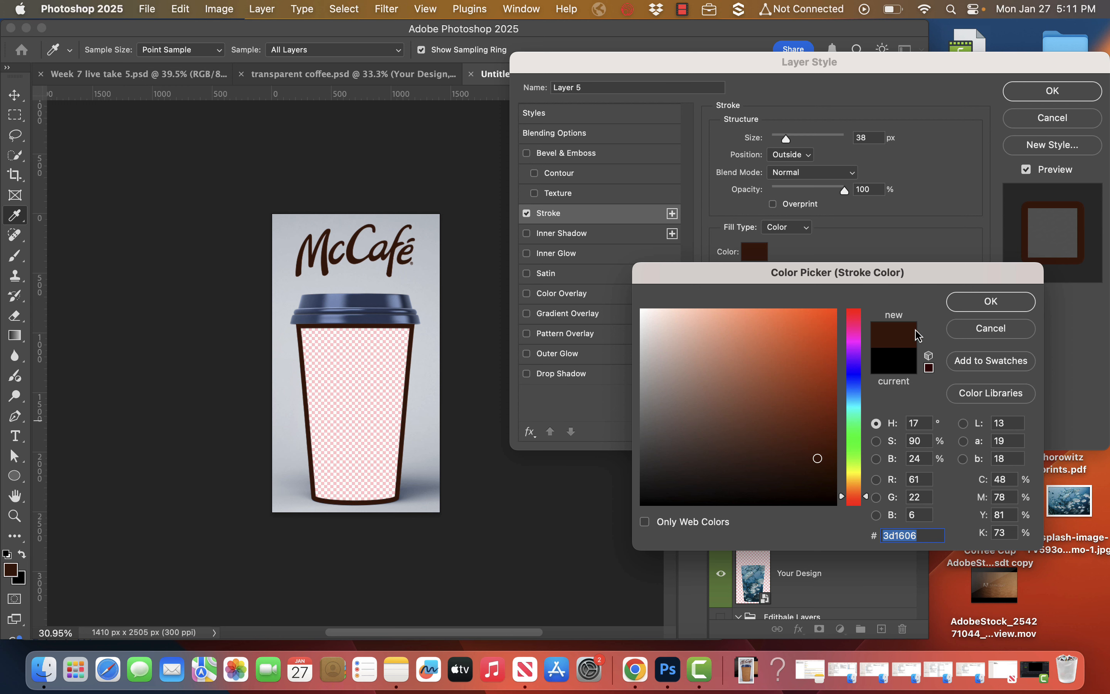
left_click(1011, 306)
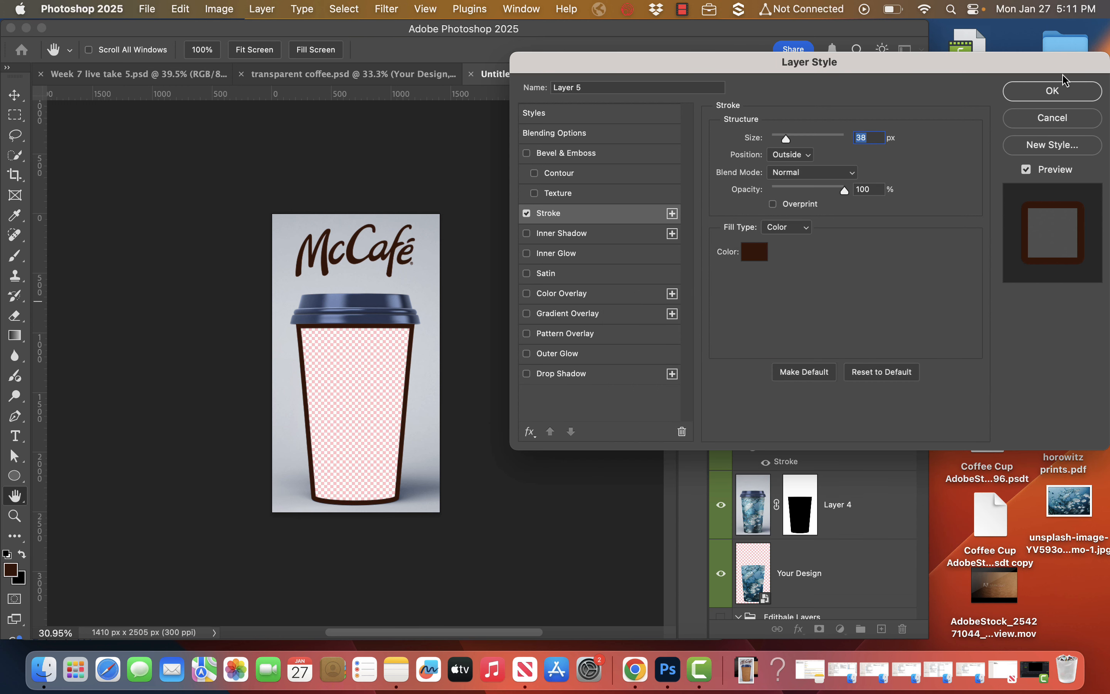
left_click(1055, 97)
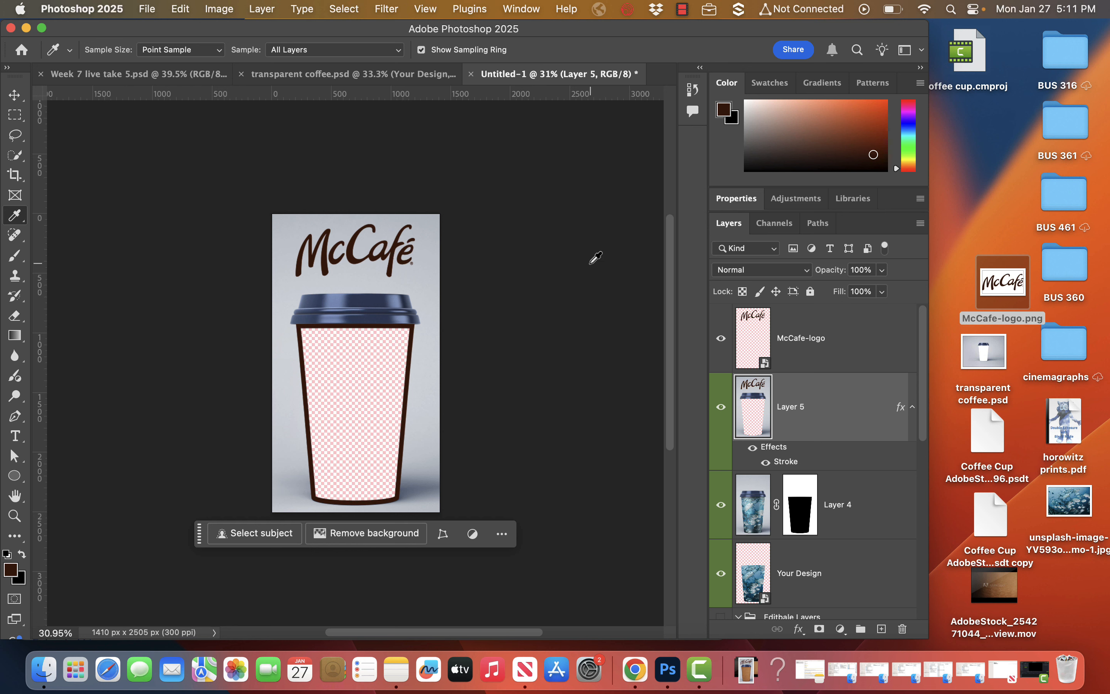
Step: Save the document to the Desktop in Photoshop format as coffee cup demo 2025.psd with maximized compatibility
left_click(9, 100)
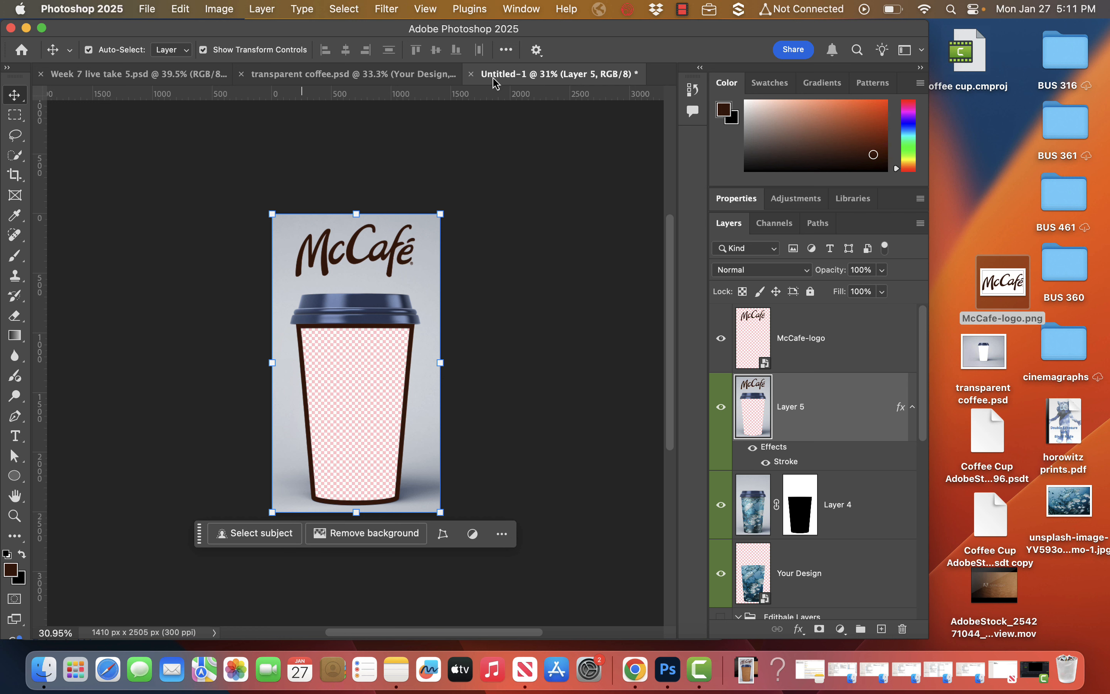
left_click(146, 8)
left_click(179, 181)
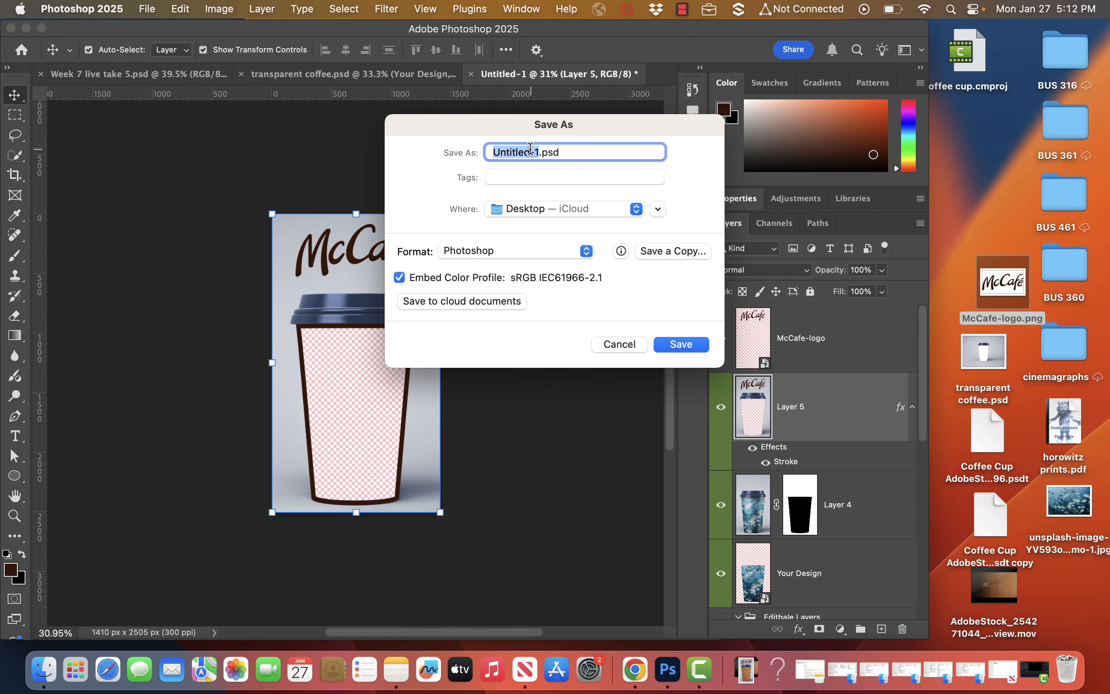
type("coffee cup demo 2025")
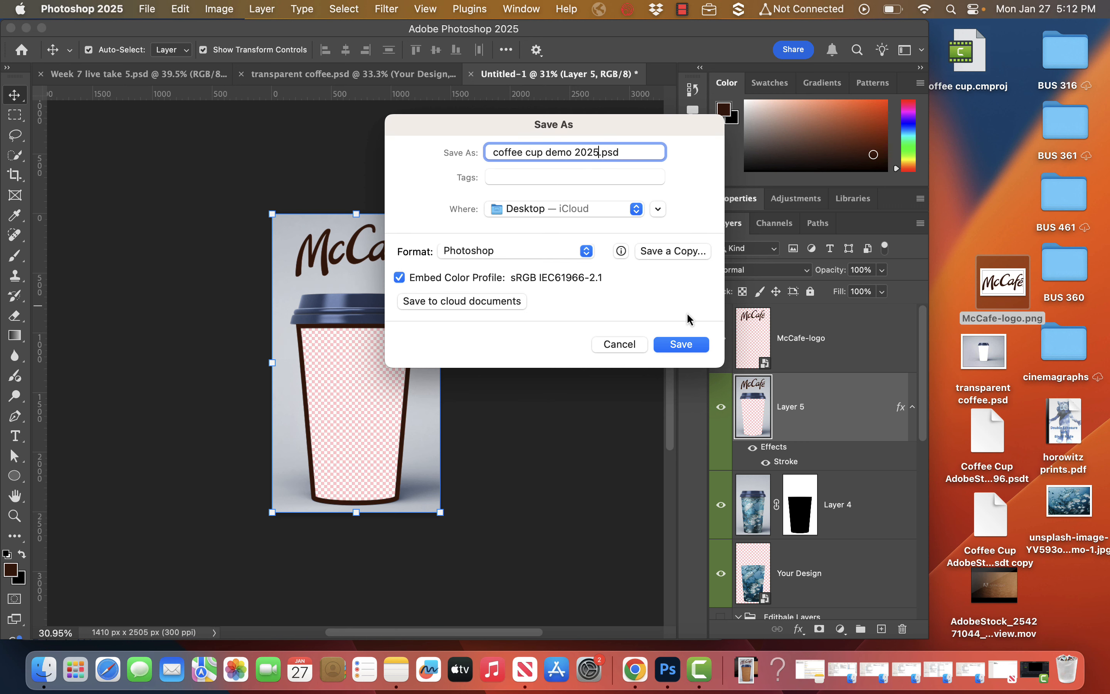
left_click(681, 345)
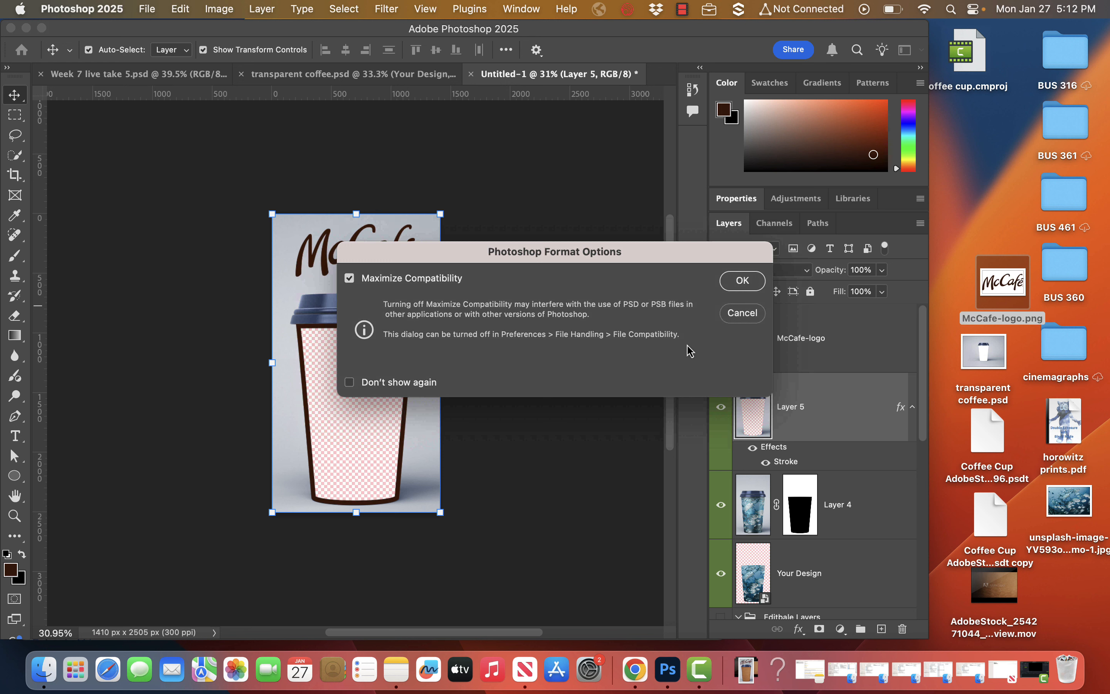
left_click(741, 287)
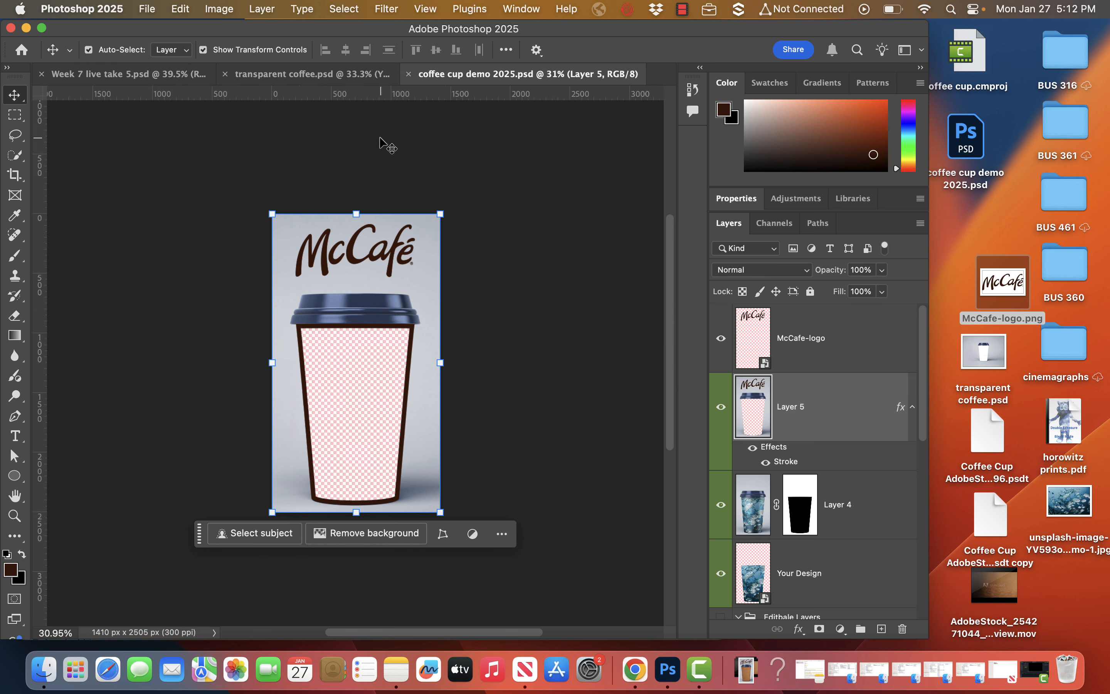
Step: Switch to Adobe Express in the browser and start a new project from the desktop file coffee cup demo 2025.psd
left_click(27, 29)
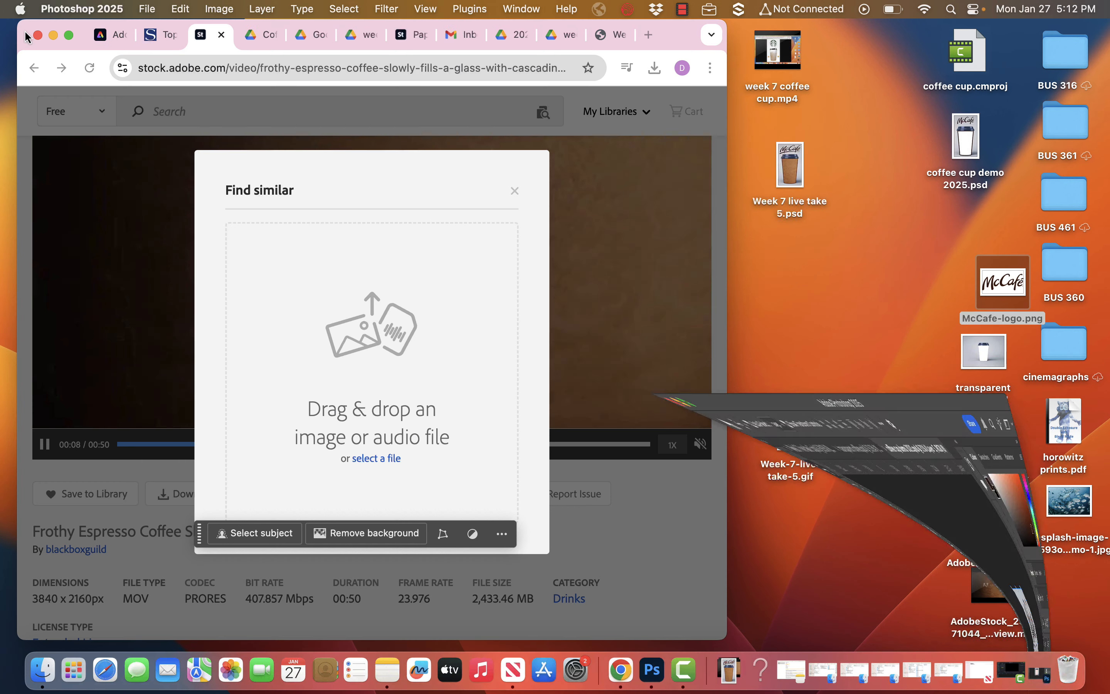
left_click(107, 36)
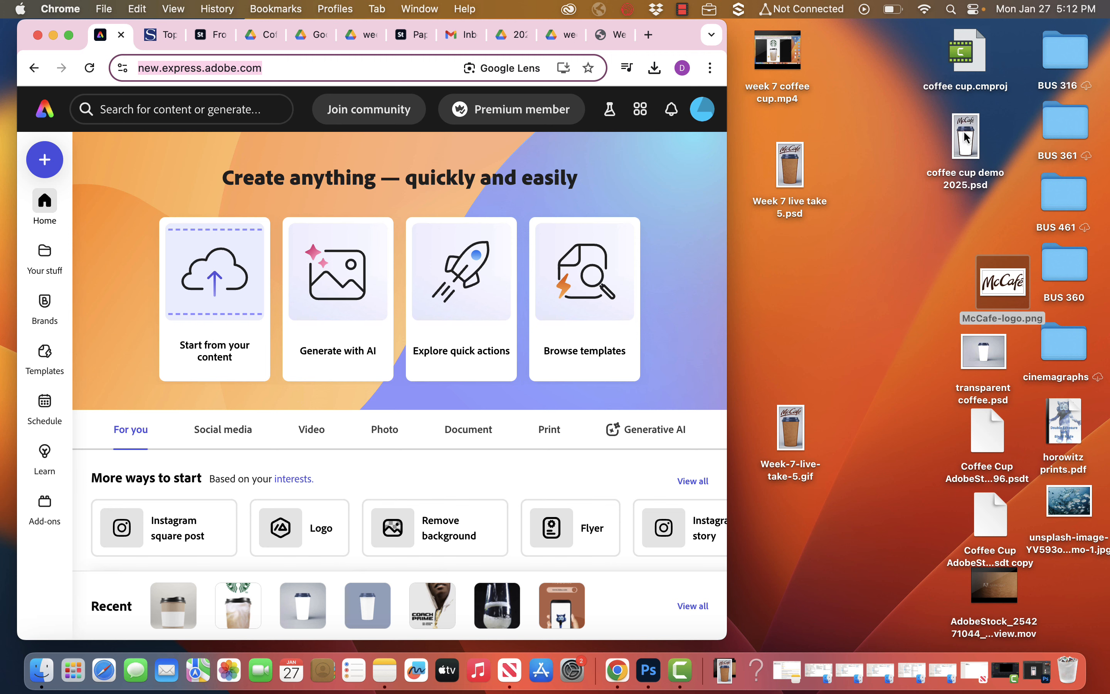
left_click_drag(969, 143, 619, 179)
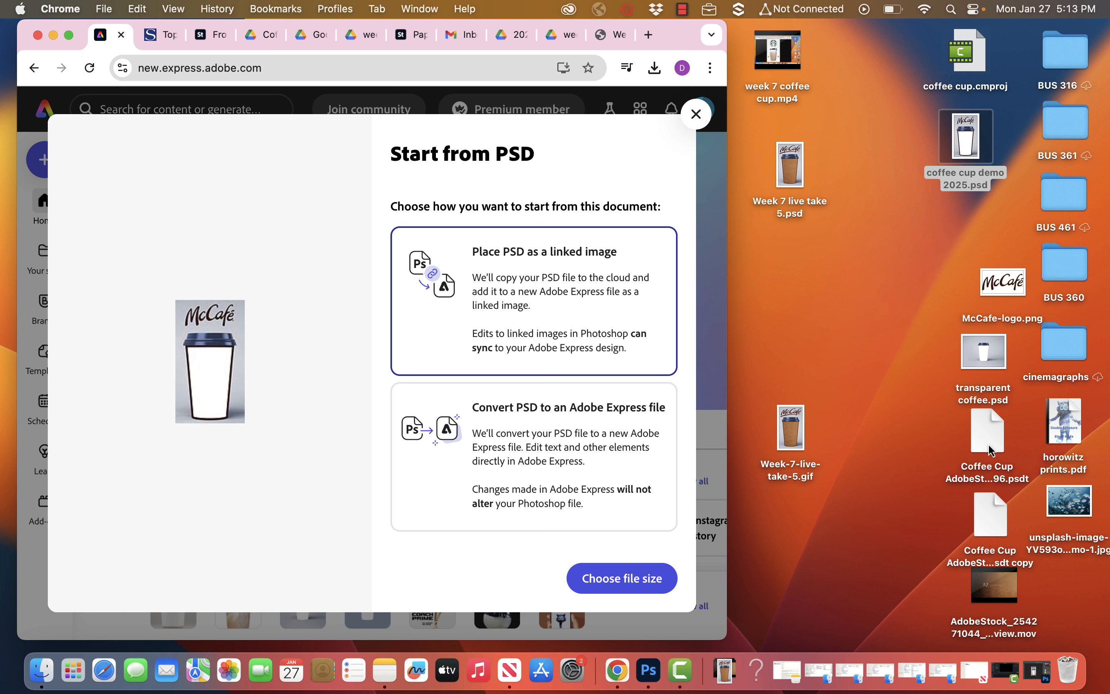
left_click_drag(990, 450, 934, 468)
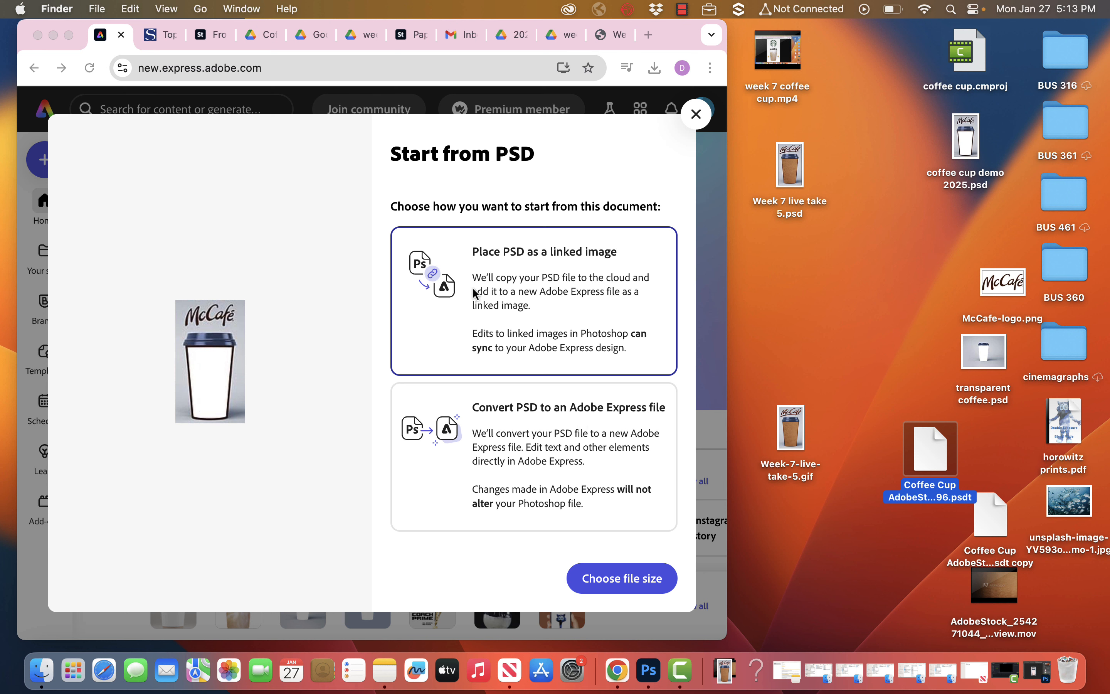
left_click_drag(976, 164, 548, 353)
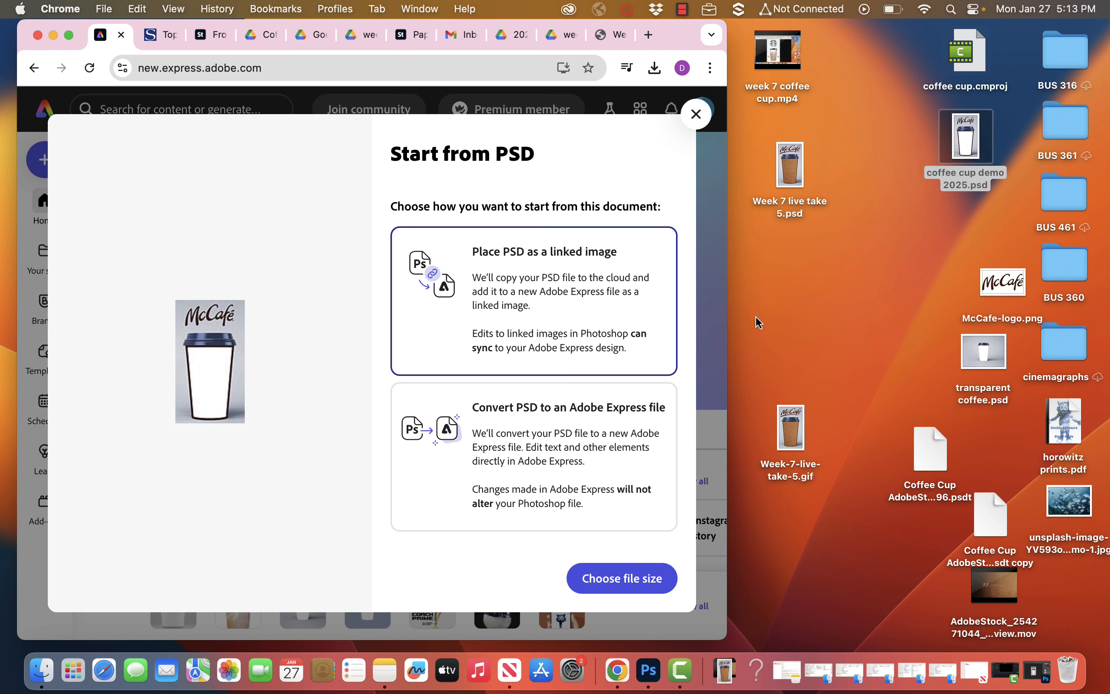
Step: Place the PSD as a linked image in a new 1080 x 1920 px file and permanently dismiss the Creative Cloud sync notice
left_click(634, 573)
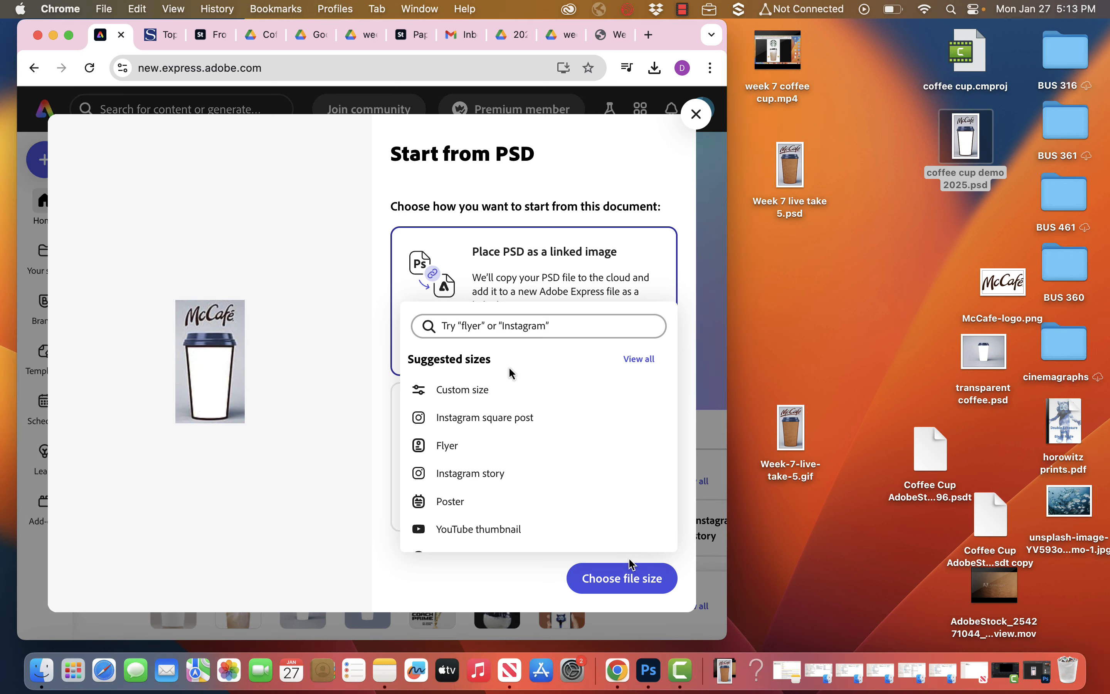
left_click(503, 387)
double_click(461, 483)
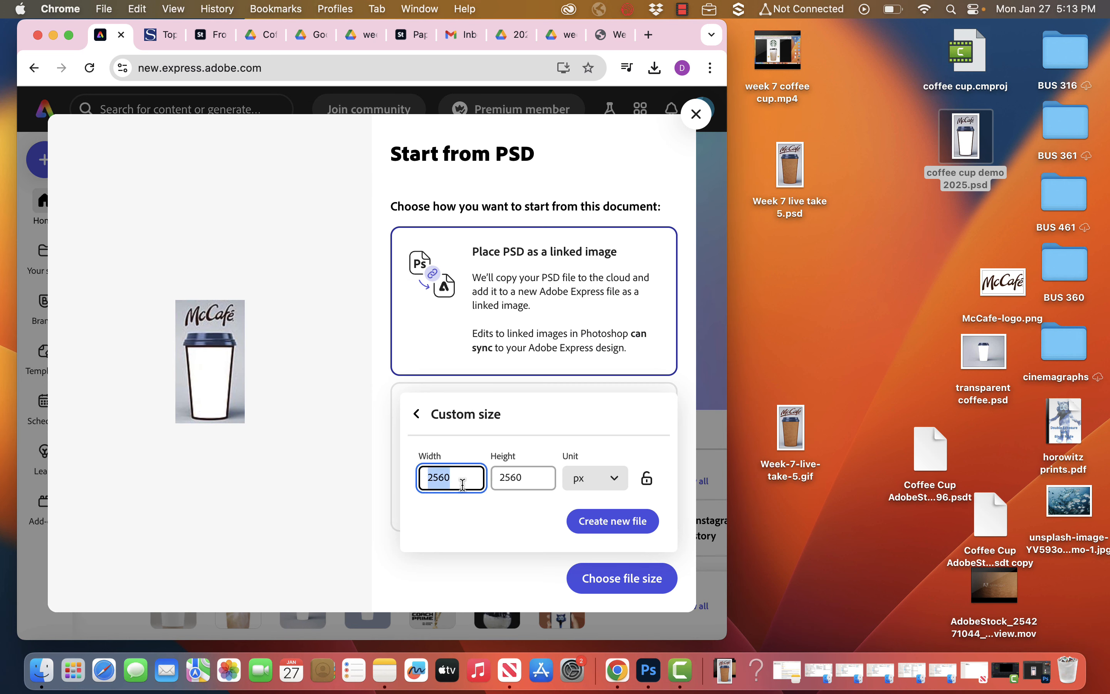
type("1080")
key("Tab")
type("1920")
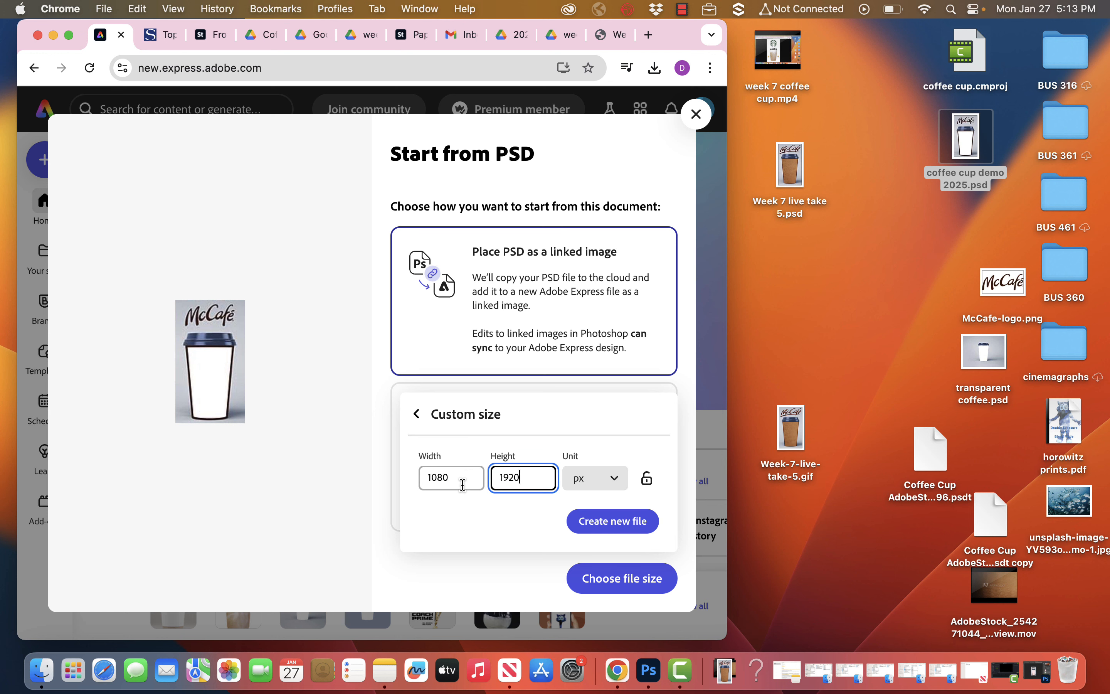
left_click(620, 527)
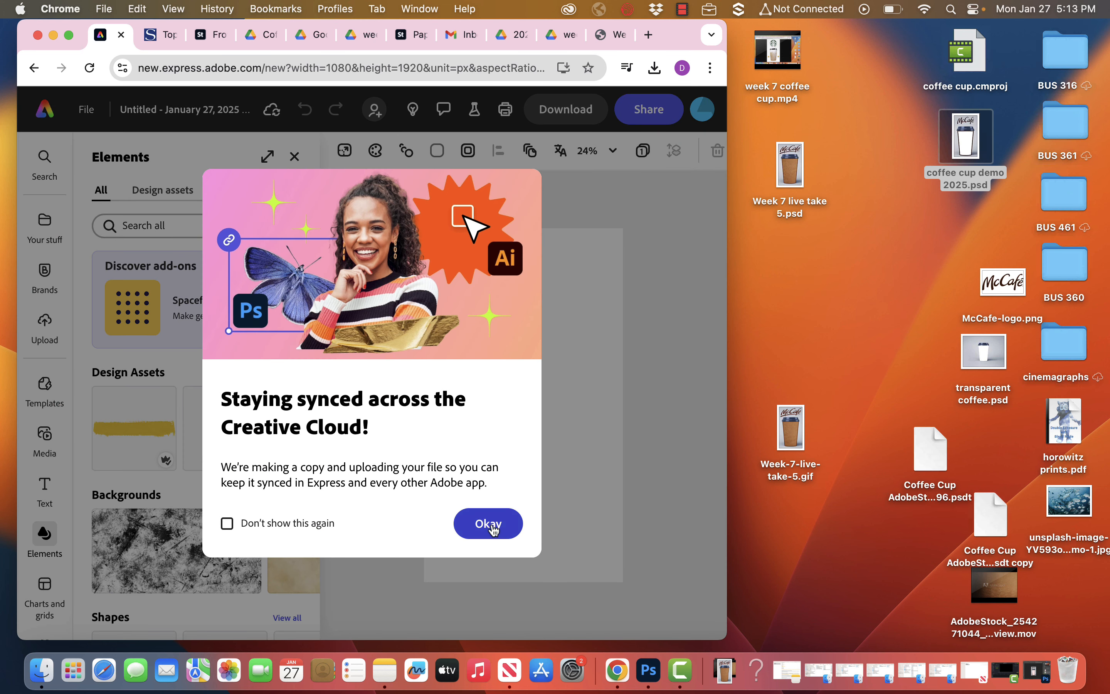
left_click(230, 526)
left_click(488, 523)
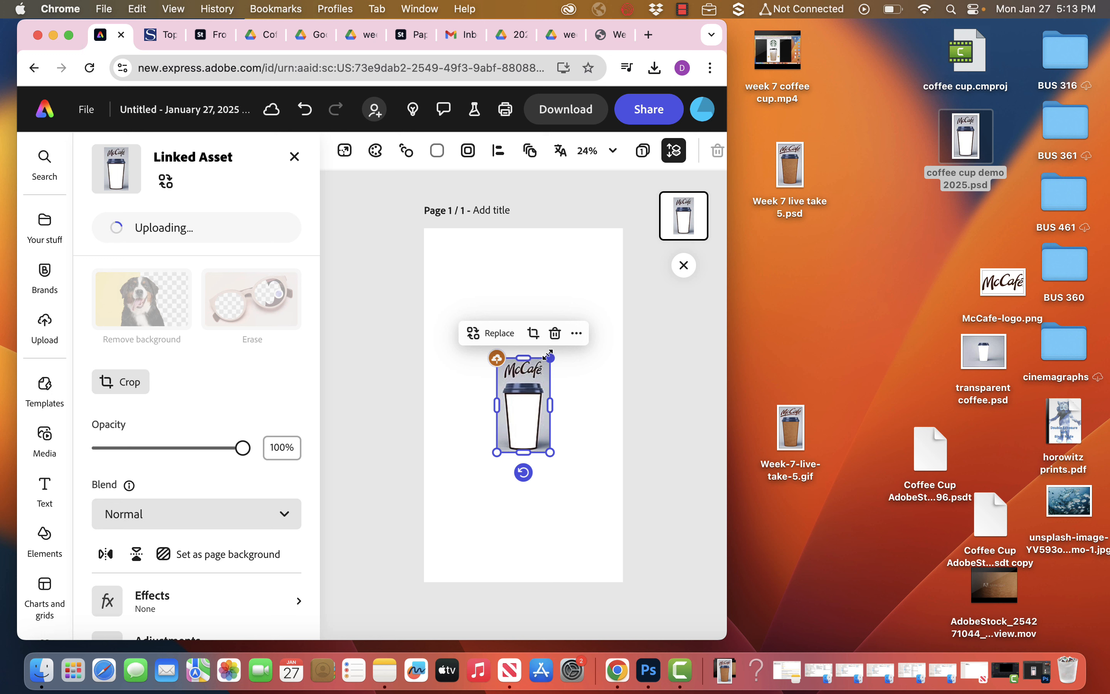
Step: Enlarge the linked McCafé cup image until it fills the whole page
left_click_drag(548, 357, 509, 254)
left_click_drag(540, 433, 628, 578)
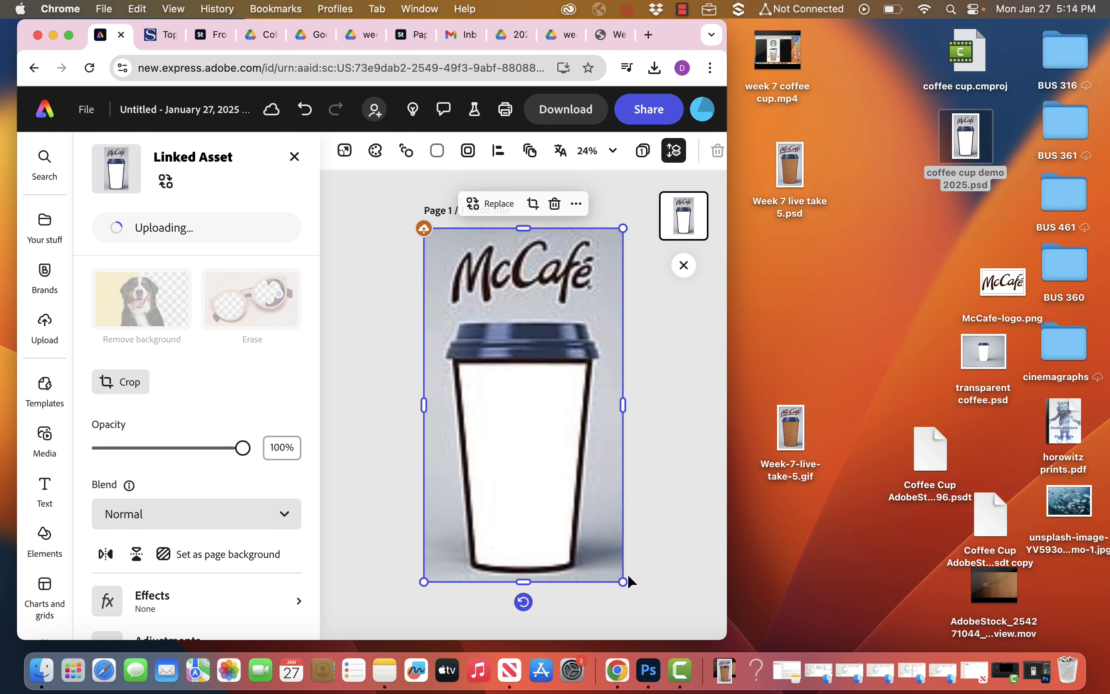
left_click(695, 472)
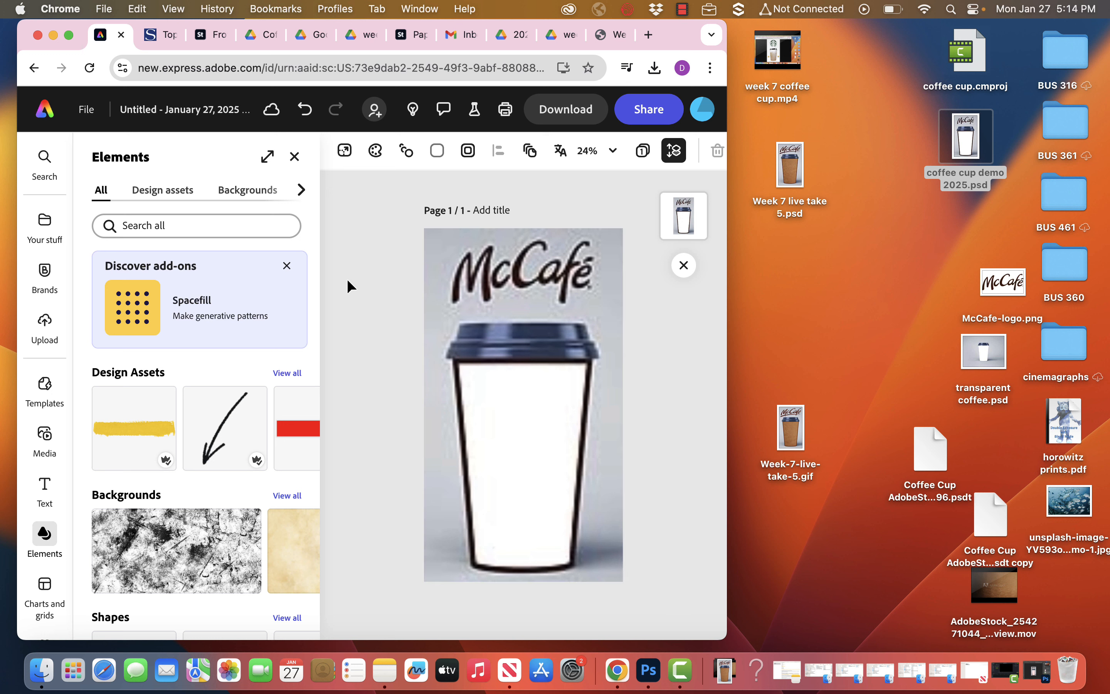
left_click(456, 251)
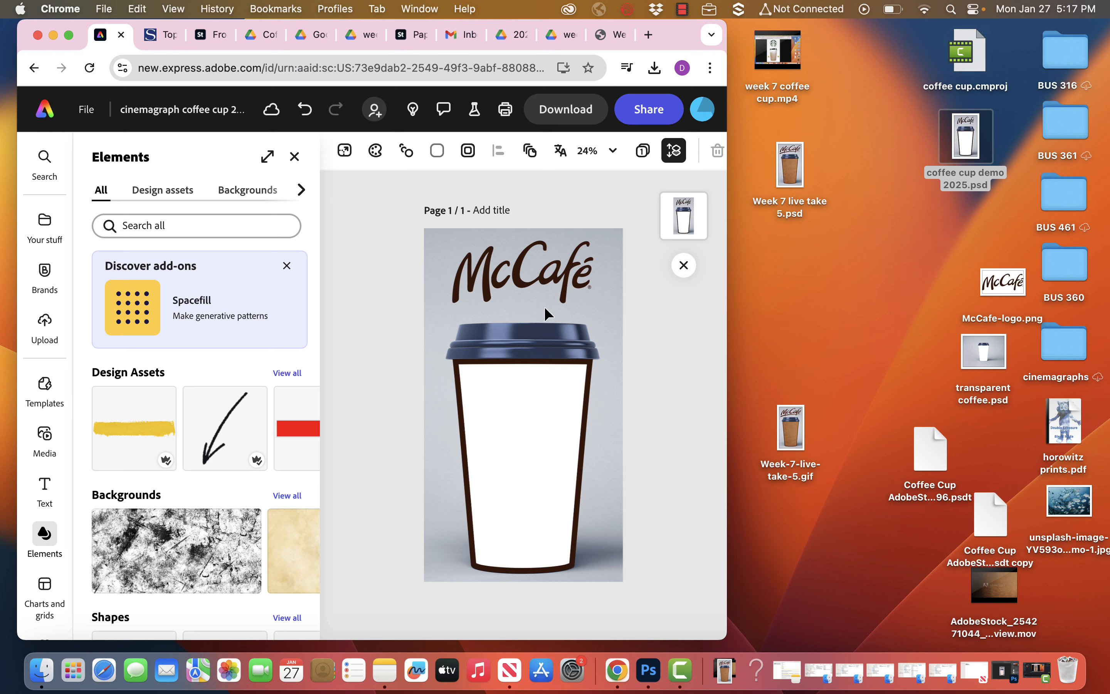
left_click(466, 283)
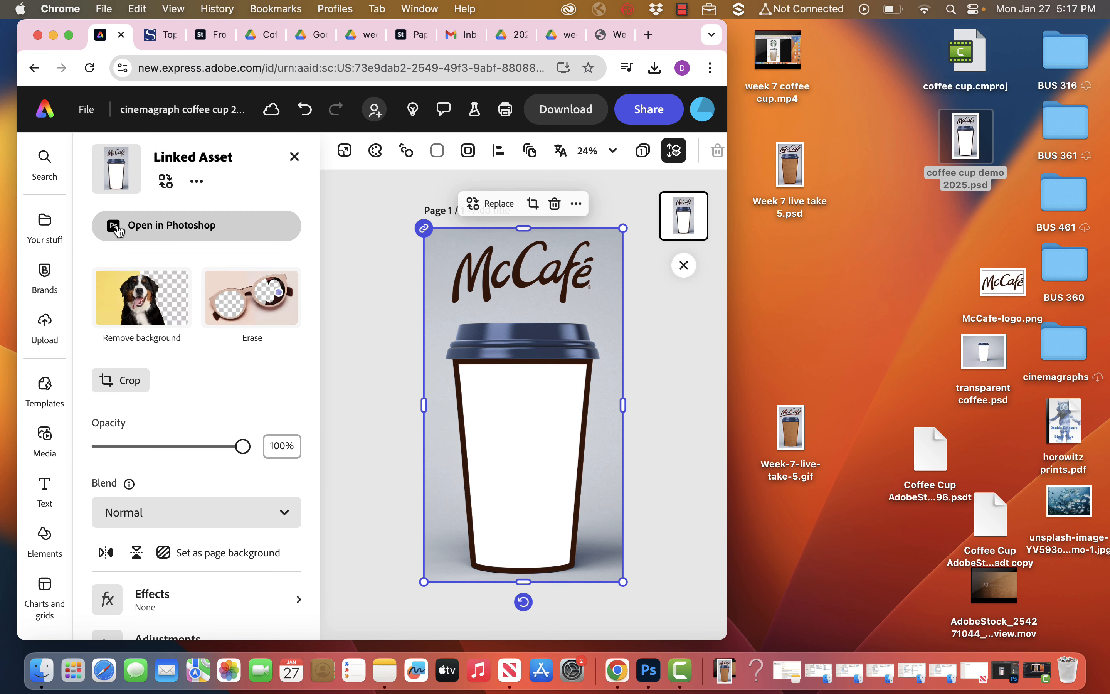
left_click(351, 277)
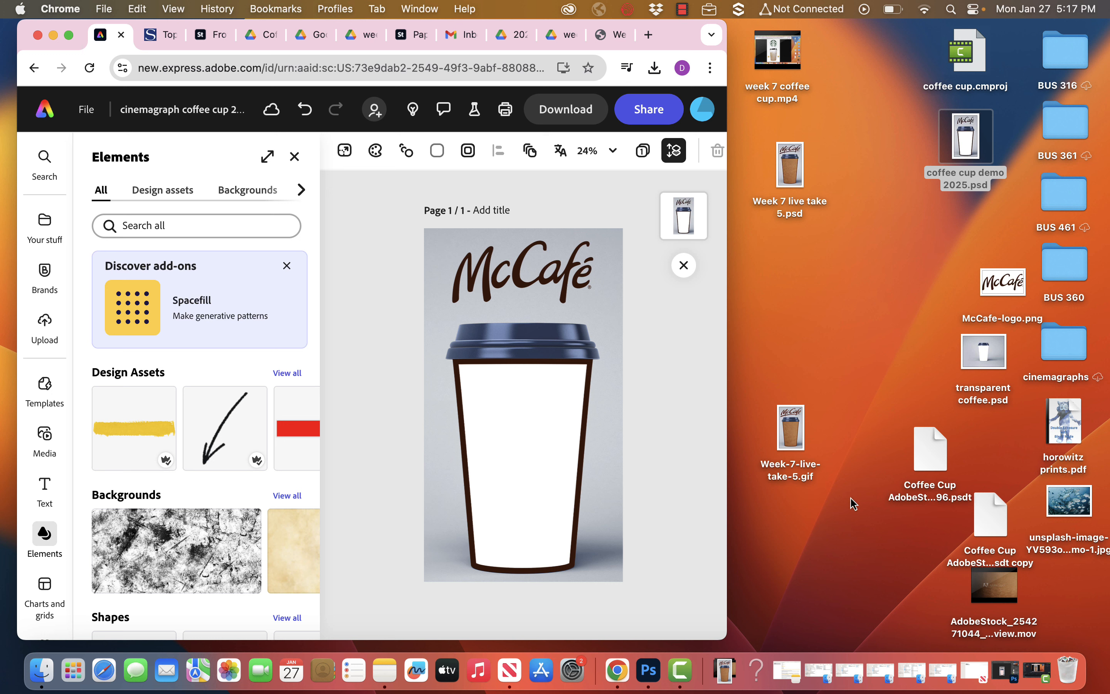
Step: Add the AdobeStock_254271044 preview video from the desktop to the page and move its layer beneath the cup image
left_click_drag(986, 584, 520, 458)
key("super+z")
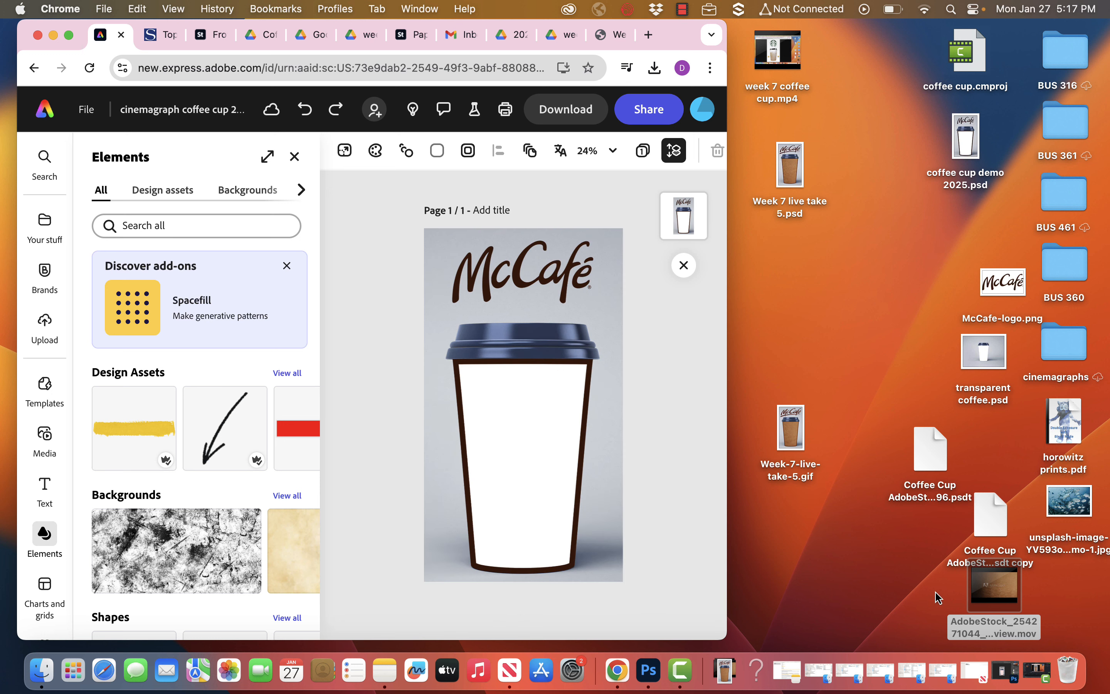
left_click_drag(1011, 590, 670, 439)
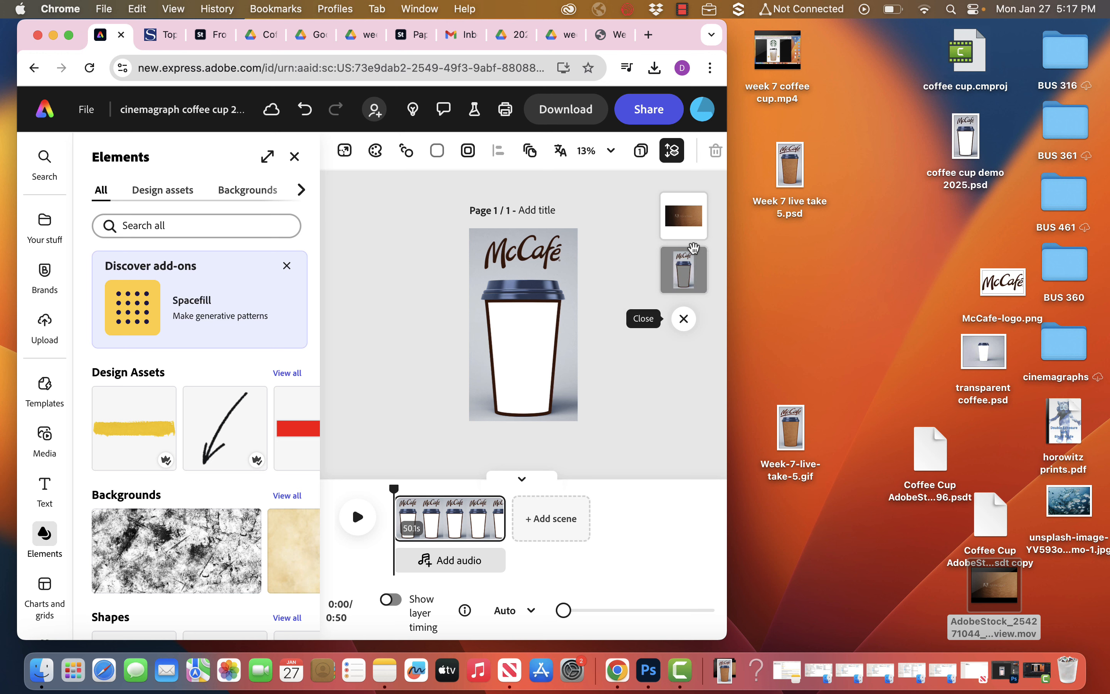
left_click_drag(692, 229, 694, 290)
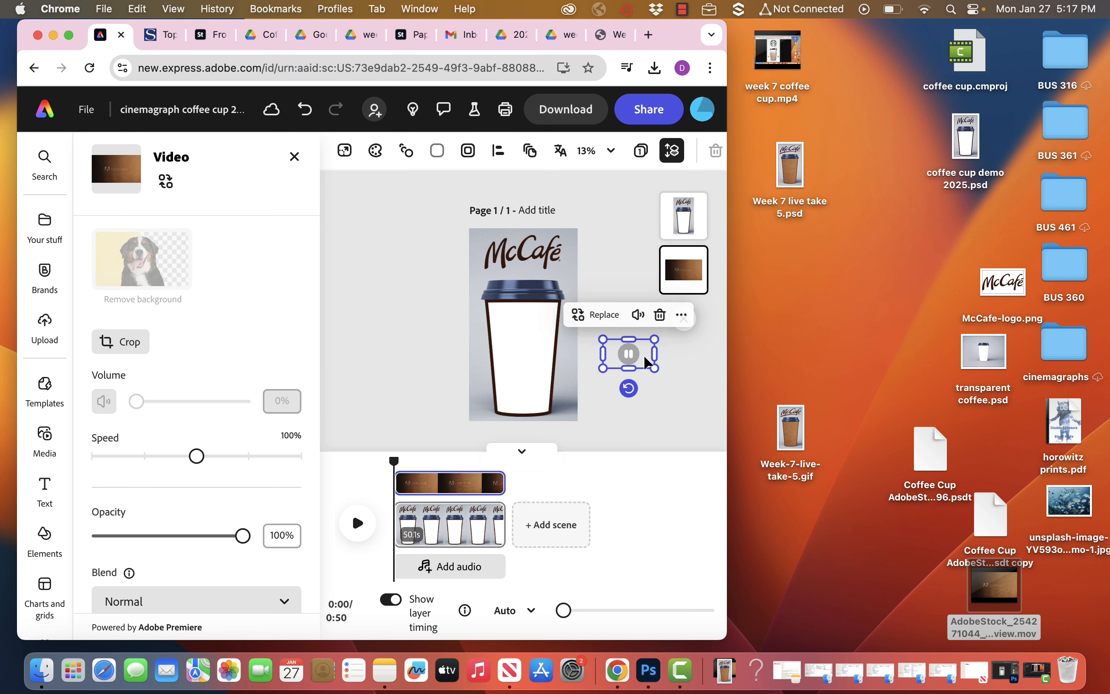
Step: Enlarge and reposition the coffee video so its plain brown area fills the transparent cup body
left_click_drag(643, 355, 461, 245)
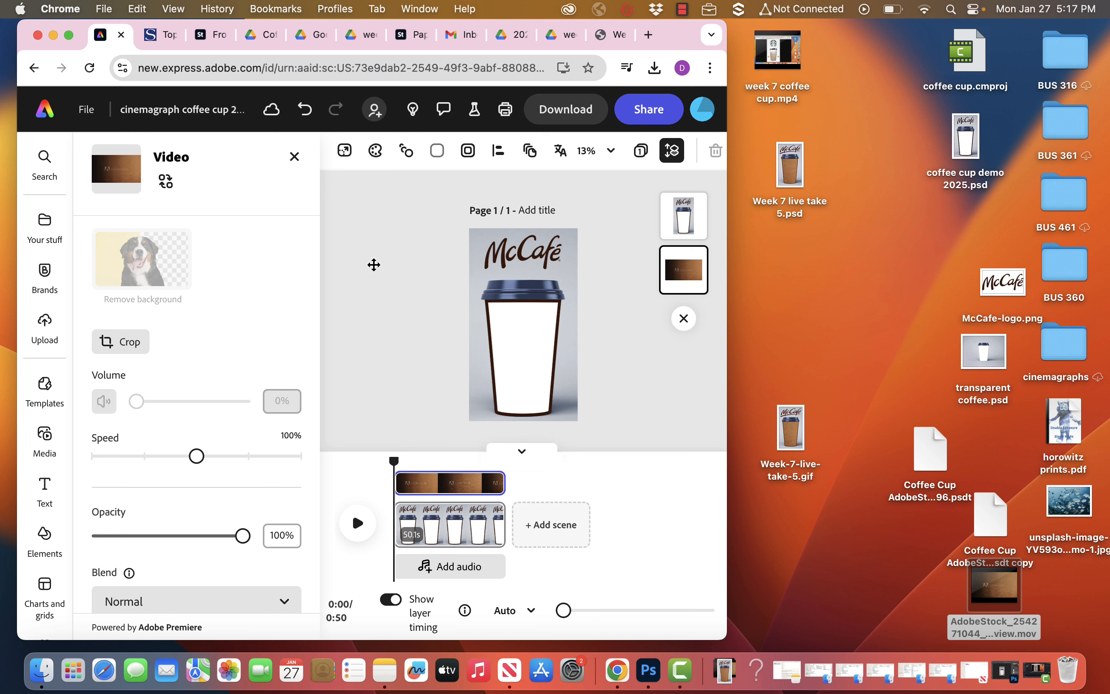
left_click_drag(374, 264, 374, 266)
left_click_drag(600, 338, 313, 217)
left_click_drag(431, 294, 415, 339)
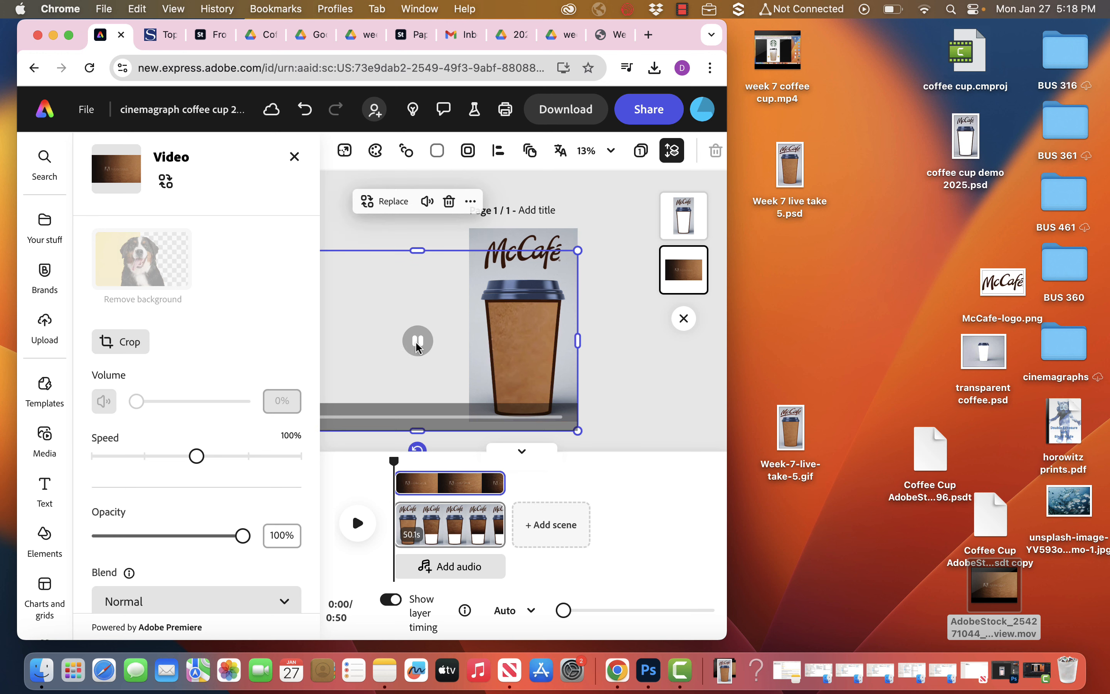
key("Delete")
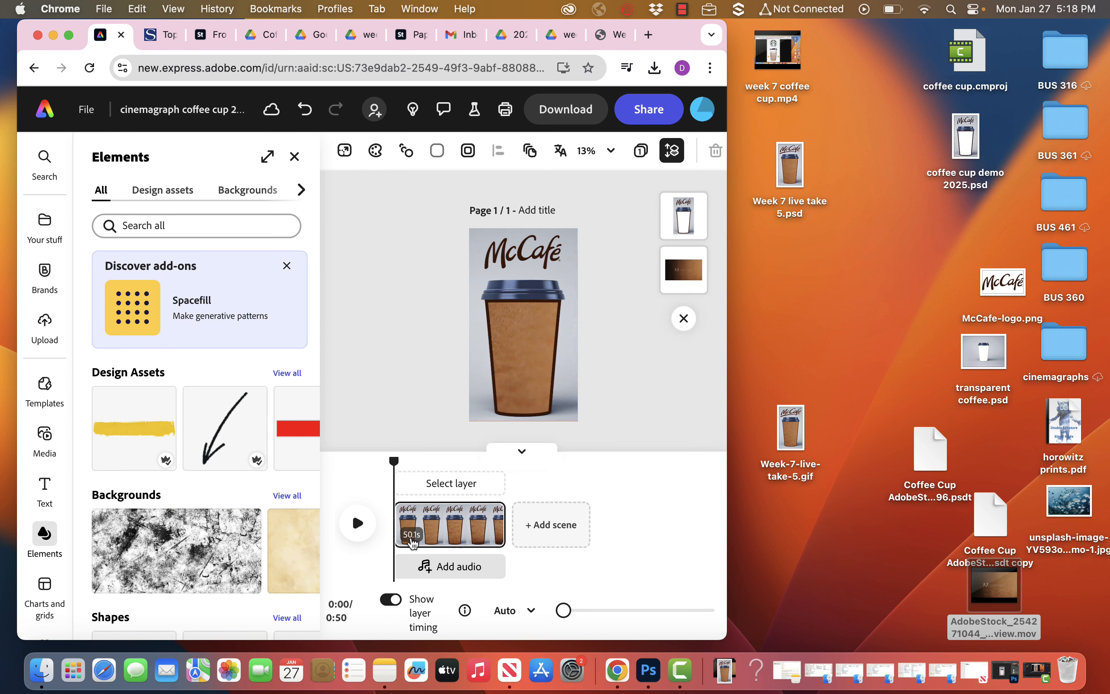
Step: Trim the scene to 6.2 seconds and fit the timeline view to its length
left_click_drag(512, 529, 403, 535)
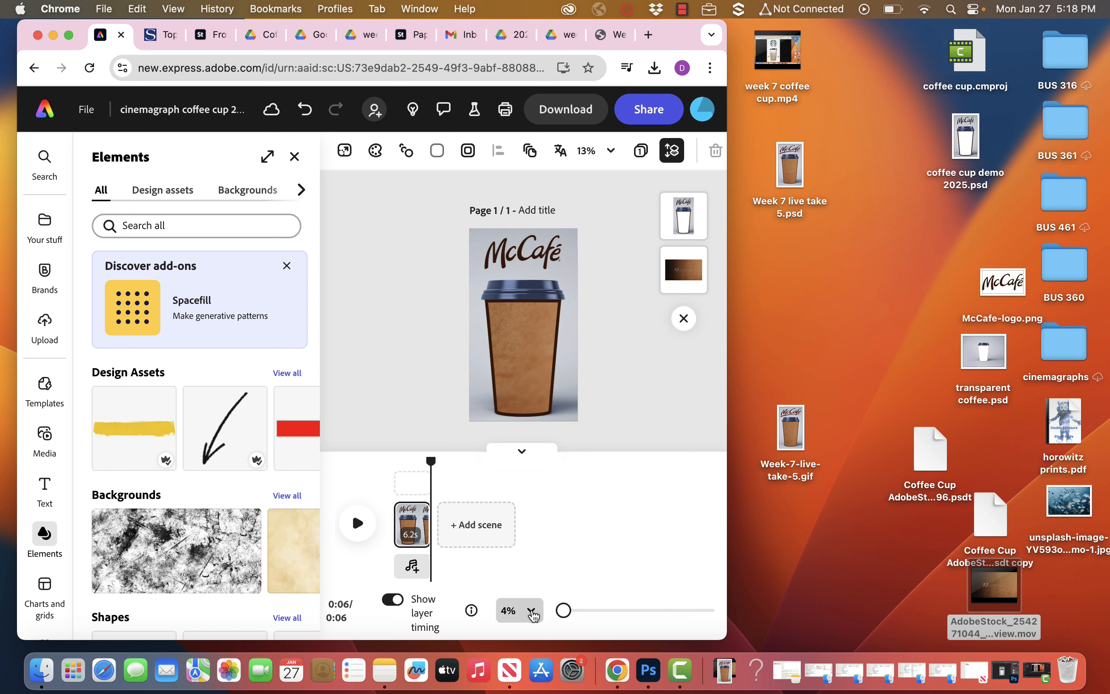
left_click(530, 610)
left_click(528, 575)
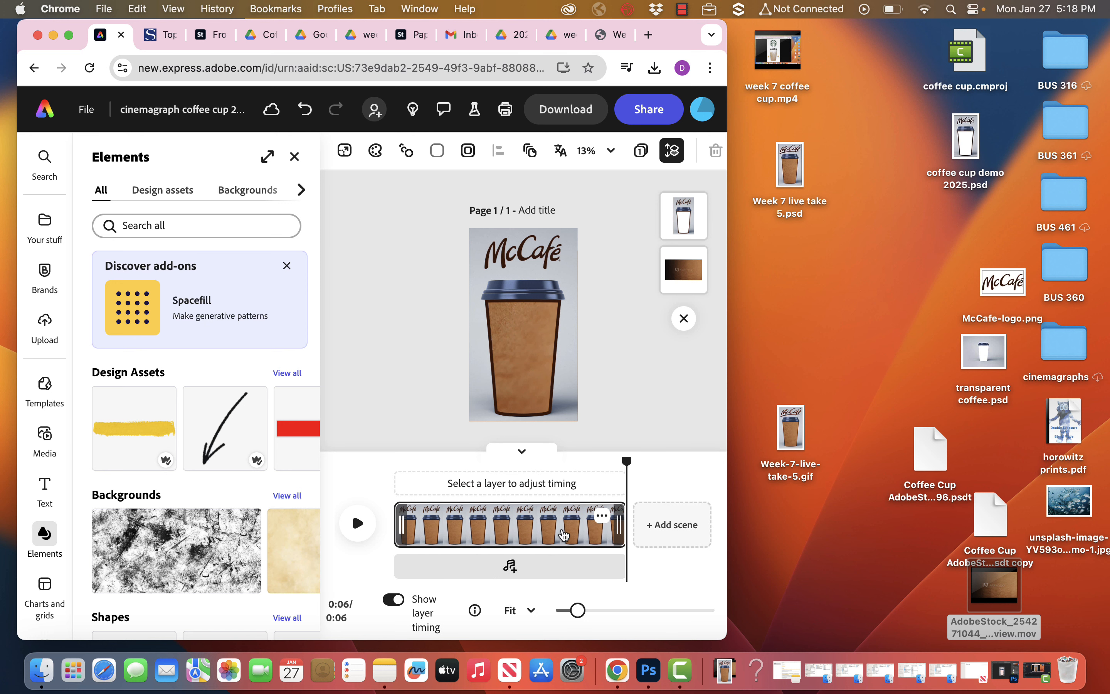
Step: Split the scene at about 3 seconds and move the second half in front of the first half
left_click_drag(629, 464, 519, 470)
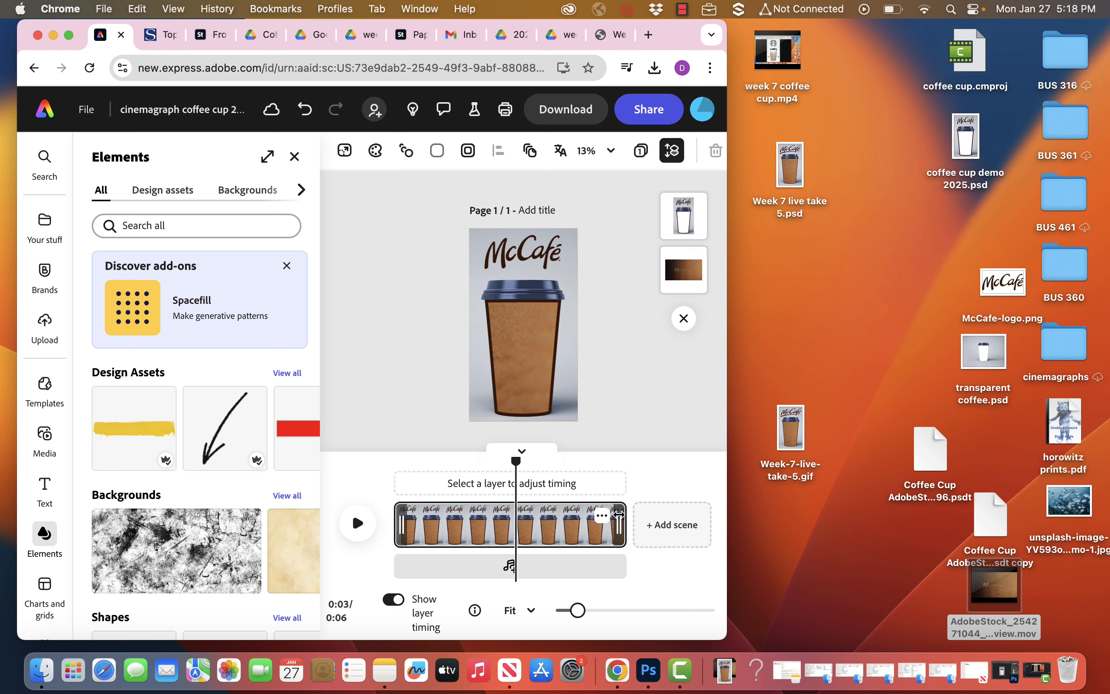
left_click(603, 518)
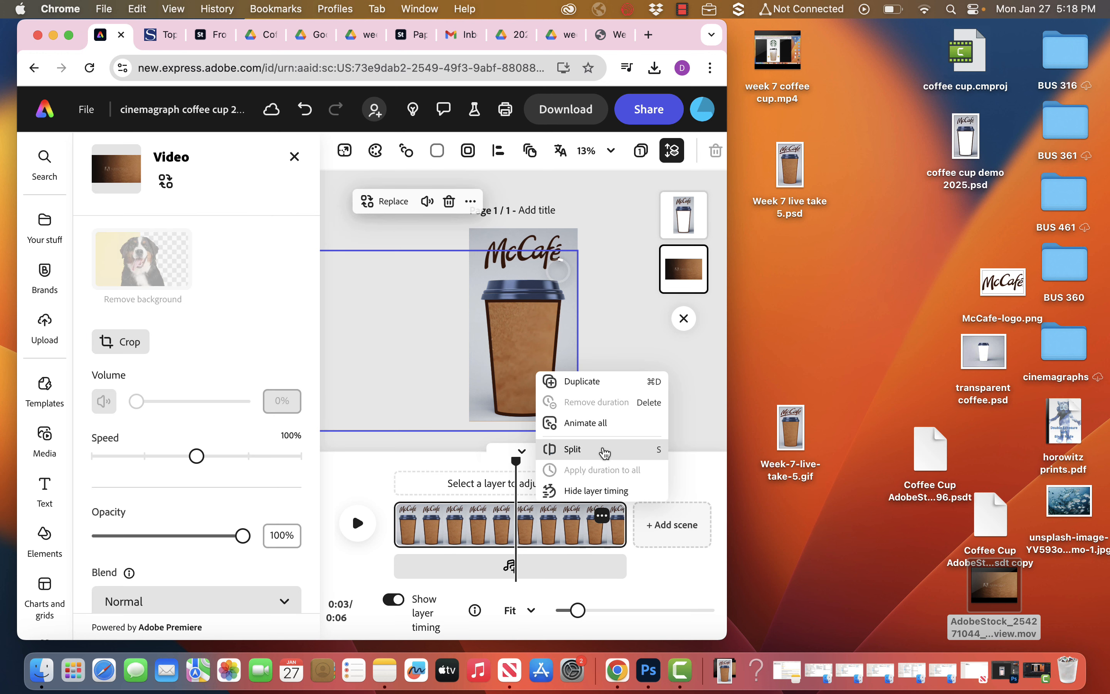
left_click(605, 452)
left_click(603, 515)
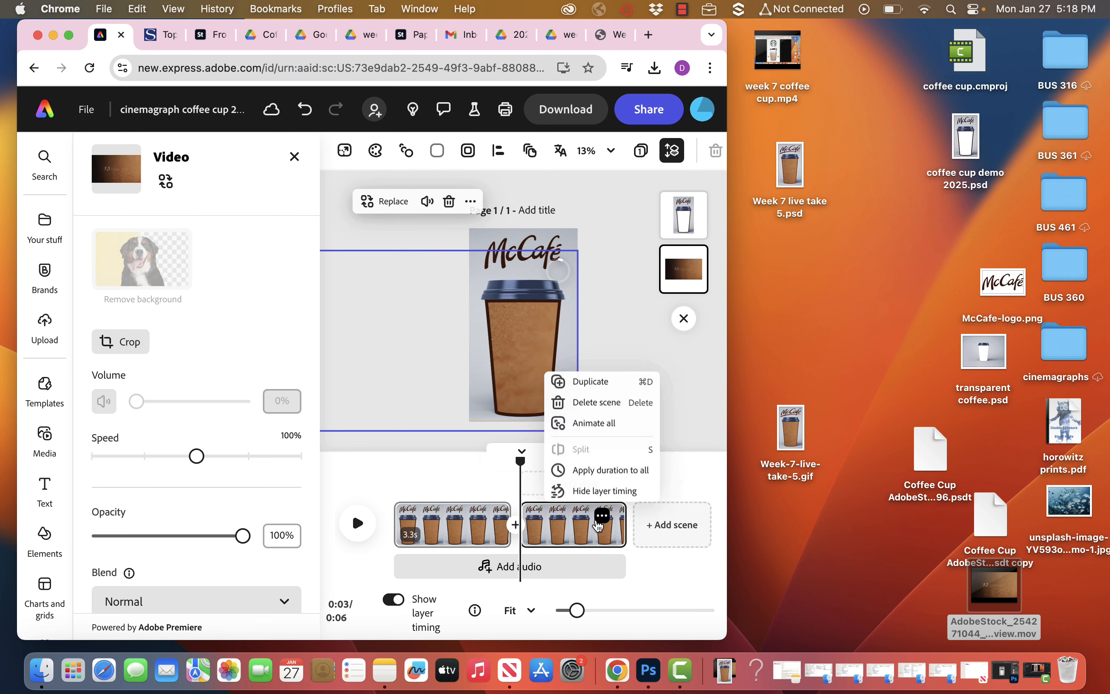
left_click_drag(490, 509, 444, 536)
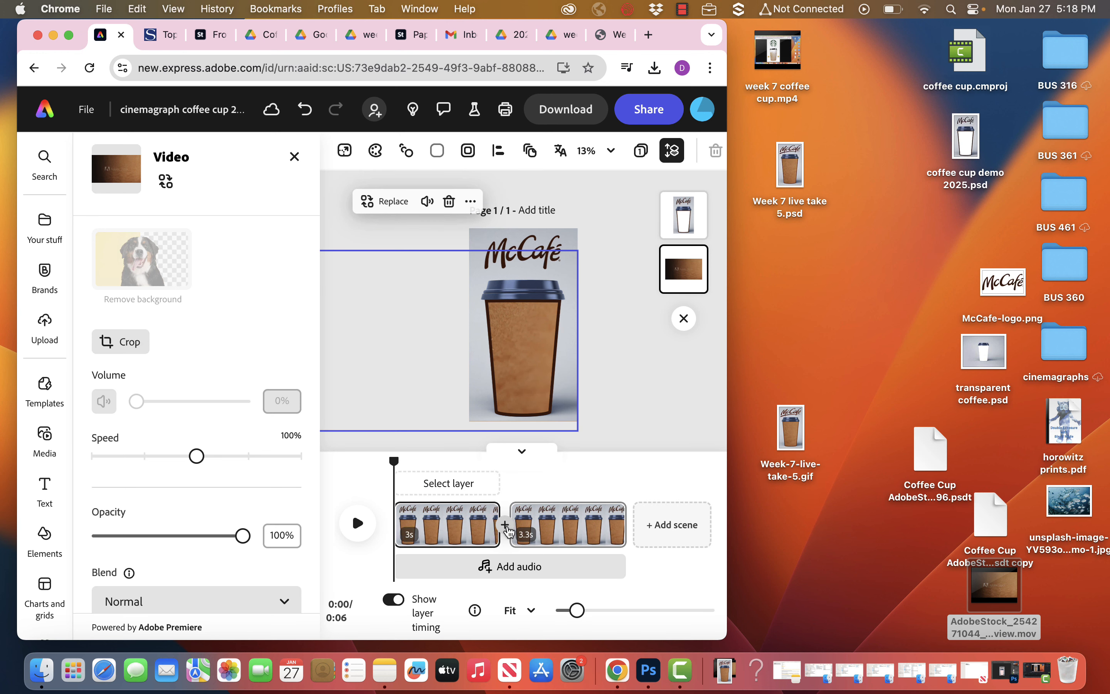
left_click(505, 525)
left_click(565, 510)
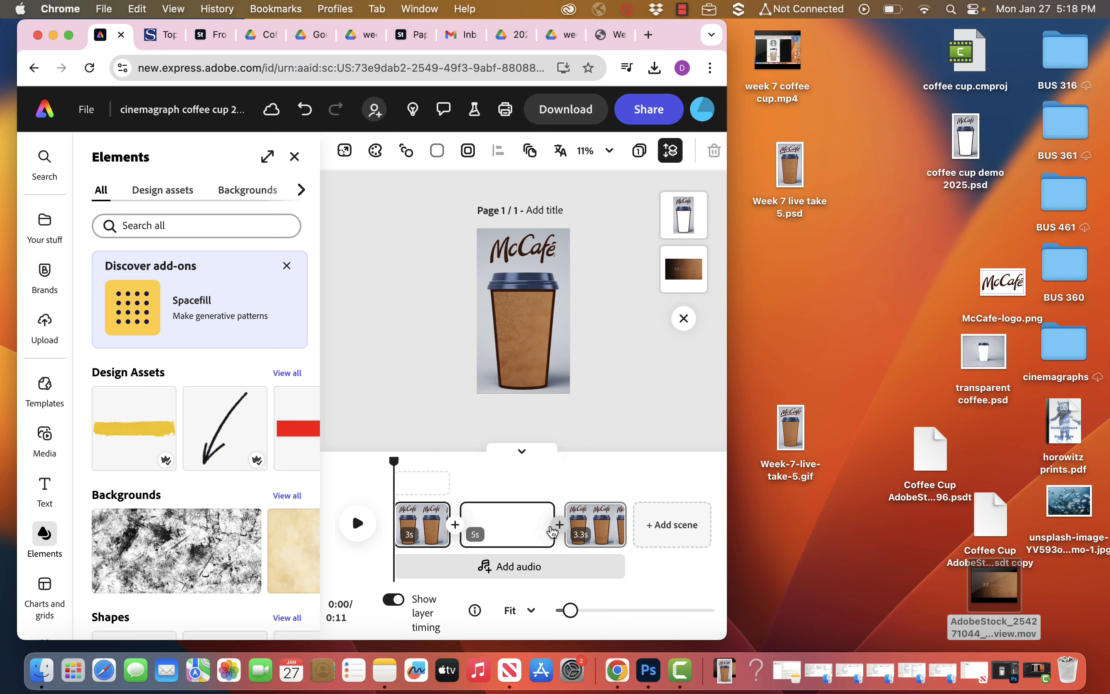
key("super+z")
Step: Add a Dissolve transition between the two scenes and set its duration to 0.41 s
left_click(505, 524)
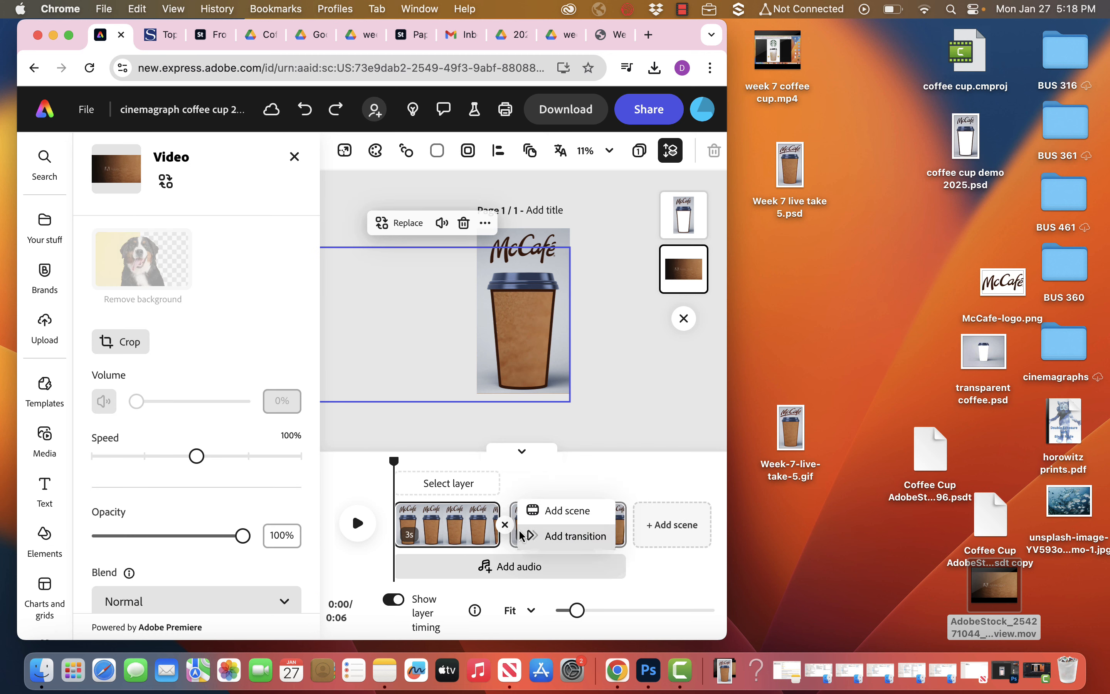
left_click(522, 535)
left_click(265, 246)
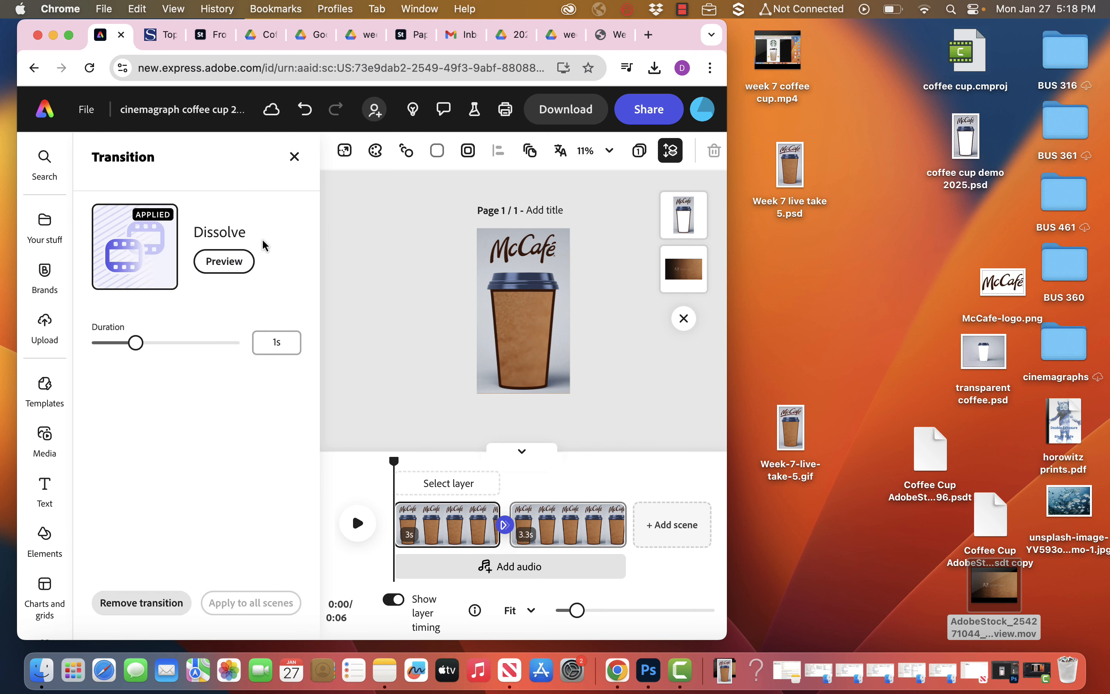
left_click_drag(136, 342, 101, 349)
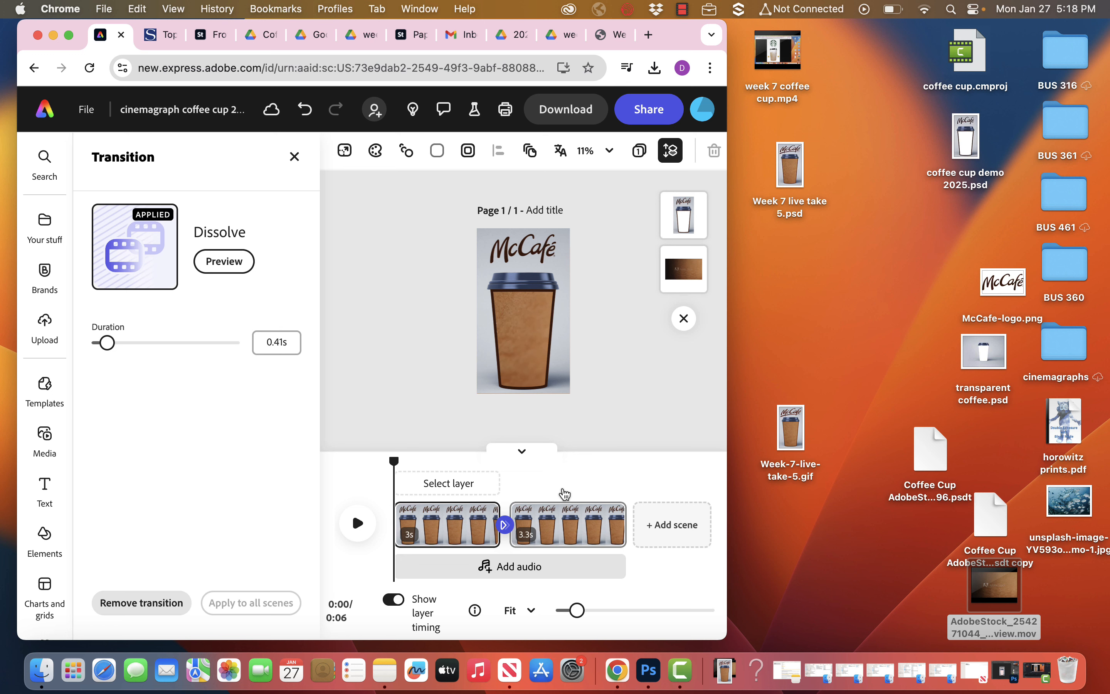
Step: Play the cup animation from the beginning to check the dissolve between scenes
left_click(565, 491)
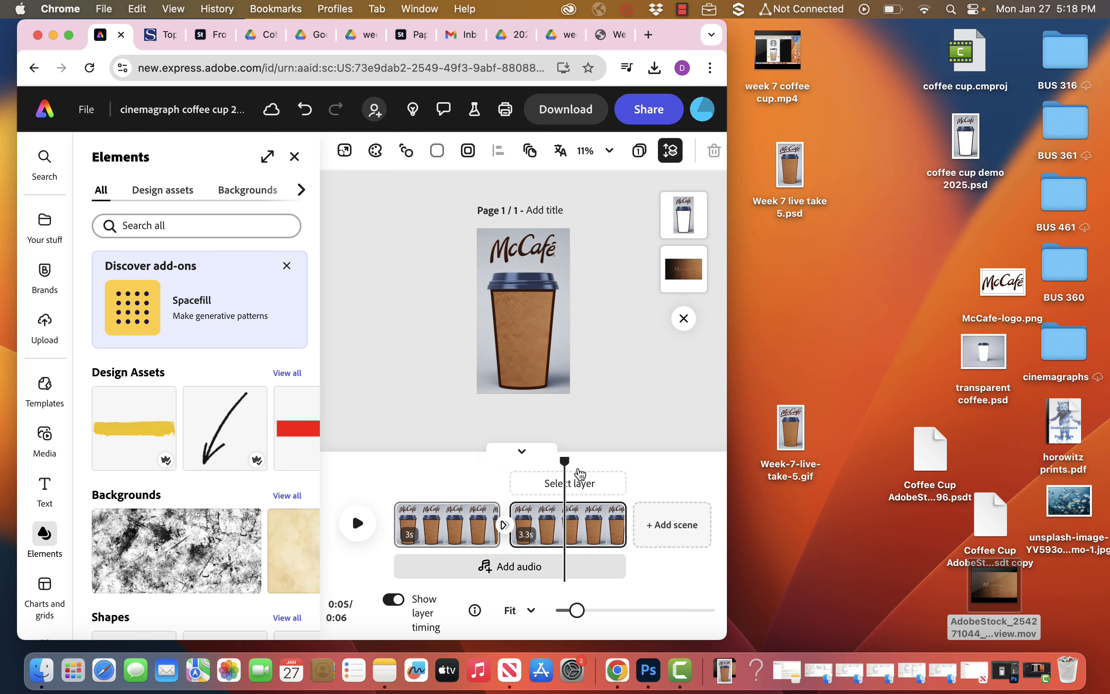
left_click_drag(565, 462, 392, 460)
key("space")
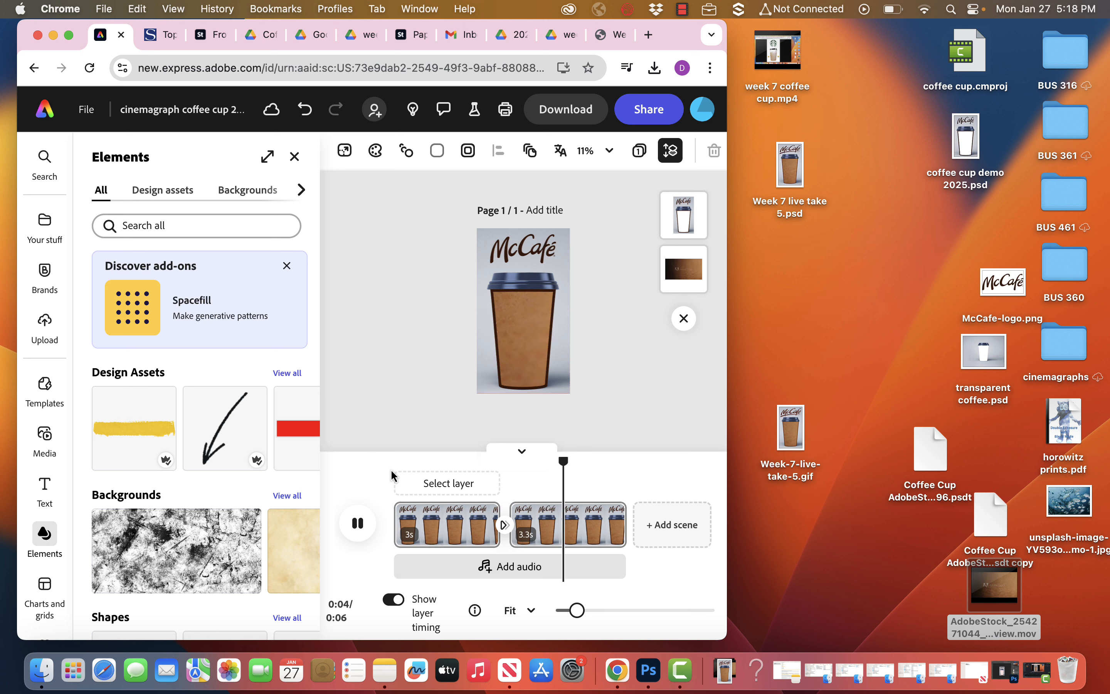
key("space")
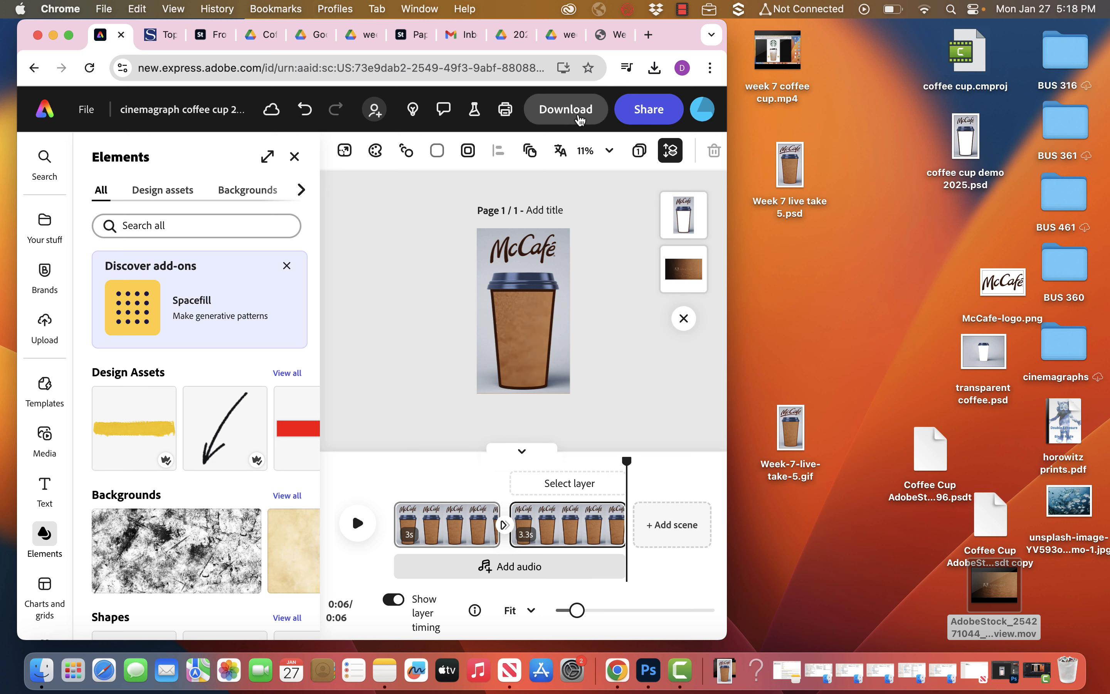
Step: Download the cup animation as an MP4 at 1080p (original size)
left_click(566, 109)
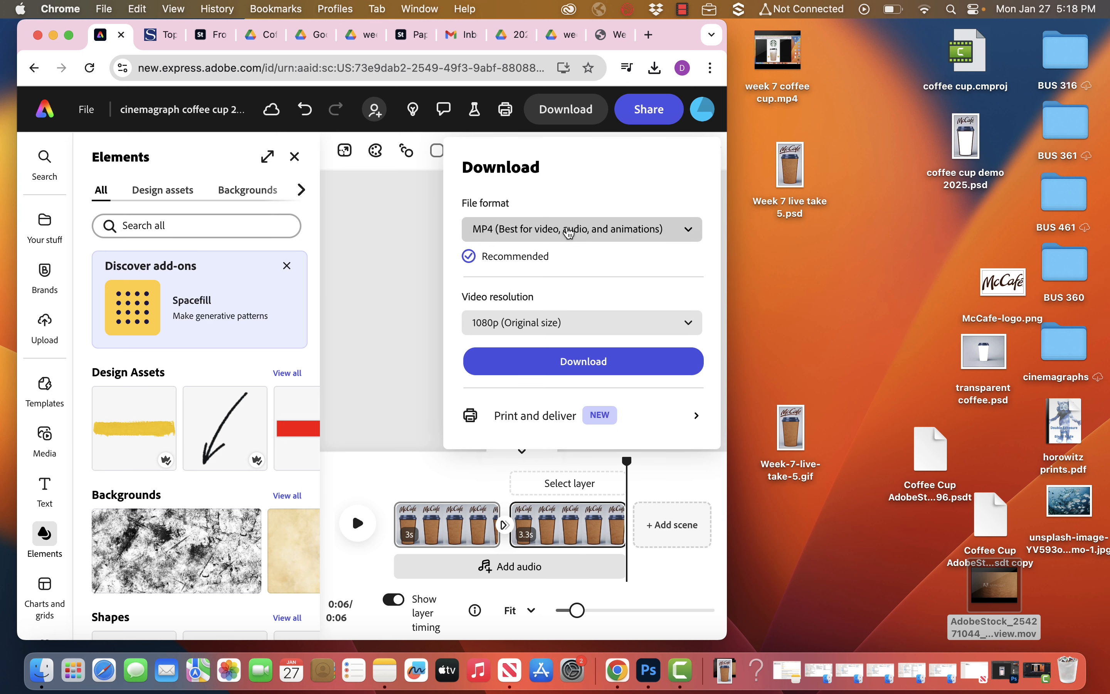
left_click(569, 232)
left_click(569, 232)
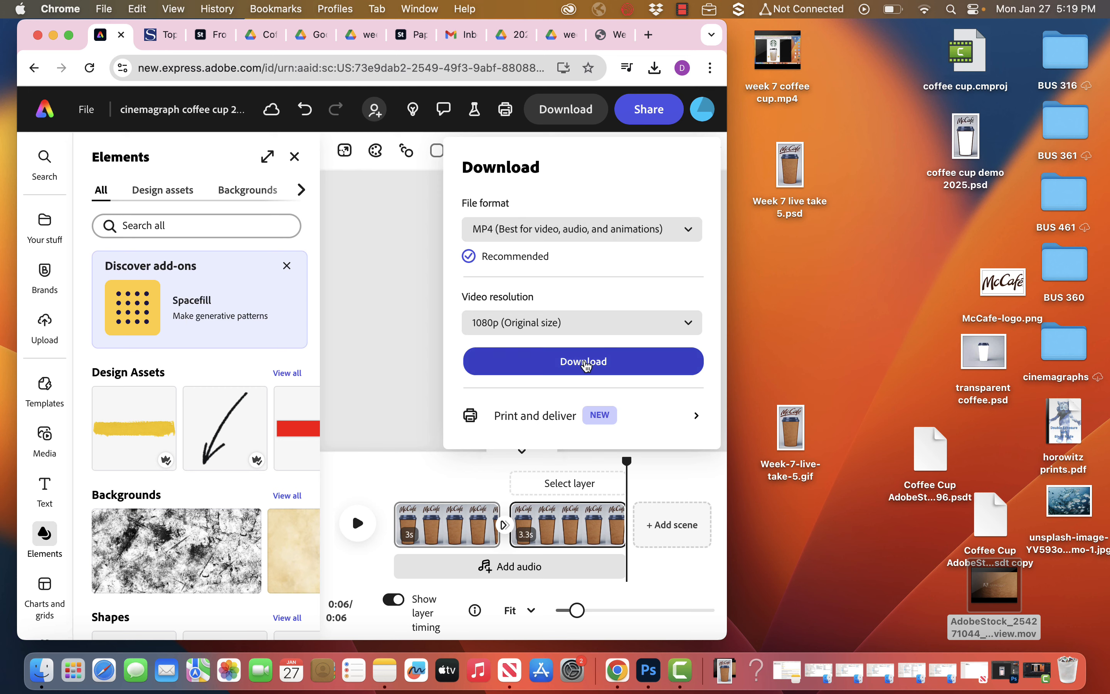
left_click(585, 364)
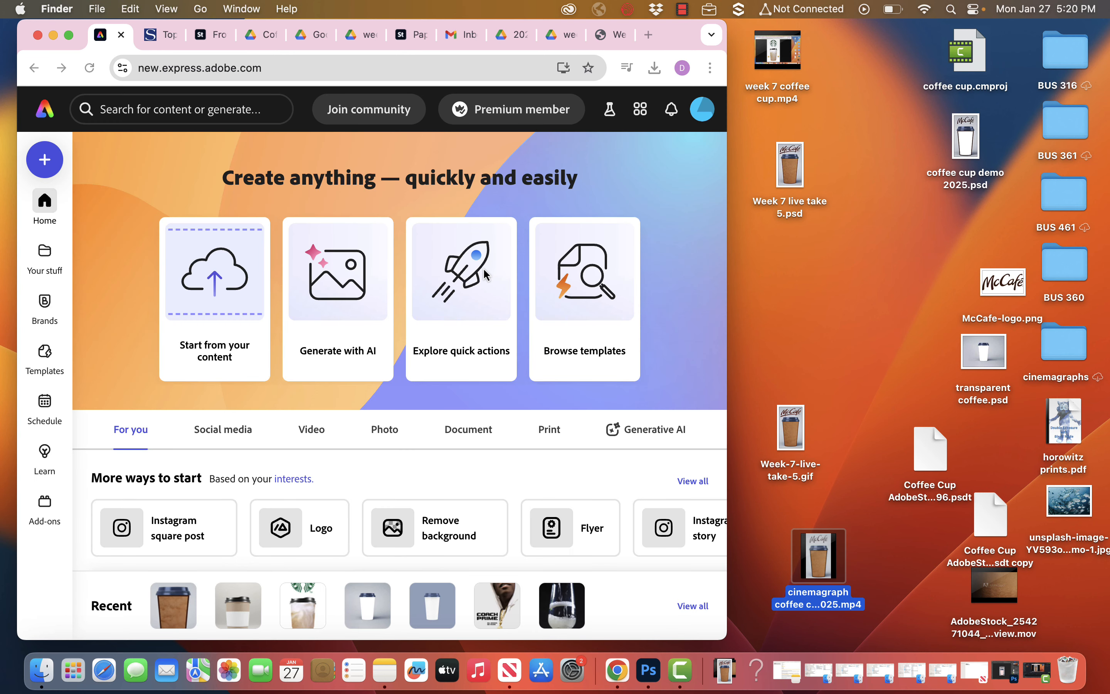
Step: Convert the downloaded cinemagraph coffee cup MP4 from the desktop to a large, high-quality portrait (9:16) GIF and download it
left_click(470, 297)
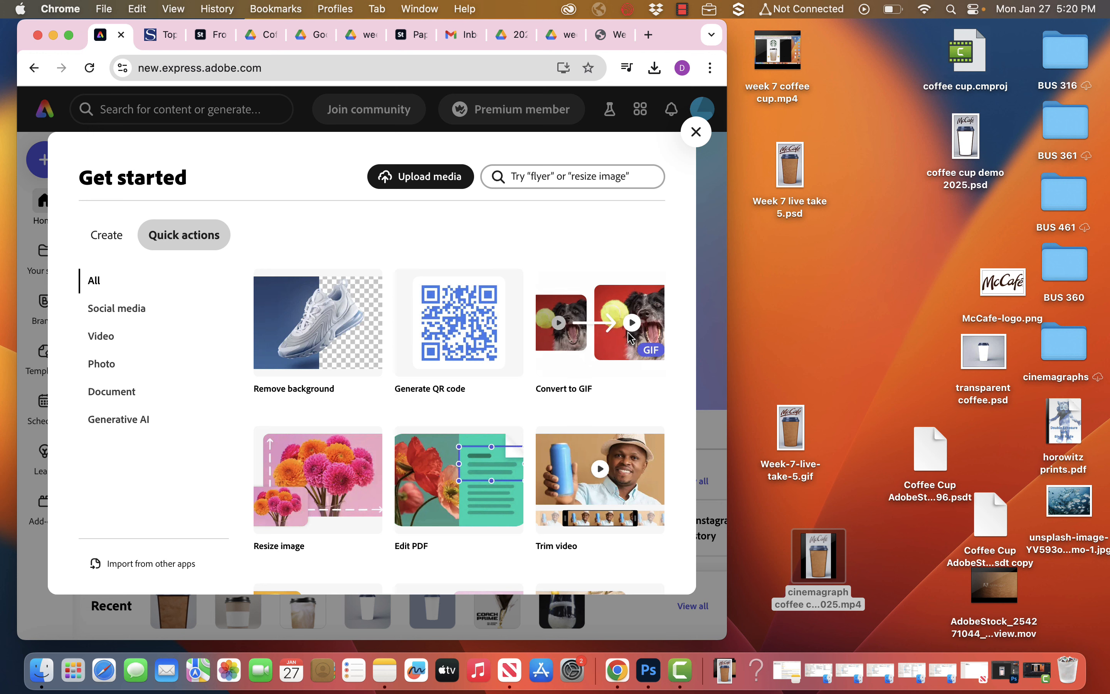
left_click(598, 337)
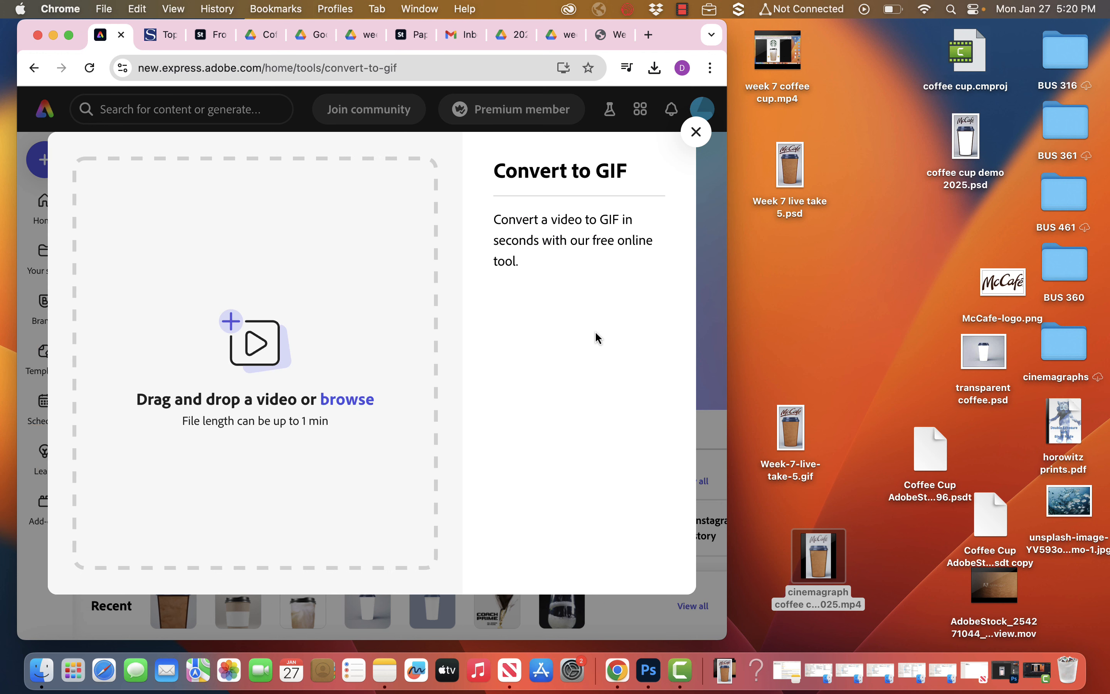
left_click_drag(818, 554, 294, 316)
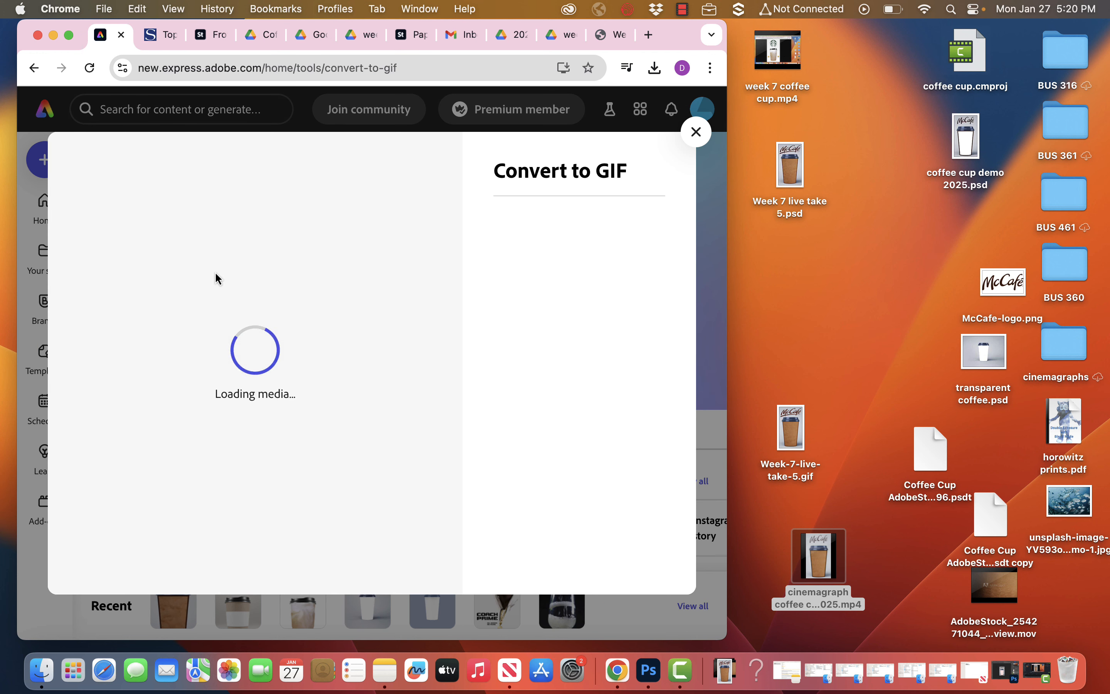
left_click(587, 271)
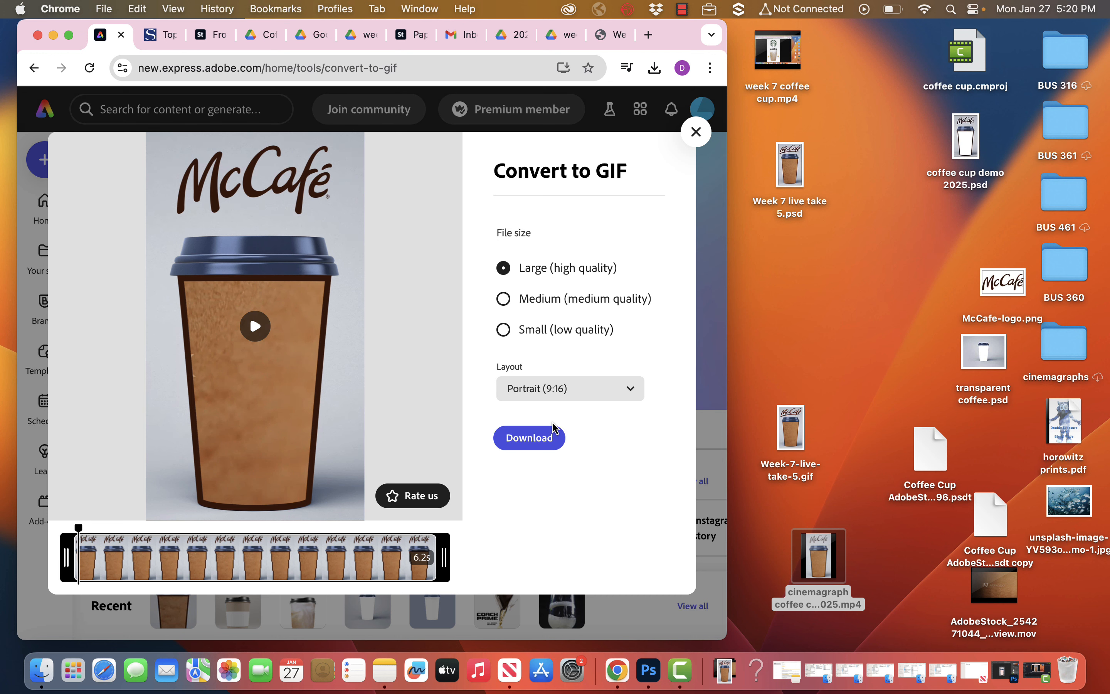
left_click(531, 439)
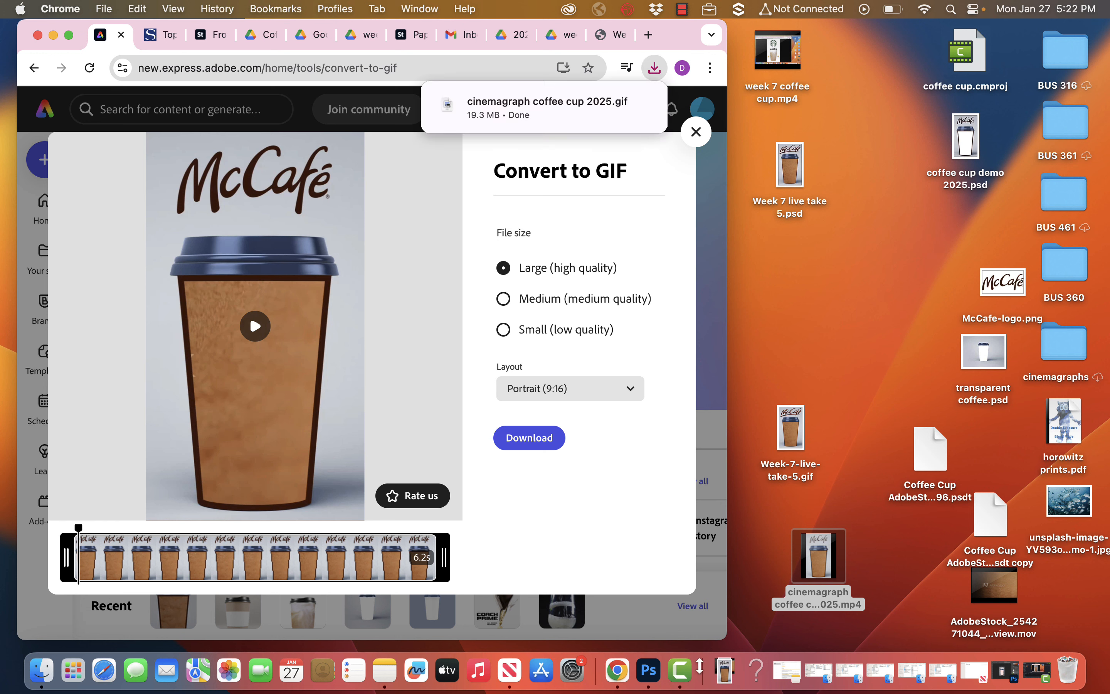
Step: Move the downloaded cinemagraph coffee cup 2025.gif onto the desktop and open it in a new browser tab to view the loop
left_click(731, 675)
left_click_drag(730, 629, 890, 262)
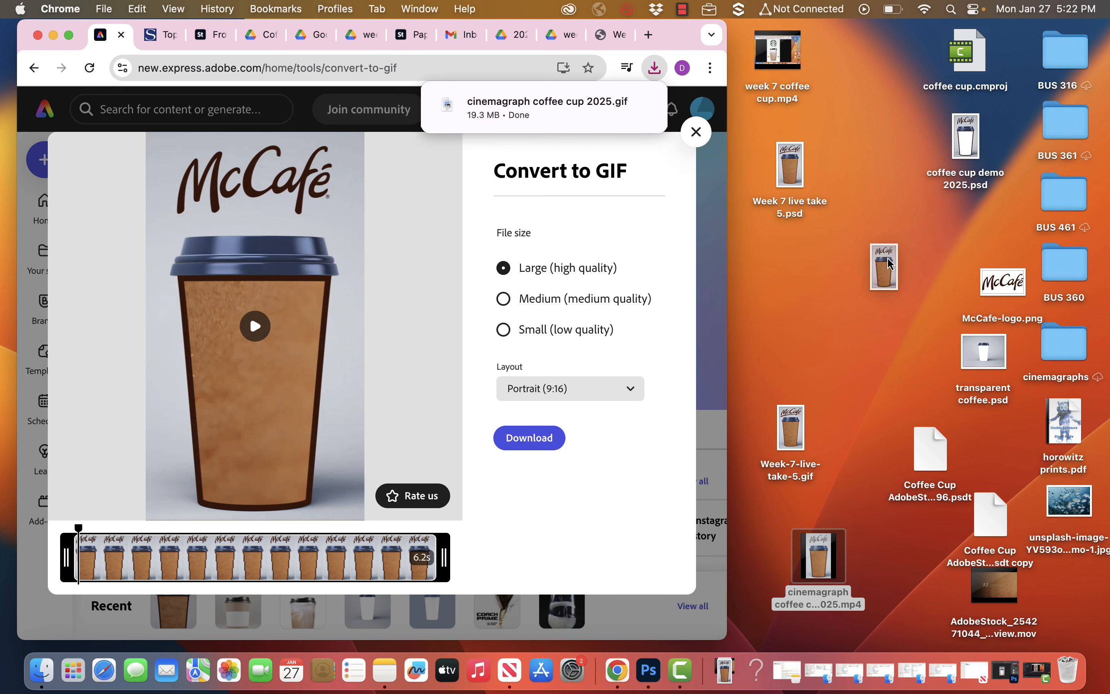
left_click(648, 35)
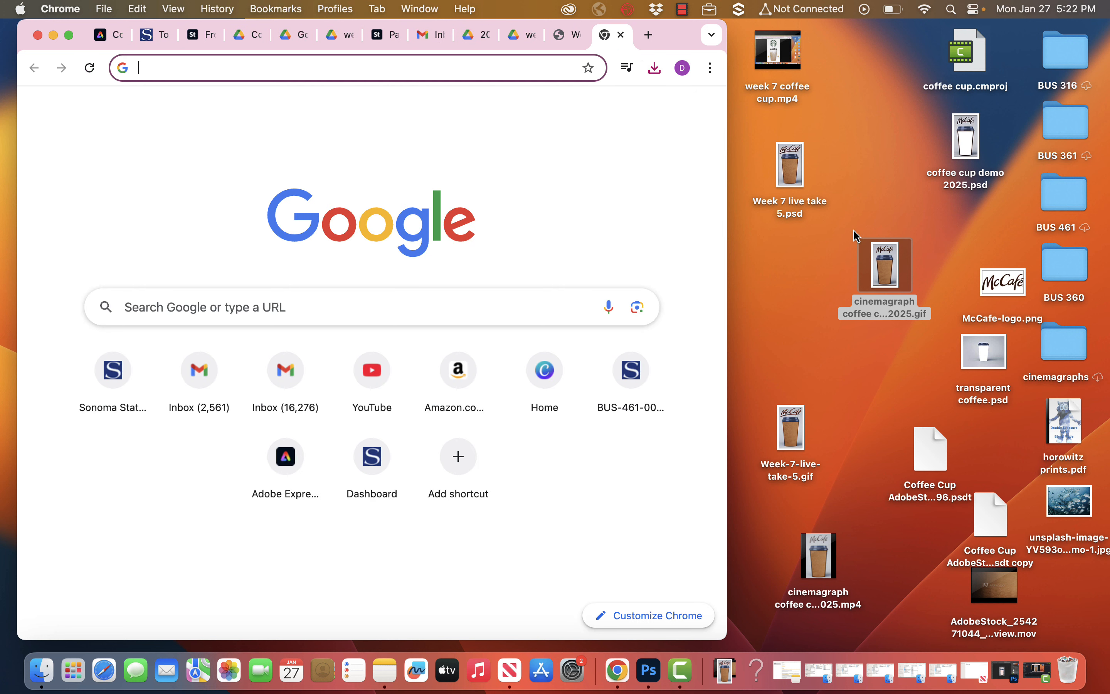
left_click_drag(902, 279, 557, 220)
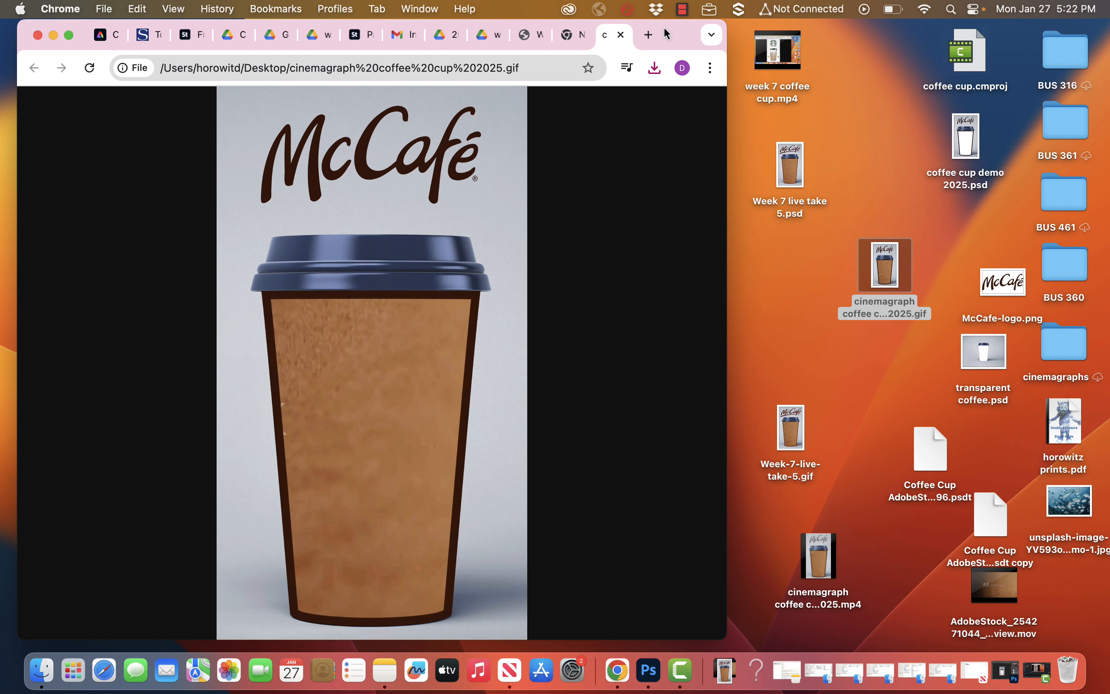
left_click(682, 8)
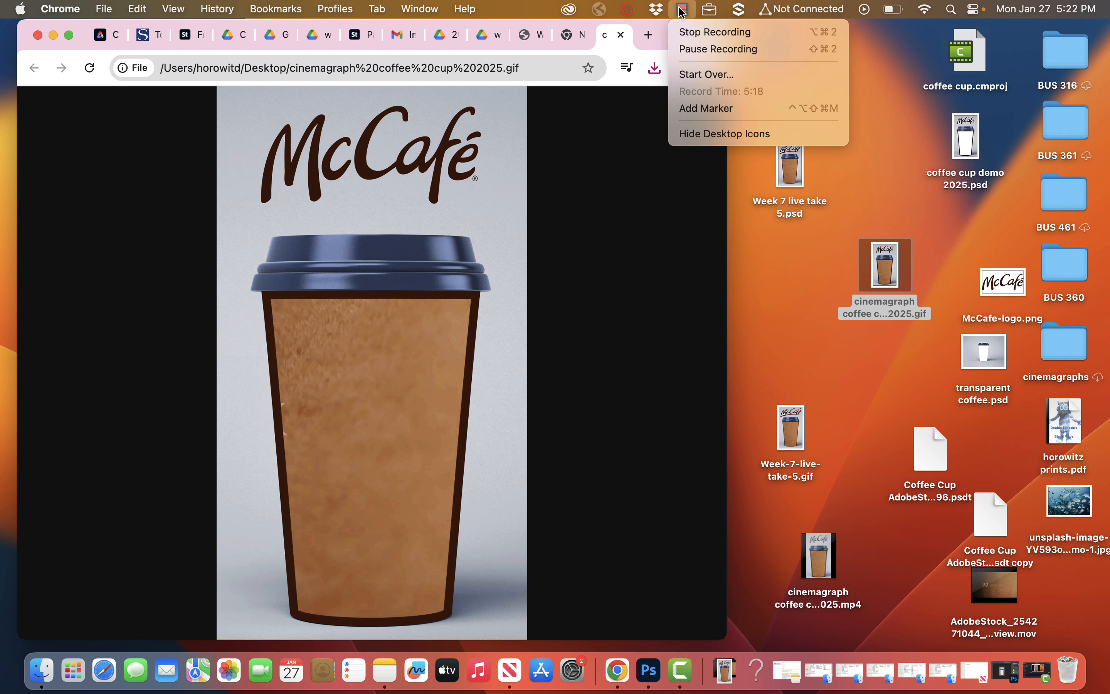
left_click(684, 33)
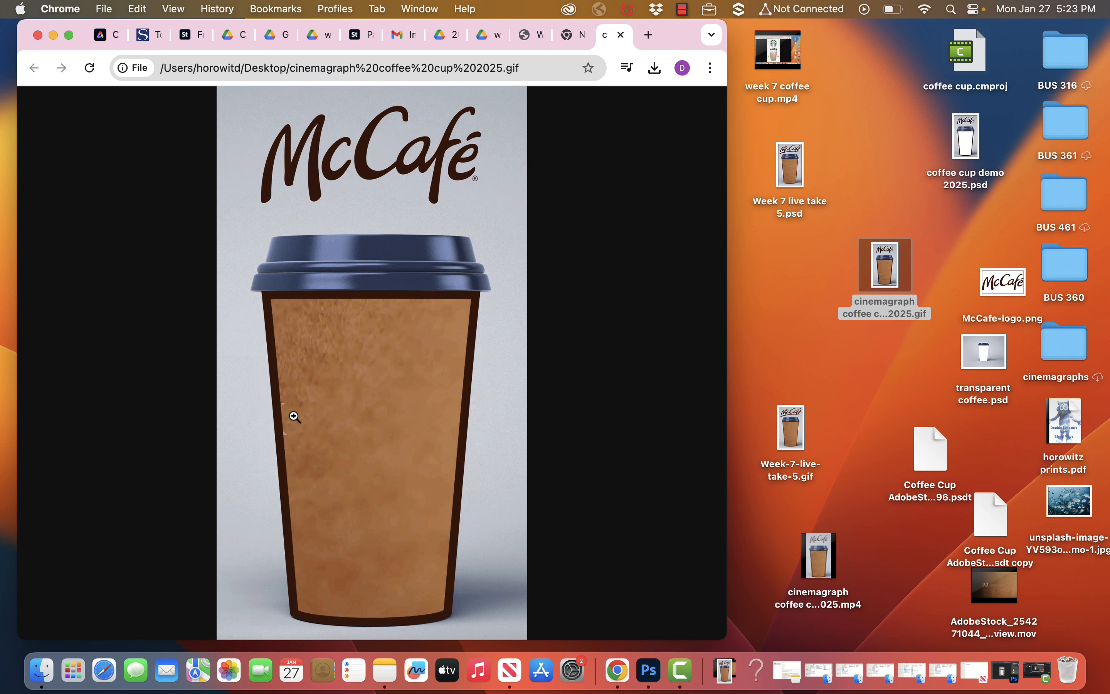